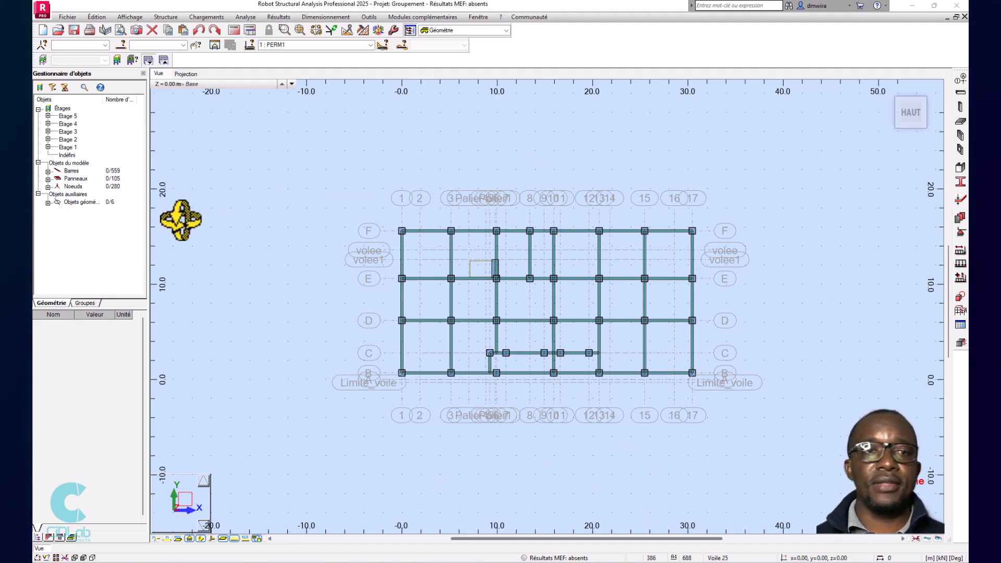
# Examine the whole building model in 3D from several angles, including its columns, beams and foundations
pyautogui.click(196, 84)
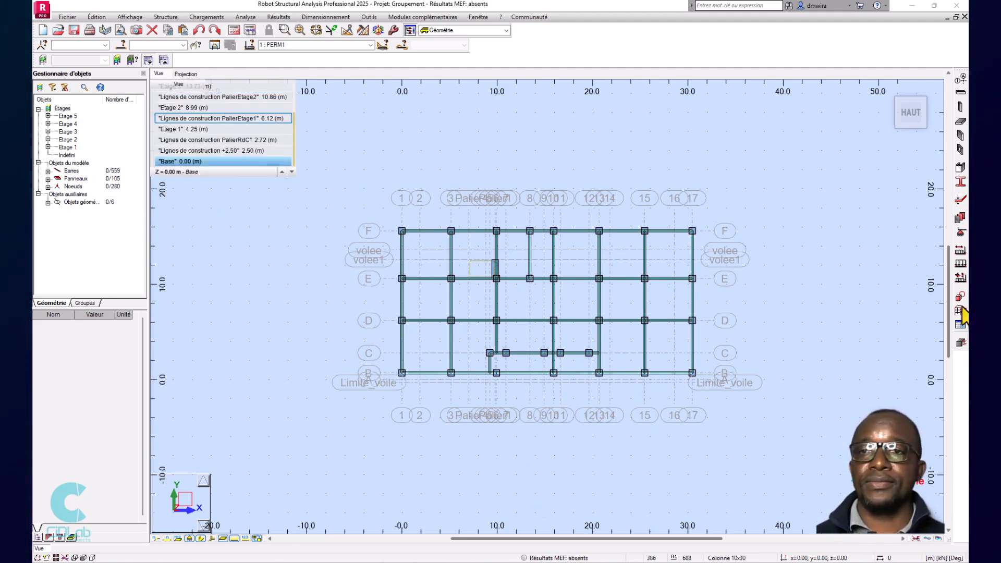
pyautogui.click(888, 87)
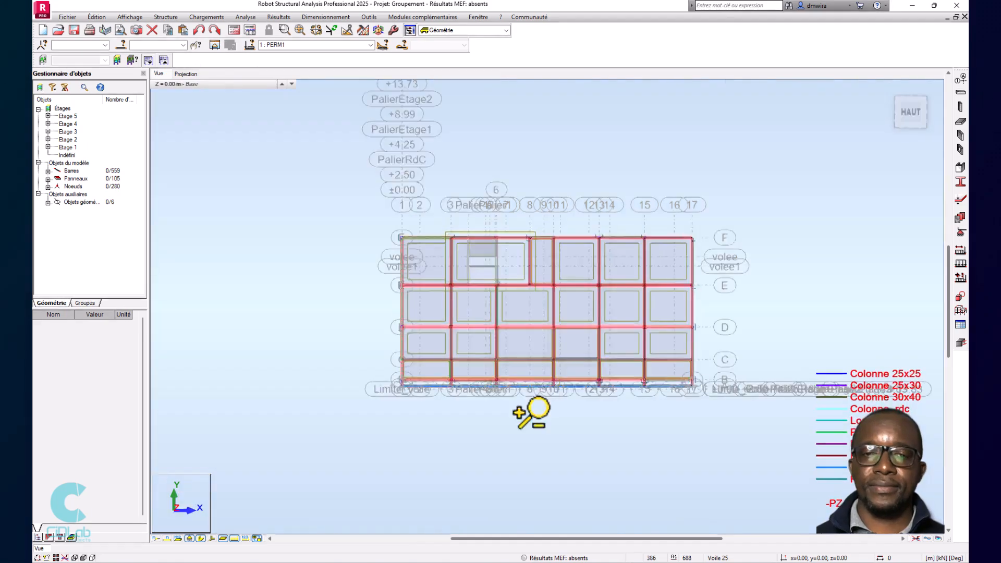
pyautogui.scroll(5, 570, 409)
pyautogui.scroll(4, 501, 428)
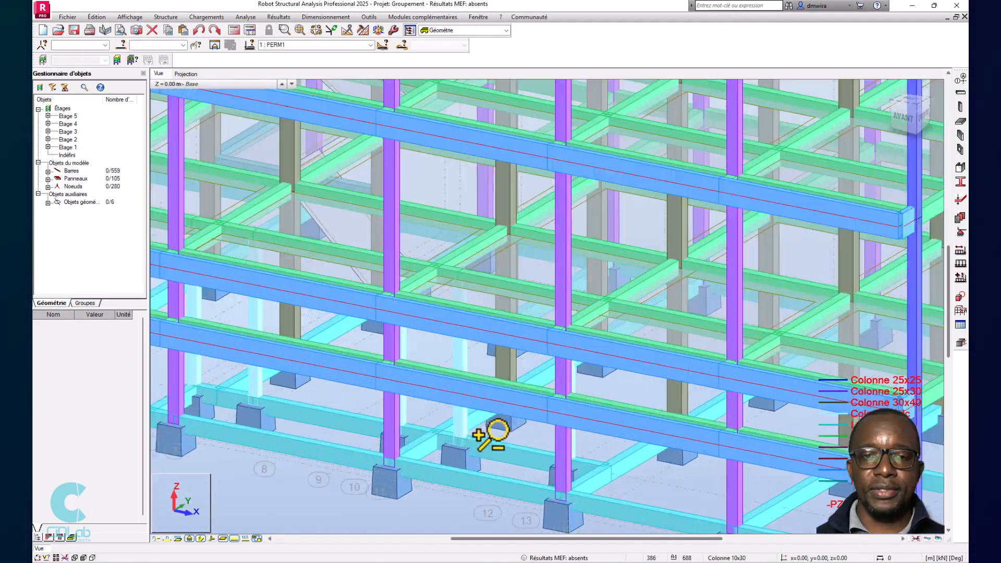
pyautogui.scroll(-6, 511, 414)
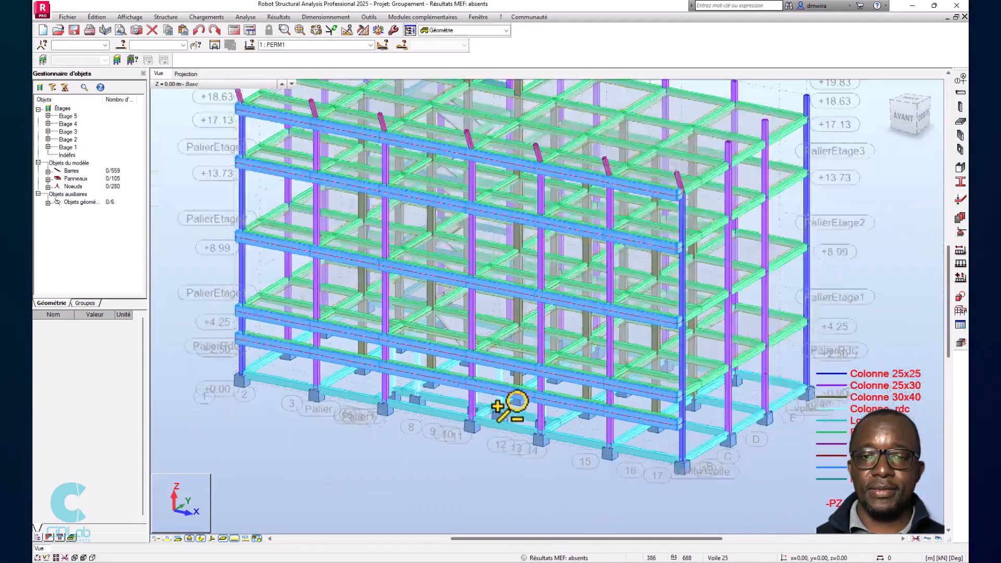
pyautogui.rightClick(788, 250)
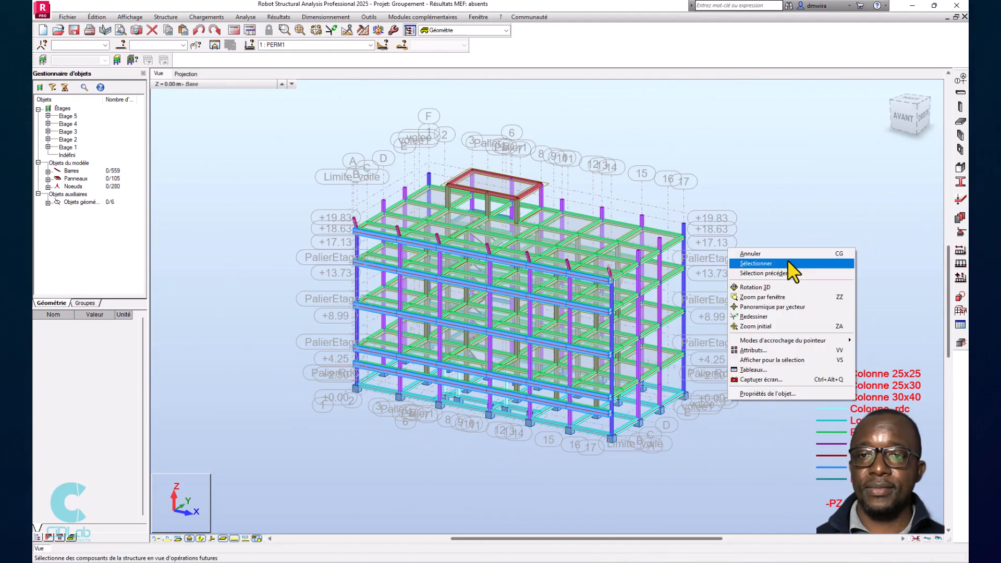
pyautogui.click(787, 287)
pyautogui.moveTo(768, 293)
pyautogui.mouseDown()
pyautogui.moveTo(749, 313)
pyautogui.moveTo(757, 305)
pyautogui.mouseUp()
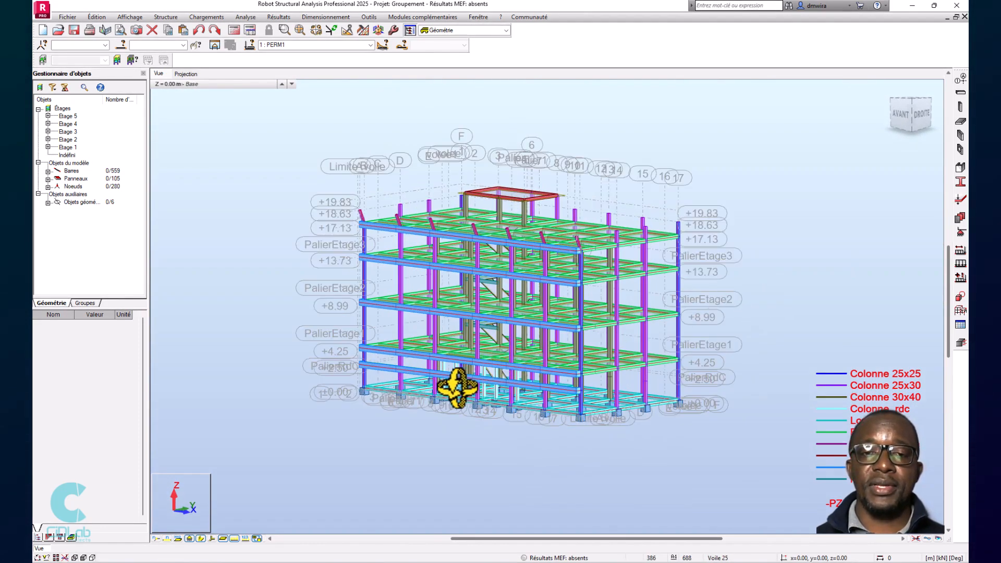
pyautogui.scroll(4, 470, 389)
pyautogui.scroll(-4, 508, 330)
pyautogui.moveTo(509, 330)
pyautogui.mouseDown()
pyautogui.moveTo(518, 358)
pyautogui.moveTo(509, 351)
pyautogui.moveTo(518, 339)
pyautogui.moveTo(501, 344)
pyautogui.mouseUp()
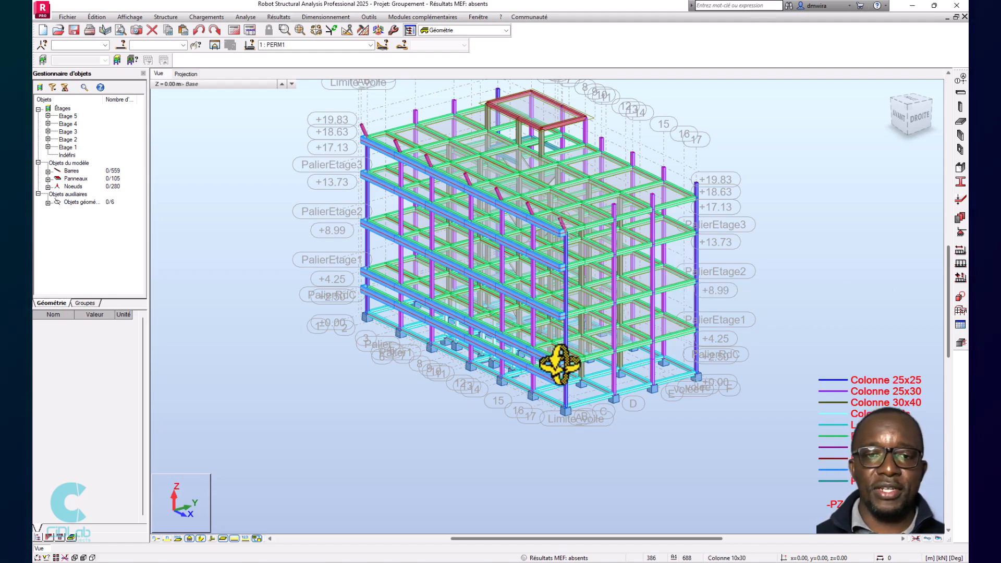
pyautogui.scroll(3, 459, 360)
pyautogui.scroll(-5, 459, 301)
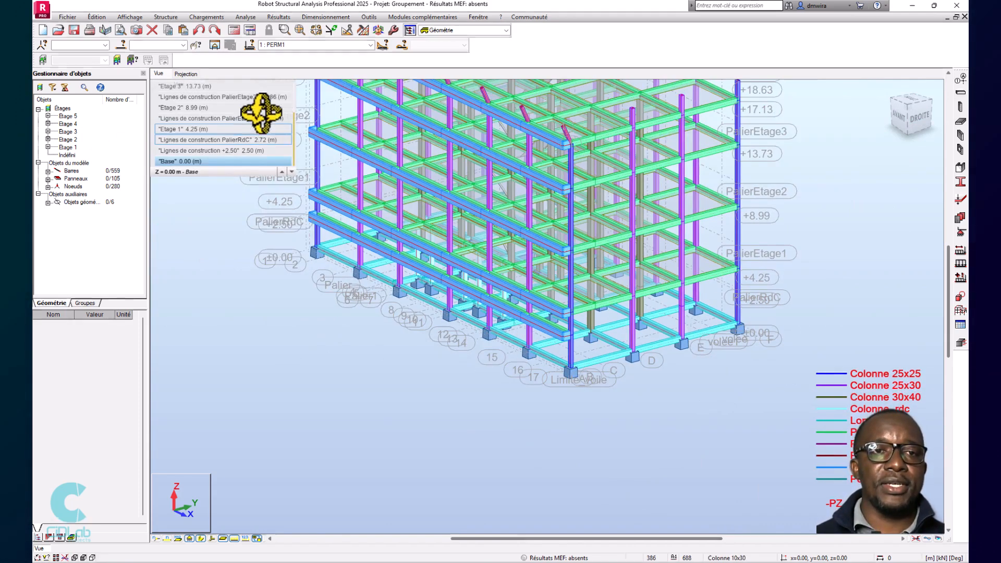
# Show the base level at Z = 0.00 m in plan projection and inspect the longrines along axis C
pyautogui.moveTo(167, 89)
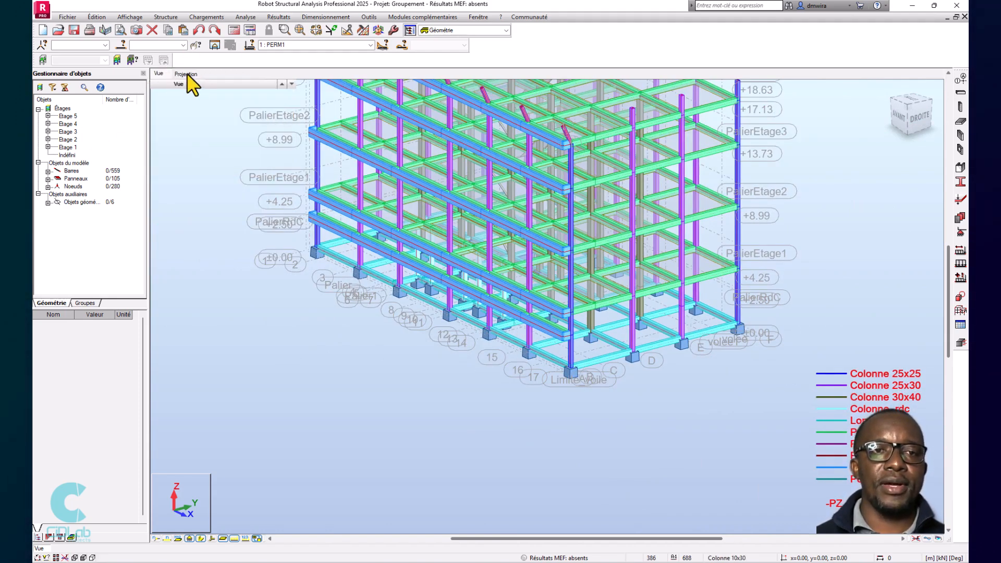
pyautogui.click(187, 75)
pyautogui.scroll(5, 559, 422)
pyautogui.moveTo(514, 534)
pyautogui.click(526, 519)
pyautogui.scroll(-4, 532, 360)
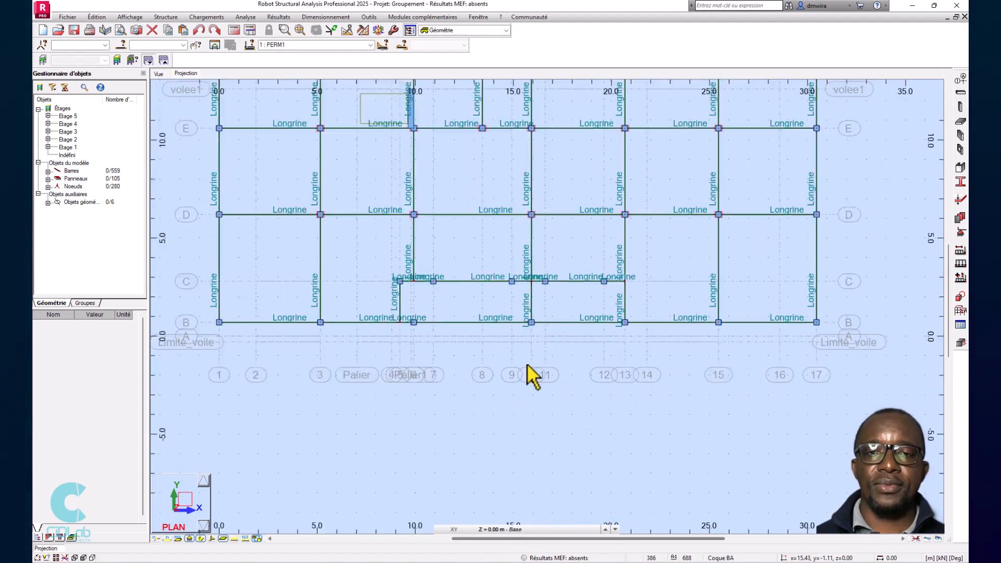
pyautogui.scroll(1, 512, 260)
pyautogui.scroll(6, 568, 408)
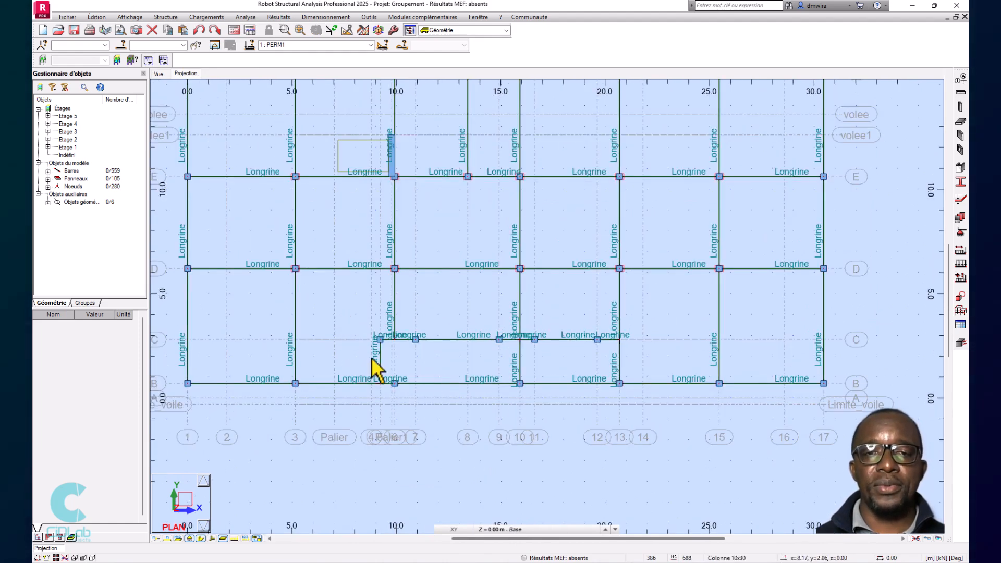
pyautogui.scroll(-3, 565, 351)
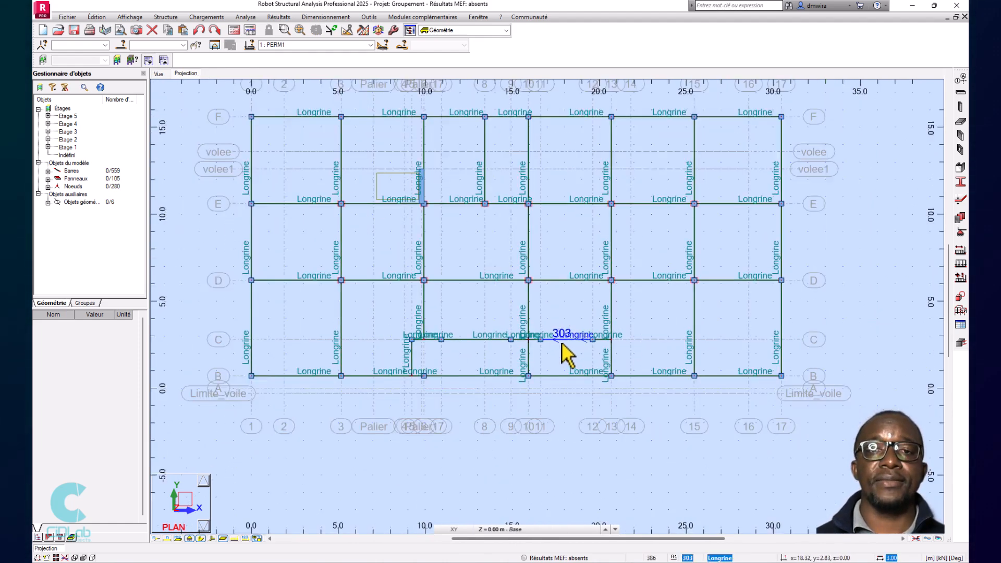
pyautogui.scroll(1, 502, 229)
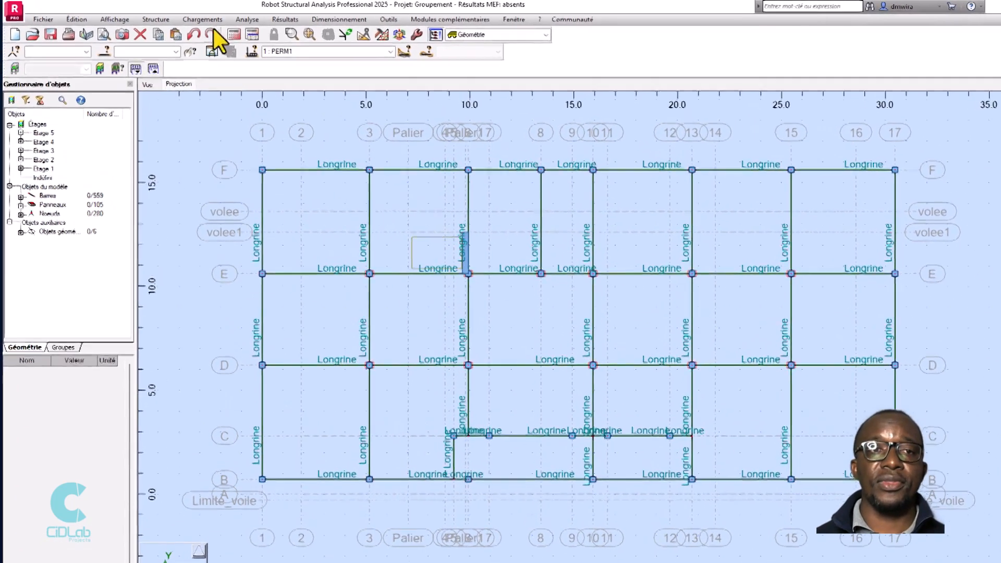
# Open the bar selection dialog at its geometric X, Y and Z range criteria, keeping it clear of the plan
pyautogui.click(104, 52)
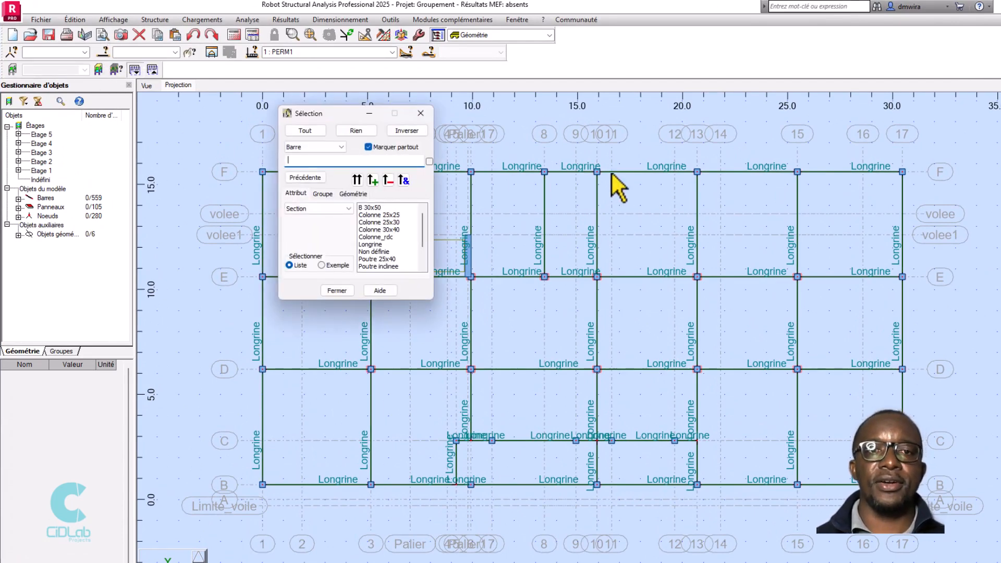
pyautogui.moveTo(313, 113); pyautogui.dragTo(221, 102)
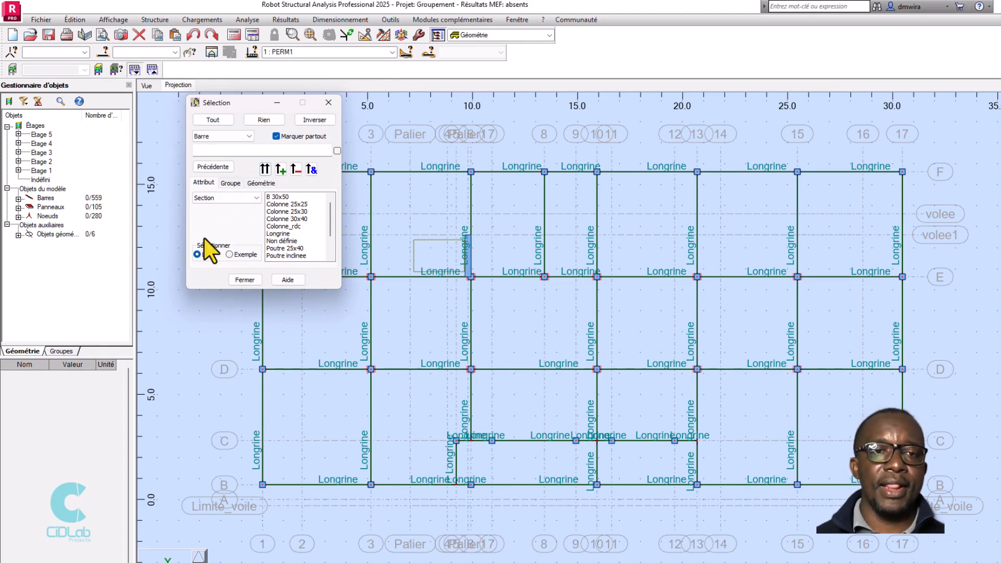
pyautogui.click(259, 183)
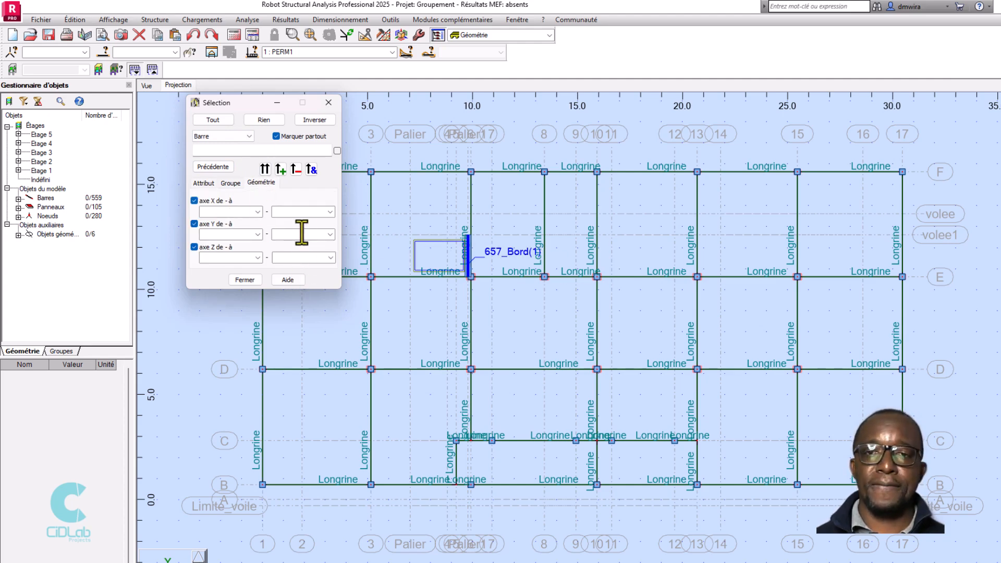
pyautogui.moveTo(252, 108); pyautogui.dragTo(168, 93)
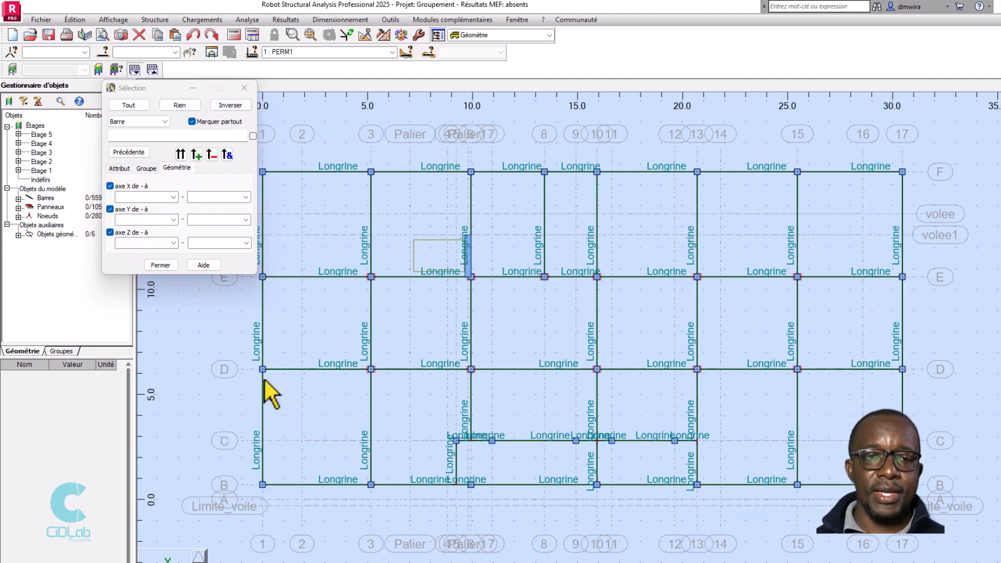
# Examine in plan which vertical grid axes bound the row of longrines along axis C
pyautogui.click(173, 197)
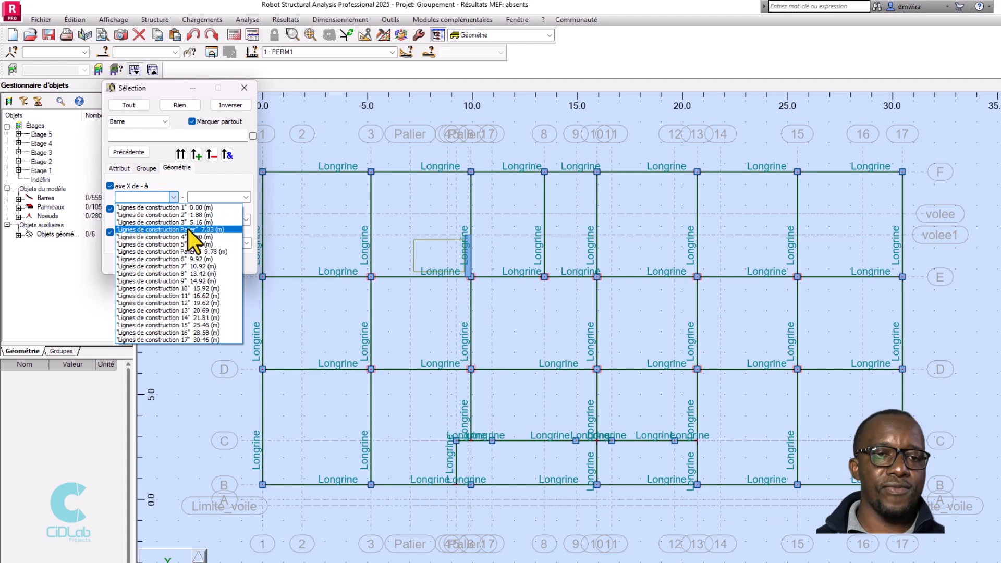
pyautogui.click(291, 437)
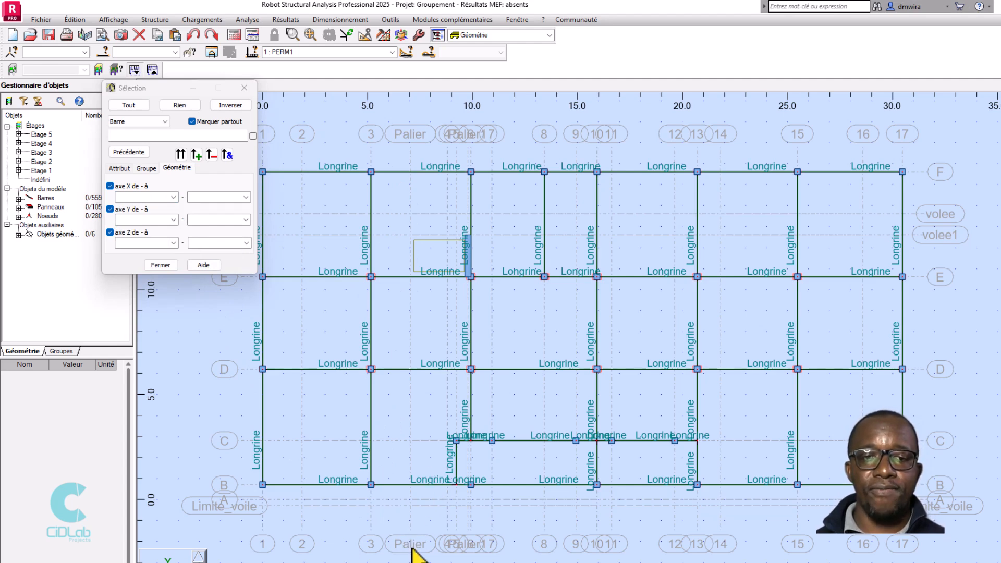
pyautogui.scroll(3, 460, 500)
pyautogui.scroll(1, 460, 500)
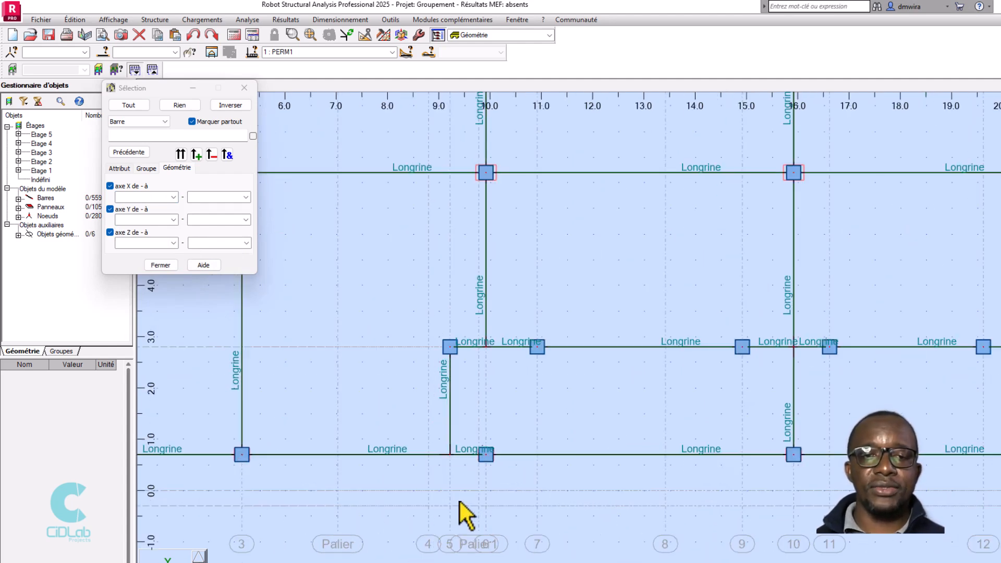
pyautogui.scroll(-1, 423, 440)
pyautogui.scroll(2, 436, 547)
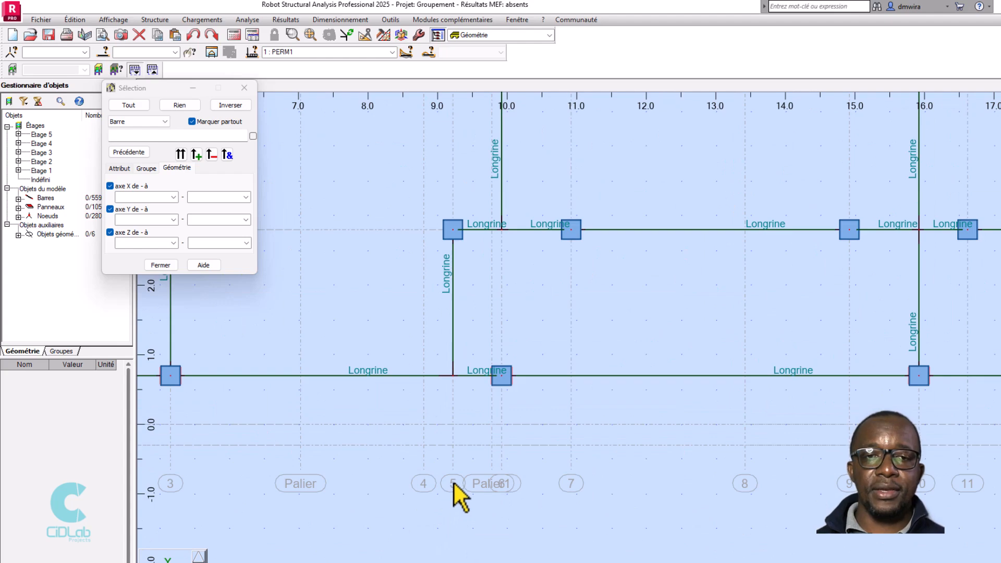
pyautogui.scroll(-2, 454, 482)
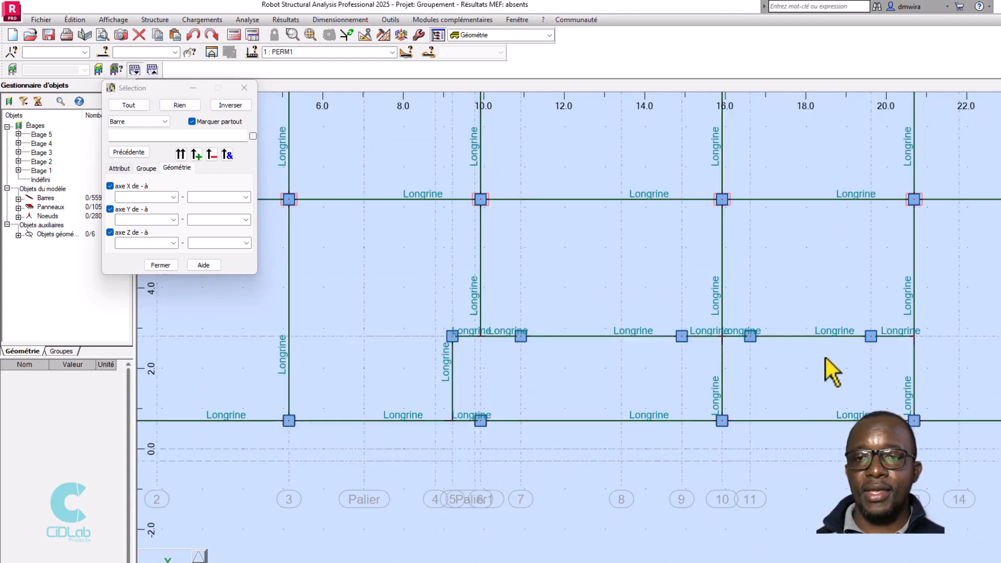
pyautogui.scroll(-1, 830, 358)
pyautogui.scroll(2, 900, 402)
pyautogui.scroll(-3, 835, 469)
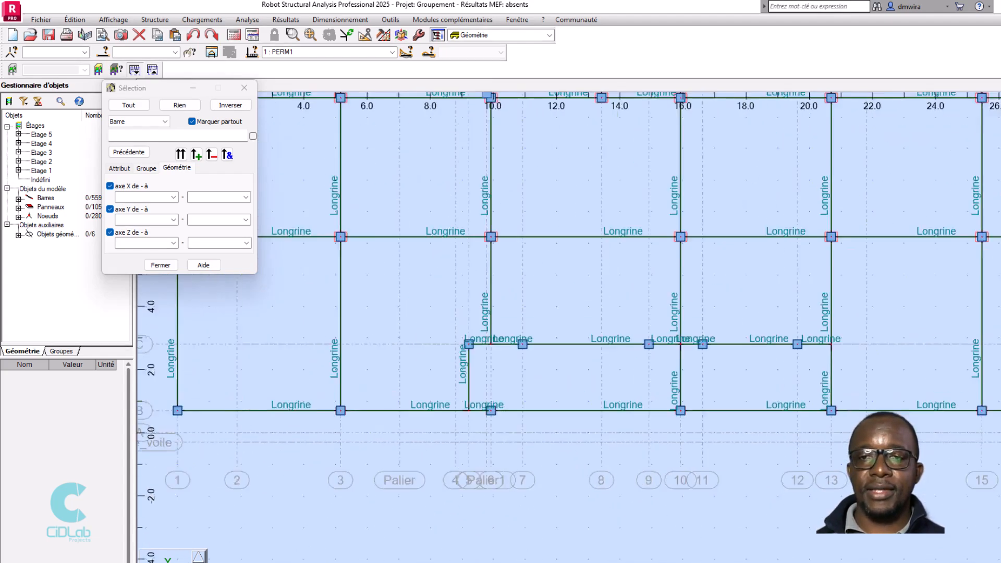
# Limit the bar selection's X range from construction line 5 (9.22 m) to construction line 13 (20.69 m)
pyautogui.click(173, 196)
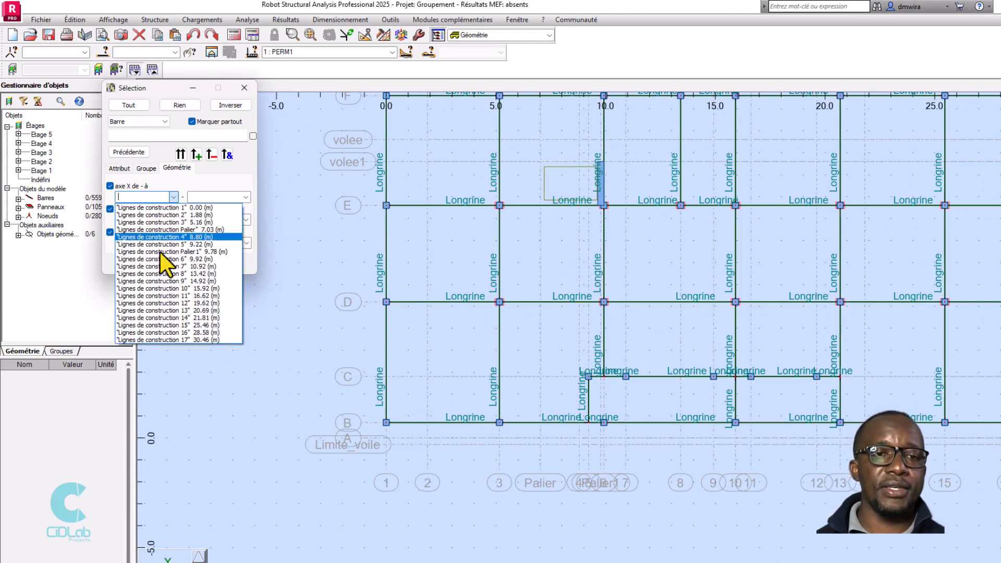
pyautogui.click(193, 244)
pyautogui.click(246, 197)
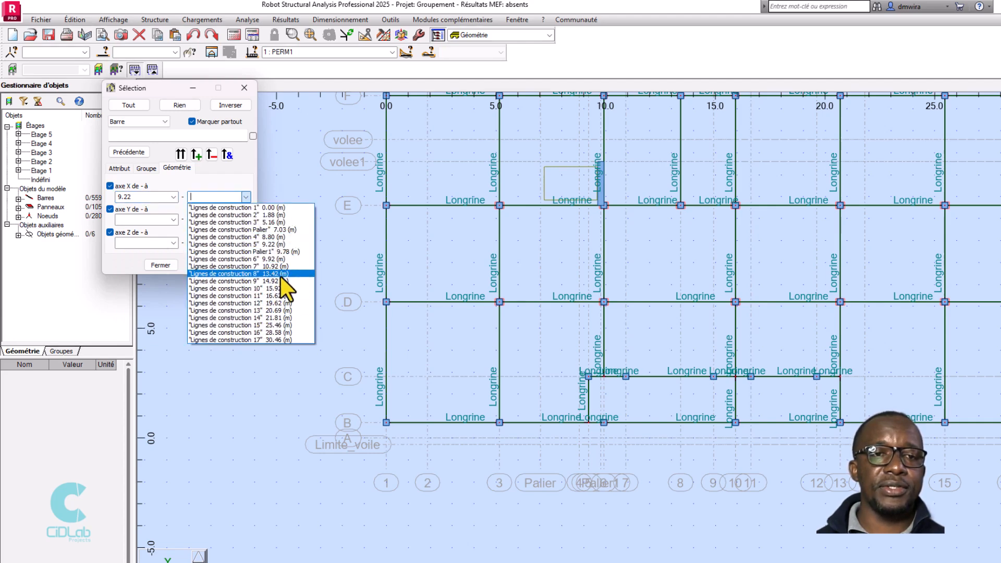
pyautogui.click(279, 310)
# Limit the selection's Y range to axis C, 2.80 to 2.80 m, and its Z range to 0.00 to 4.25 m
pyautogui.click(173, 220)
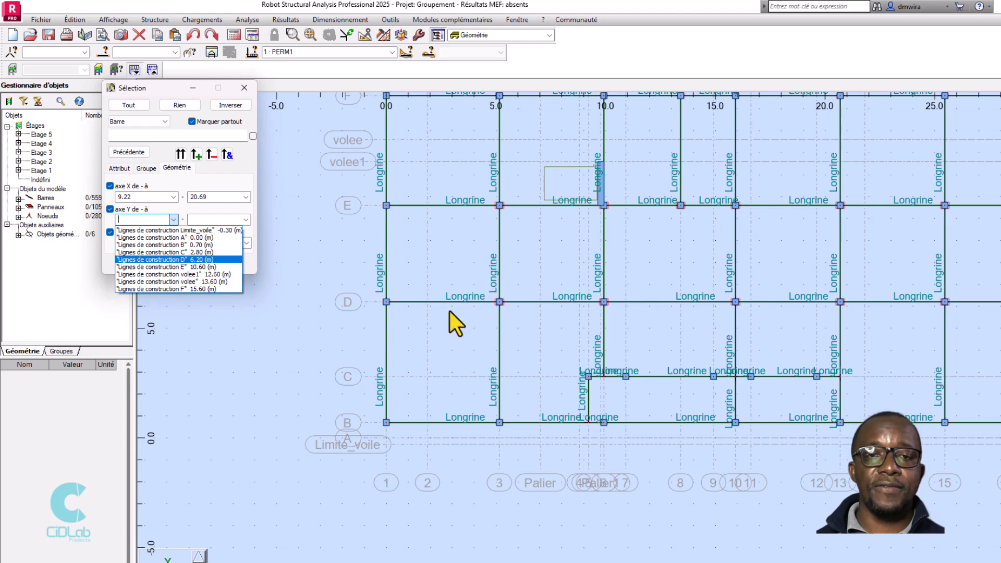
pyautogui.click(199, 252)
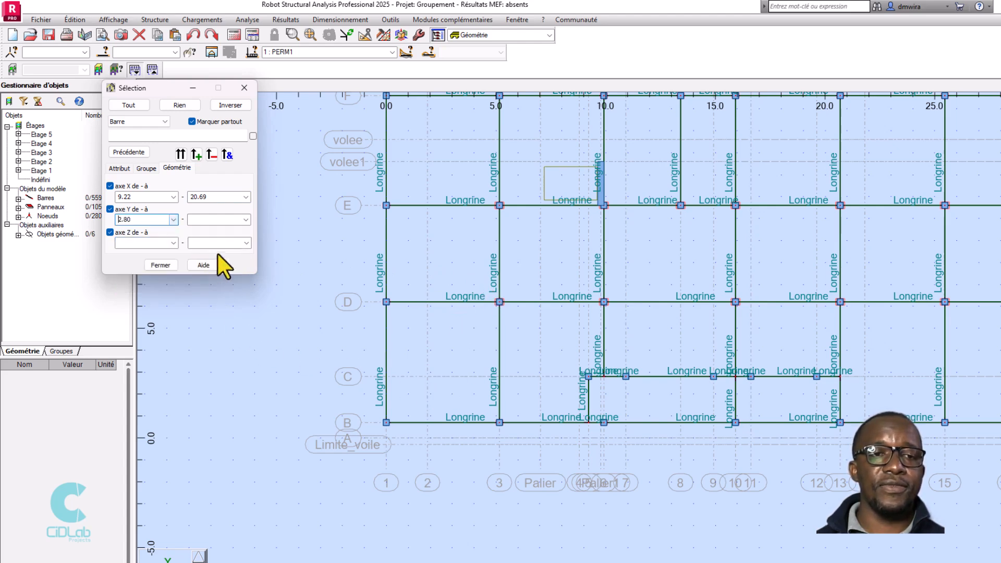
pyautogui.click(246, 219)
pyautogui.click(278, 253)
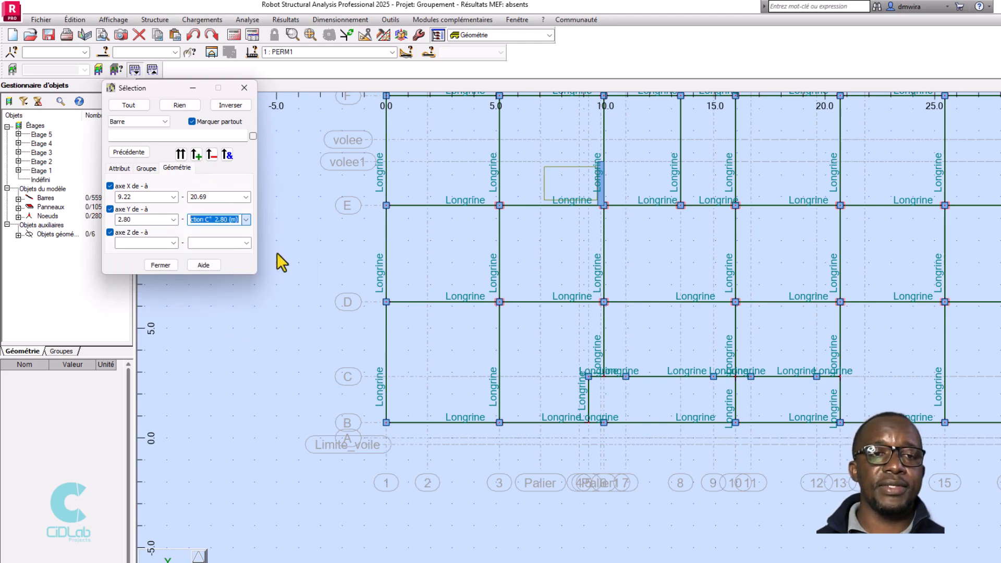
pyautogui.click(174, 243)
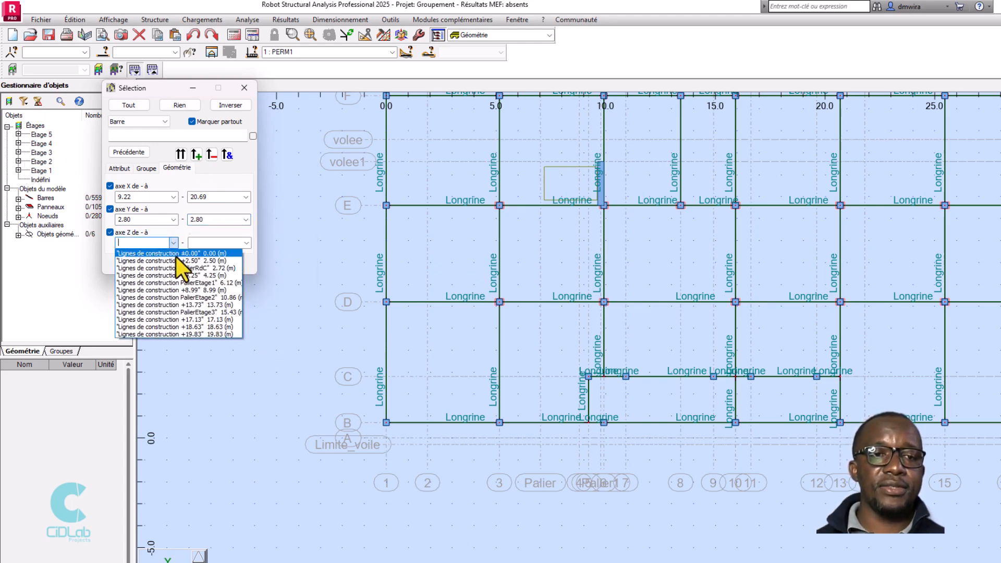
pyautogui.click(198, 252)
pyautogui.click(248, 243)
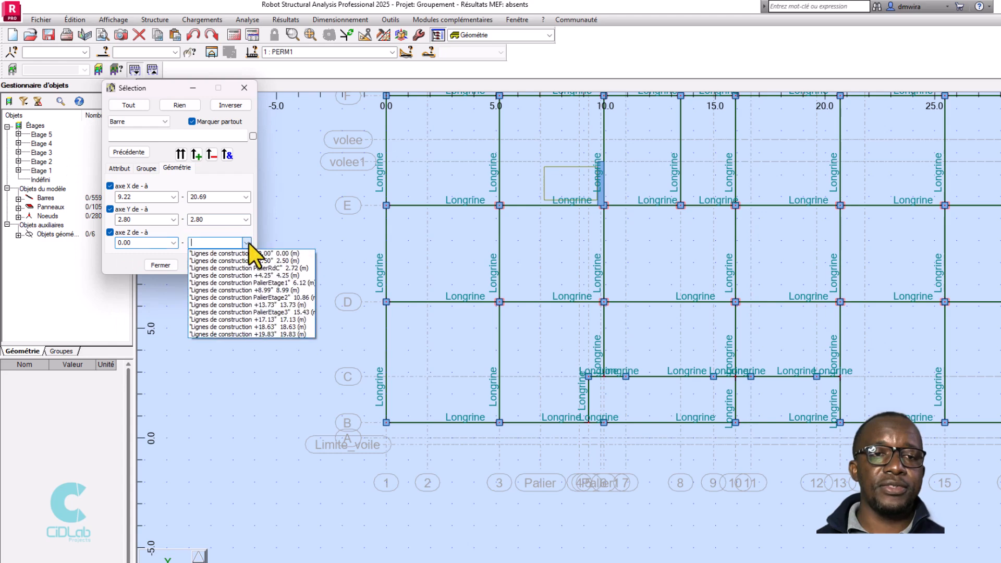
pyautogui.click(279, 276)
# Return to the 3D view, select the bars matching the geometric ranges as a new selection, and inspect them in the model
pyautogui.moveTo(147, 88); pyautogui.dragTo(123, 191)
pyautogui.click(149, 86)
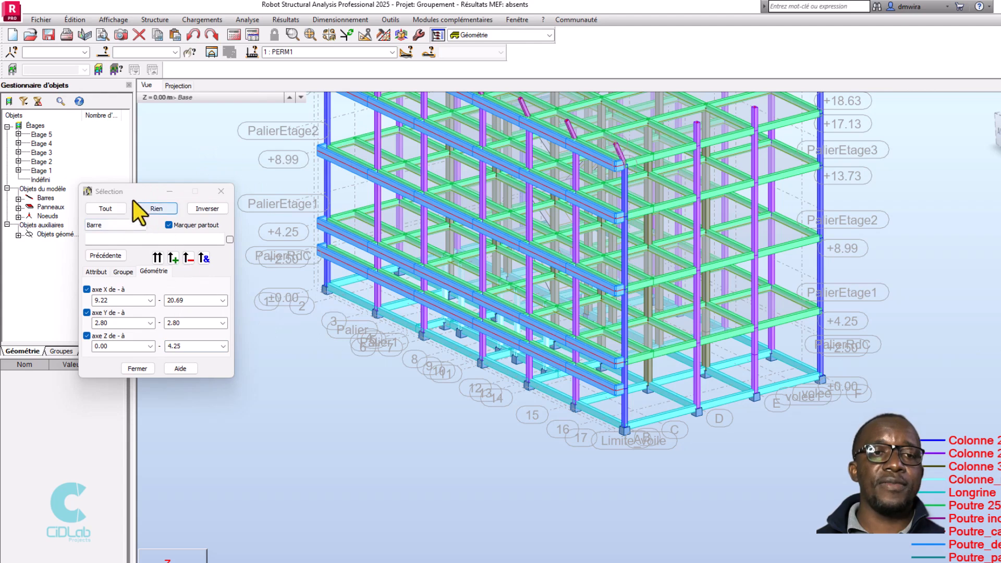
pyautogui.moveTo(123, 194); pyautogui.dragTo(151, 191)
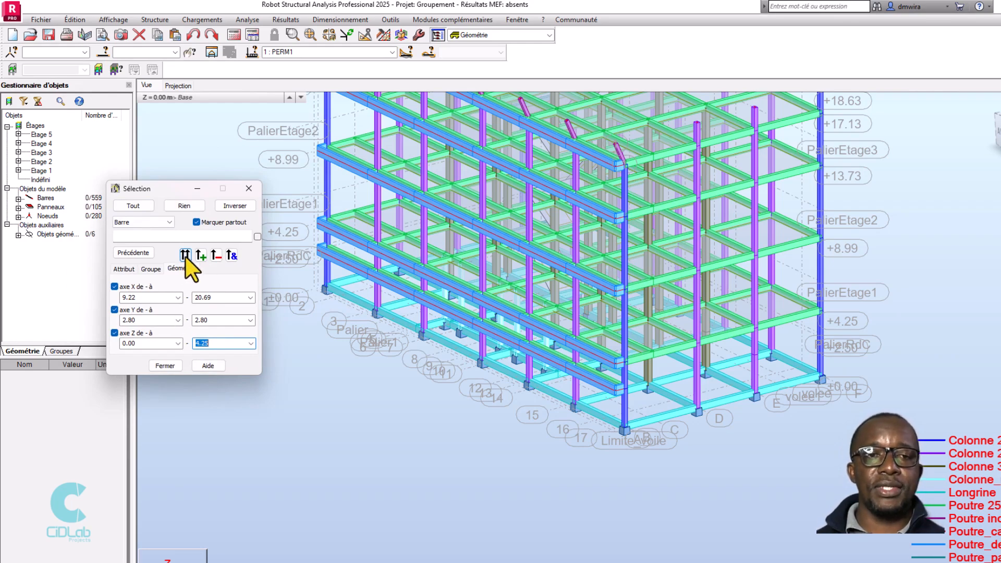
pyautogui.moveTo(164, 195); pyautogui.dragTo(132, 197)
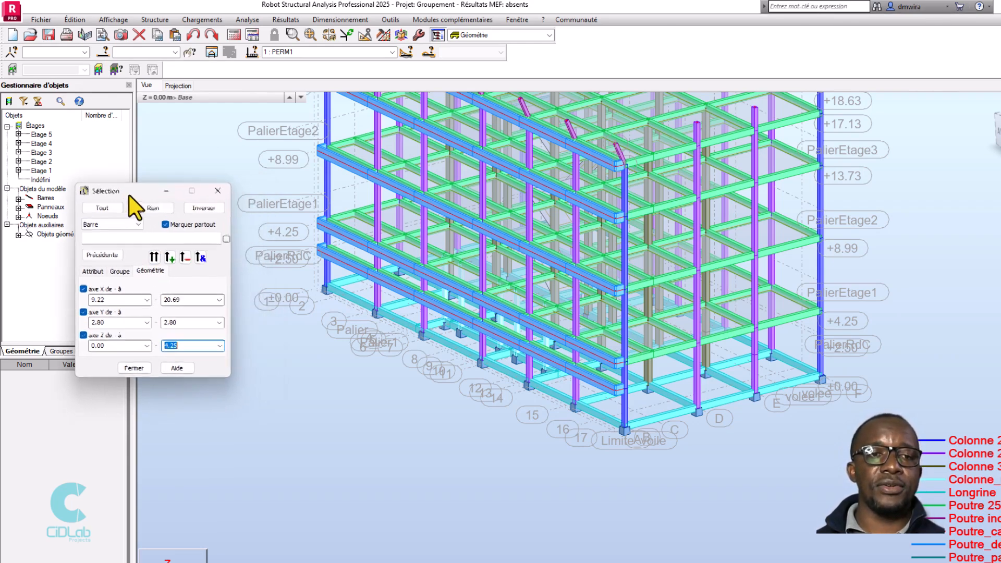
pyautogui.click(154, 257)
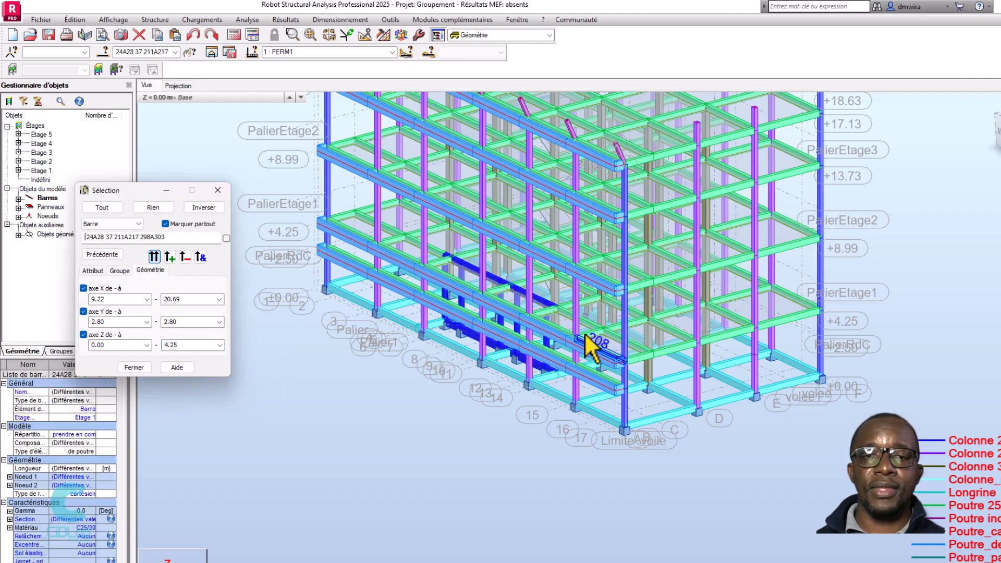
pyautogui.rightClick(926, 262)
pyautogui.click(906, 308)
pyautogui.moveTo(906, 309); pyautogui.dragTo(890, 322)
pyautogui.scroll(1, 465, 338)
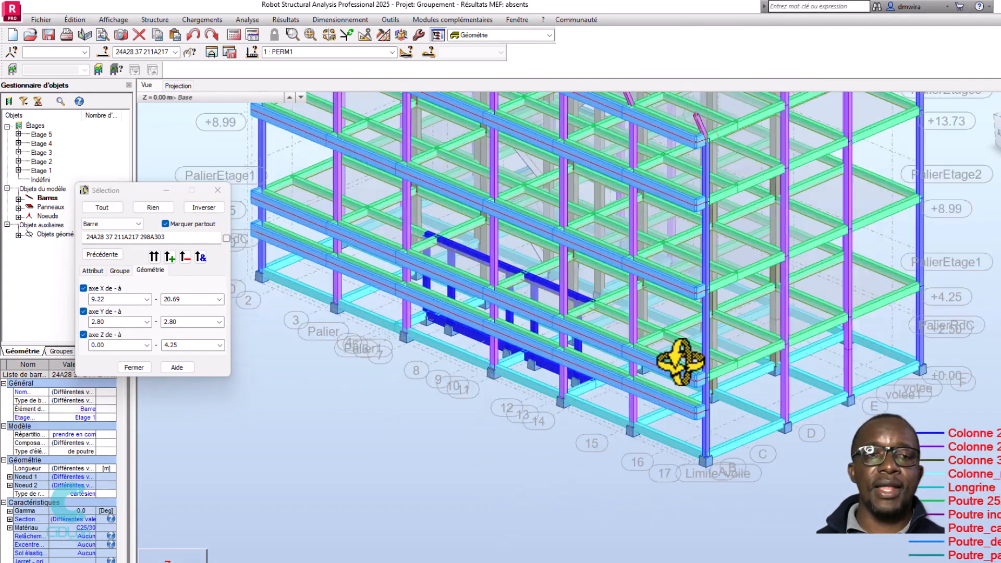
# Narrow the current bar selection to its intersection with the Colonne_rdc section, and inspect the remaining columns in the model
pyautogui.moveTo(119, 193); pyautogui.dragTo(177, 309)
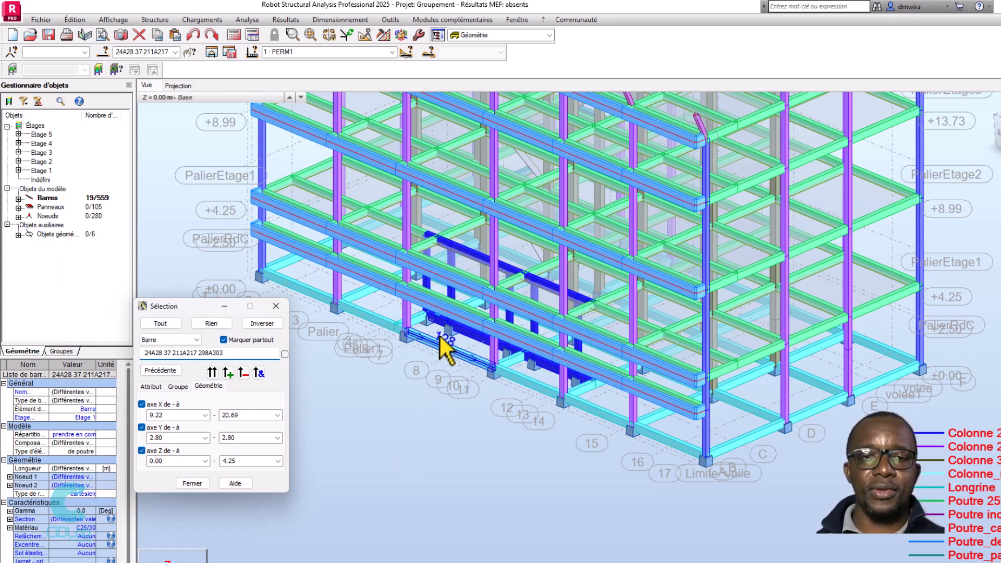
pyautogui.moveTo(185, 304); pyautogui.dragTo(170, 195)
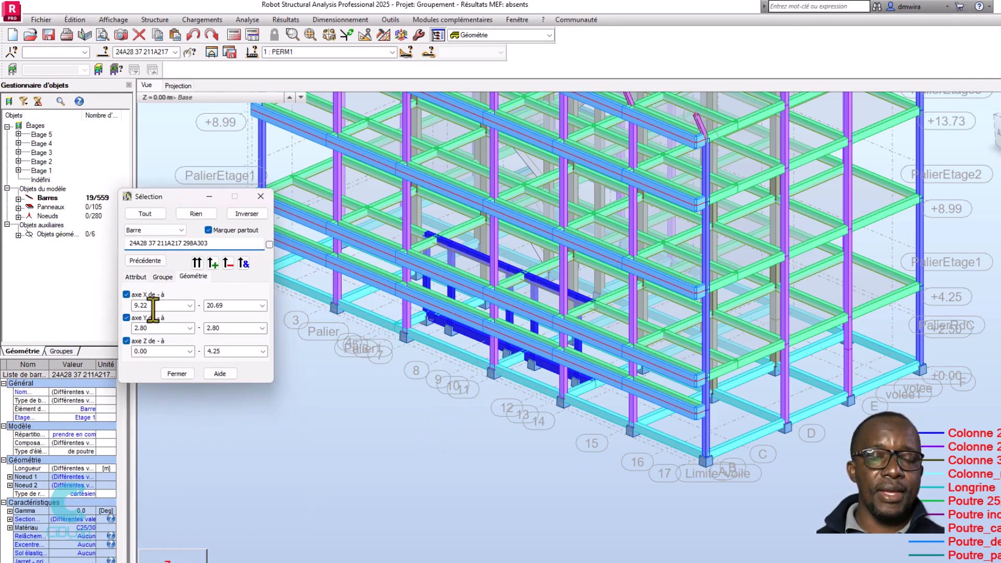
pyautogui.click(162, 277)
pyautogui.click(137, 276)
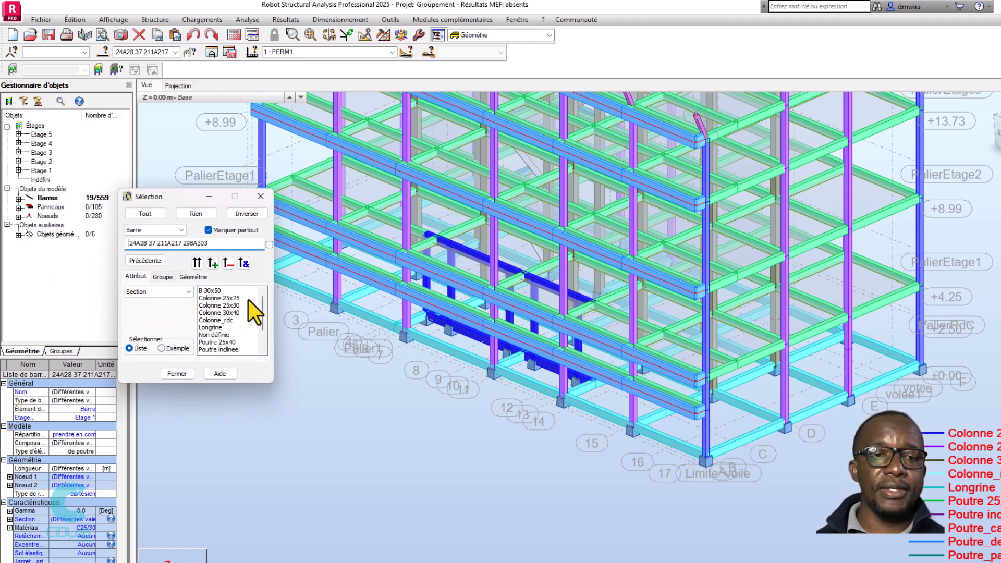
pyautogui.click(223, 321)
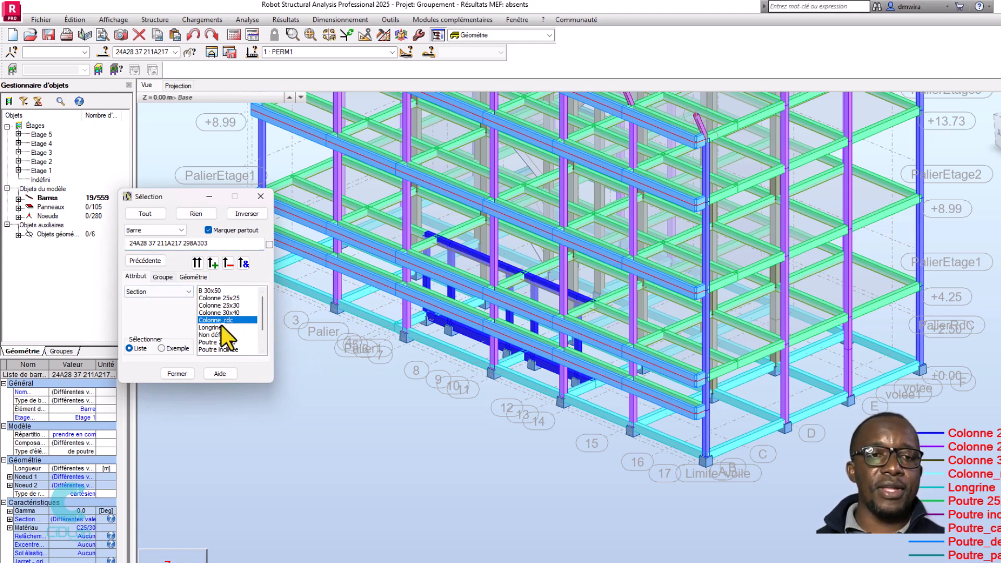
pyautogui.click(243, 263)
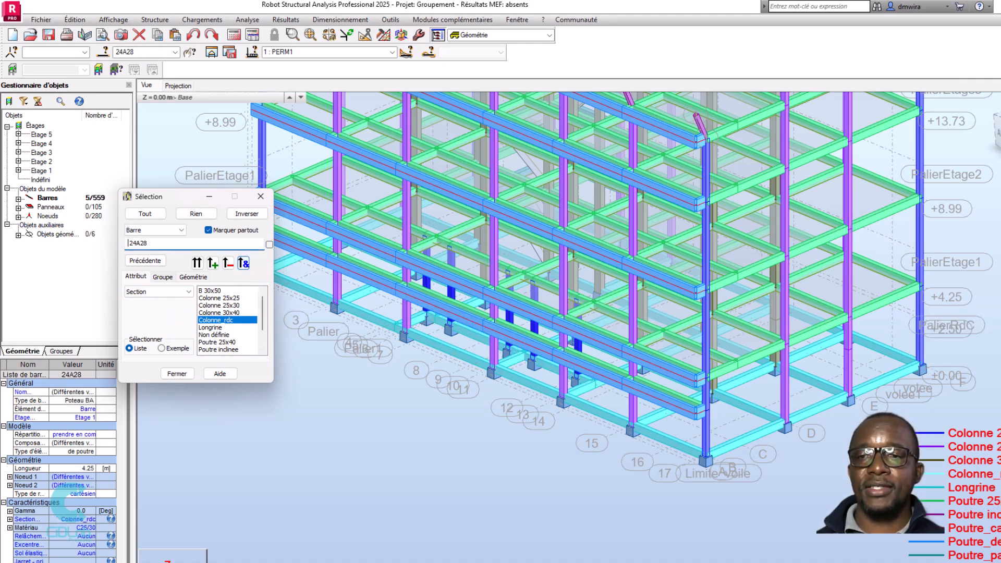
pyautogui.rightClick(933, 296)
pyautogui.click(983, 345)
pyautogui.moveTo(748, 392); pyautogui.dragTo(705, 402)
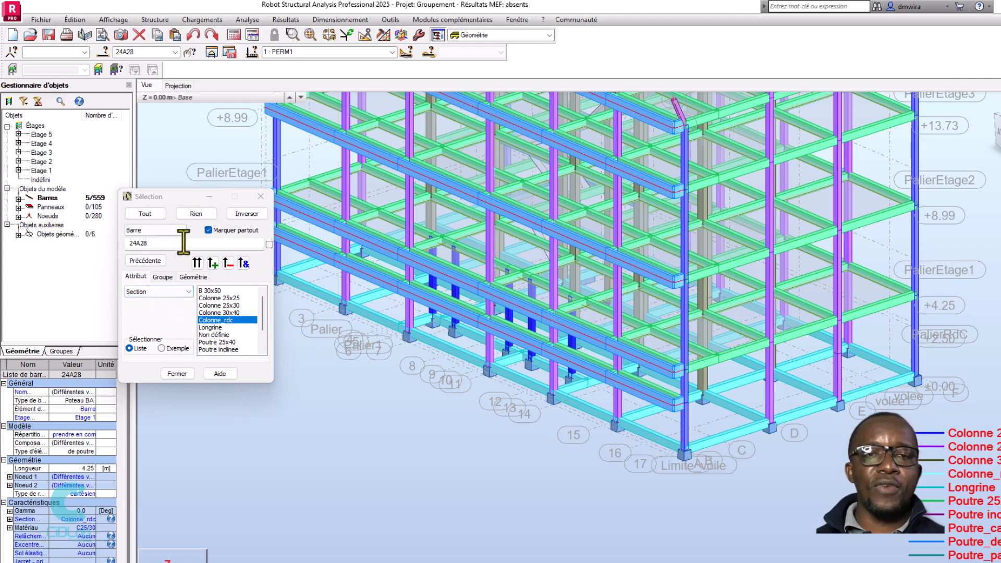
# Save the selected ground-floor columns as a group named Poteaux_rdc, and close the selection dialog
pyautogui.click(163, 276)
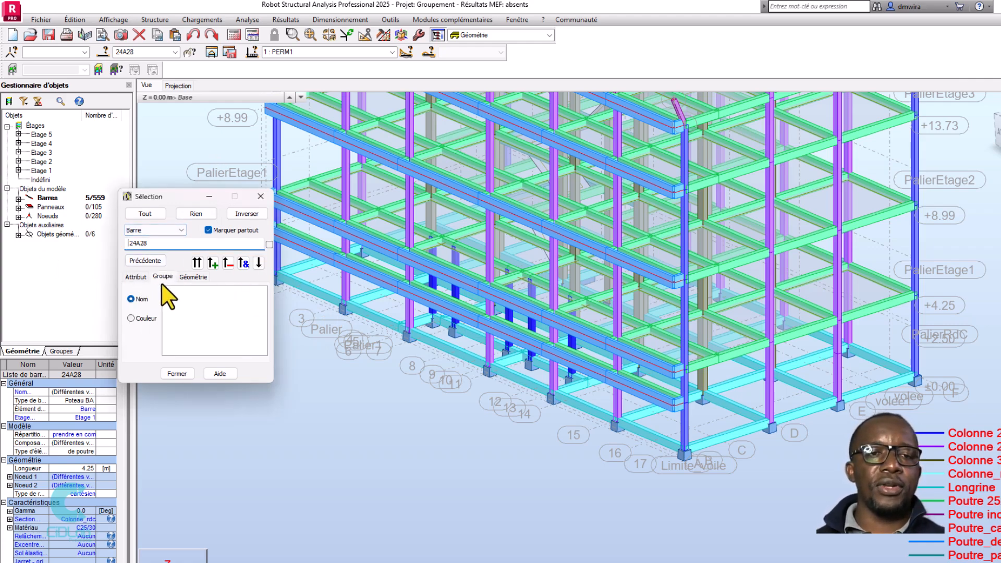
pyautogui.click(258, 262)
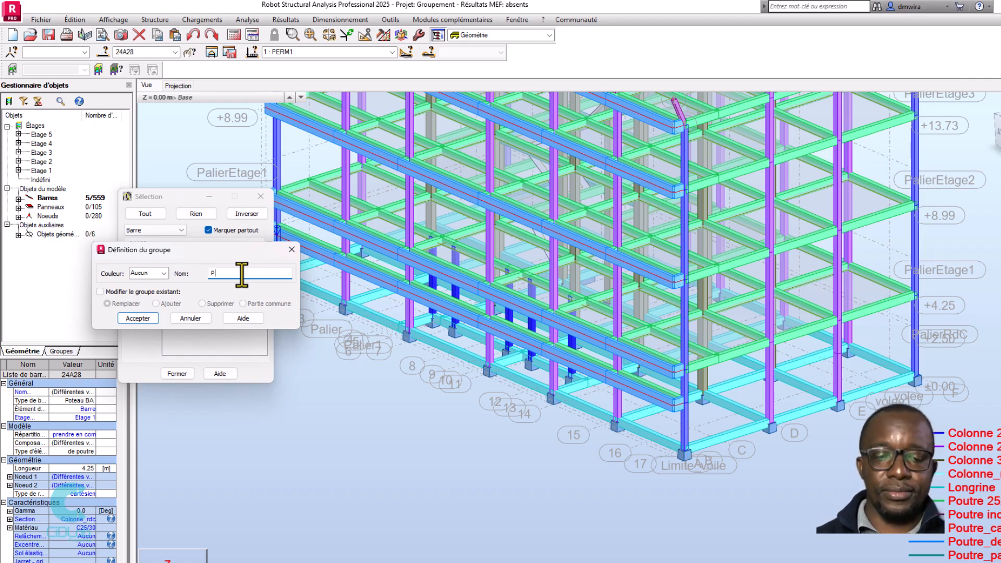
pyautogui.write('Poteaux')
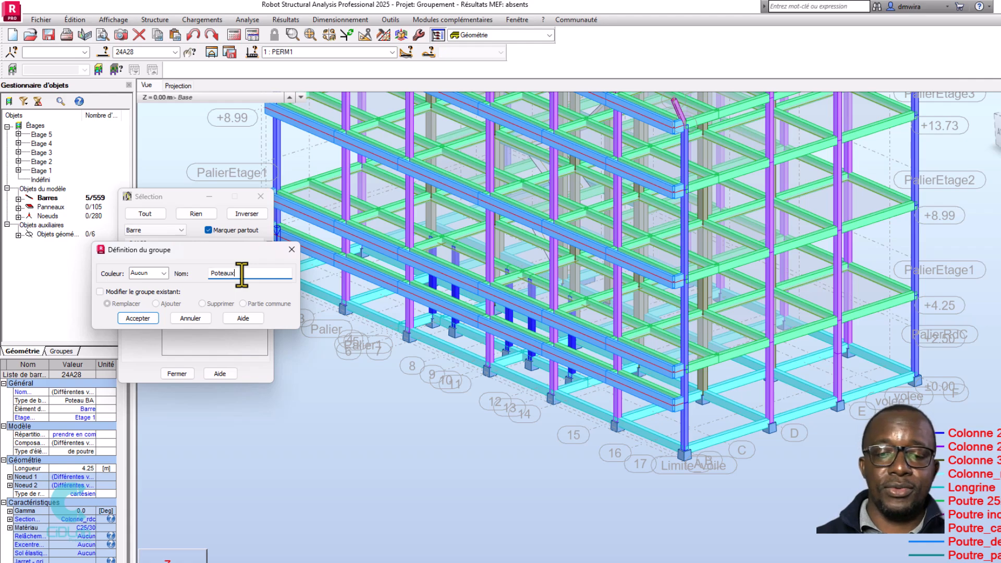
pyautogui.write('_rdc')
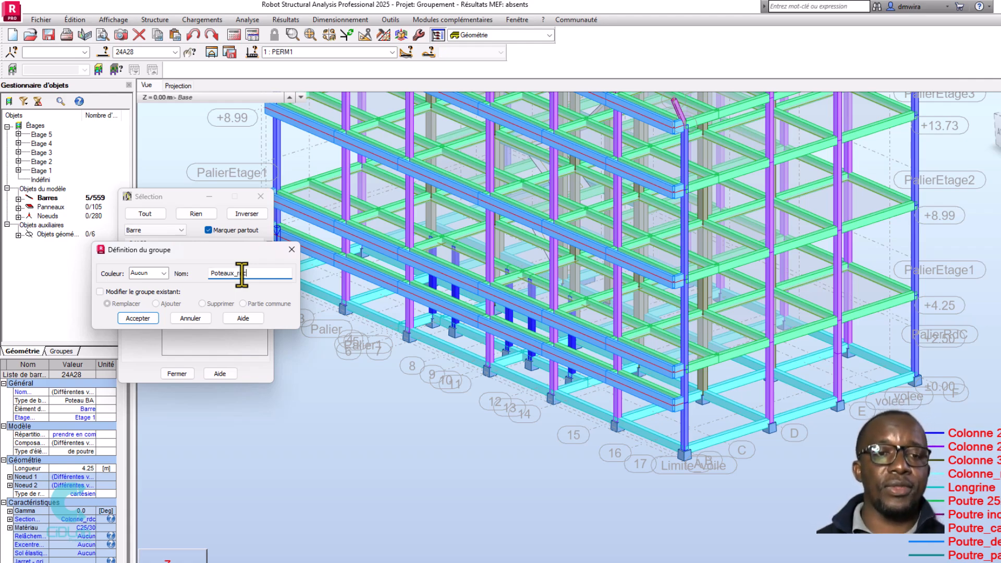
pyautogui.click(140, 320)
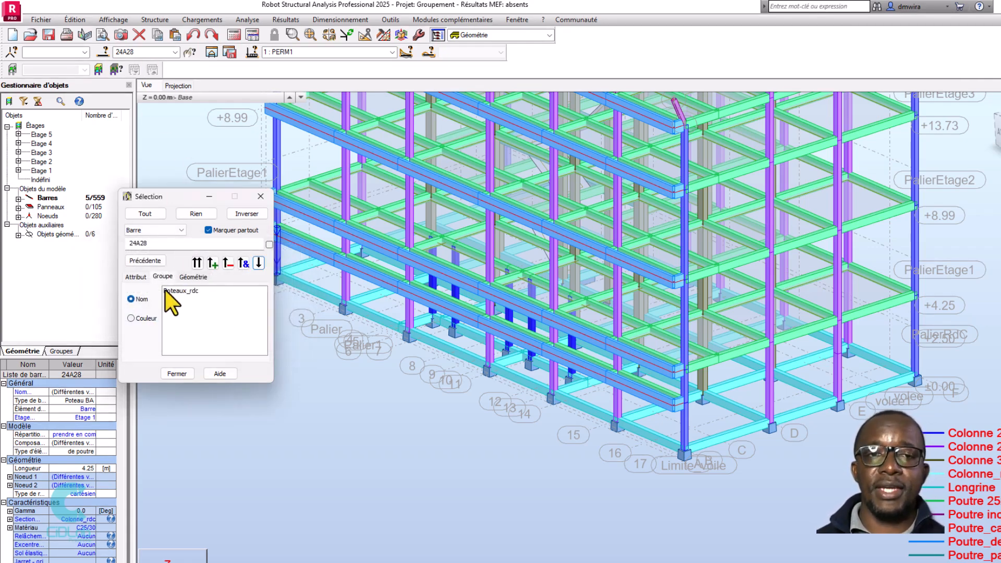
pyautogui.click(176, 374)
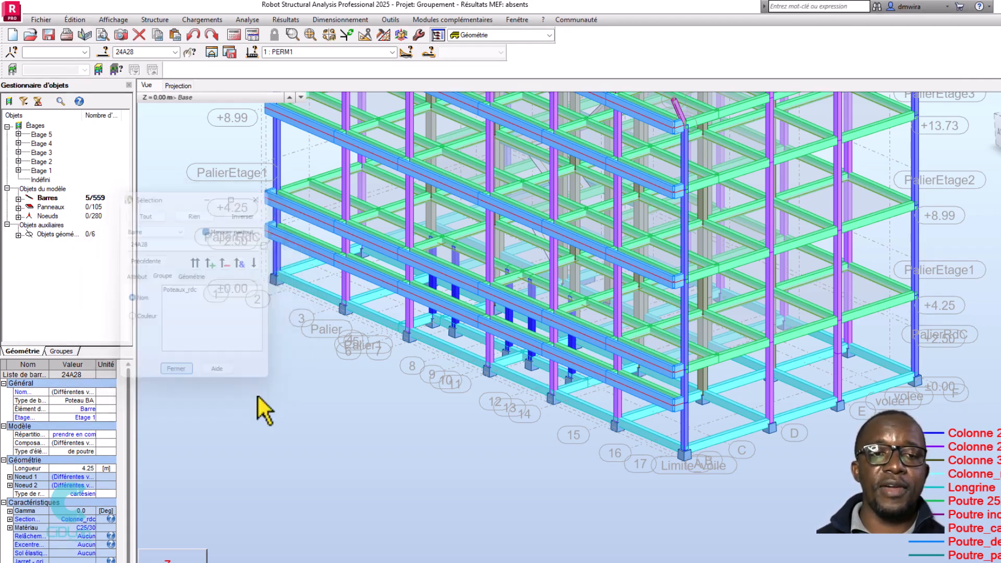
# Deselect everything, recall the Poteaux_rdc group to check its columns in the model, and restore the home view with nothing selected
pyautogui.click(396, 465)
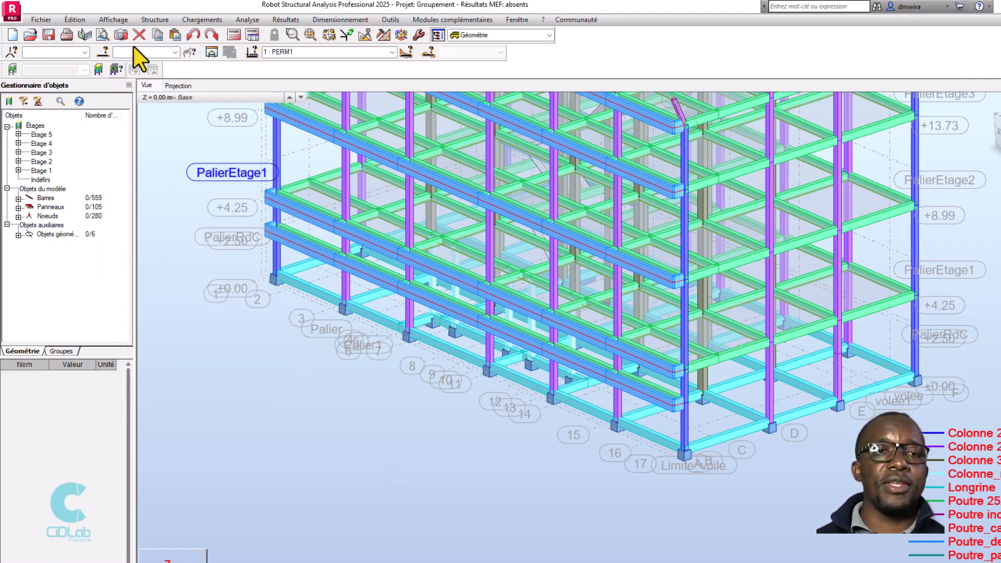
pyautogui.click(175, 52)
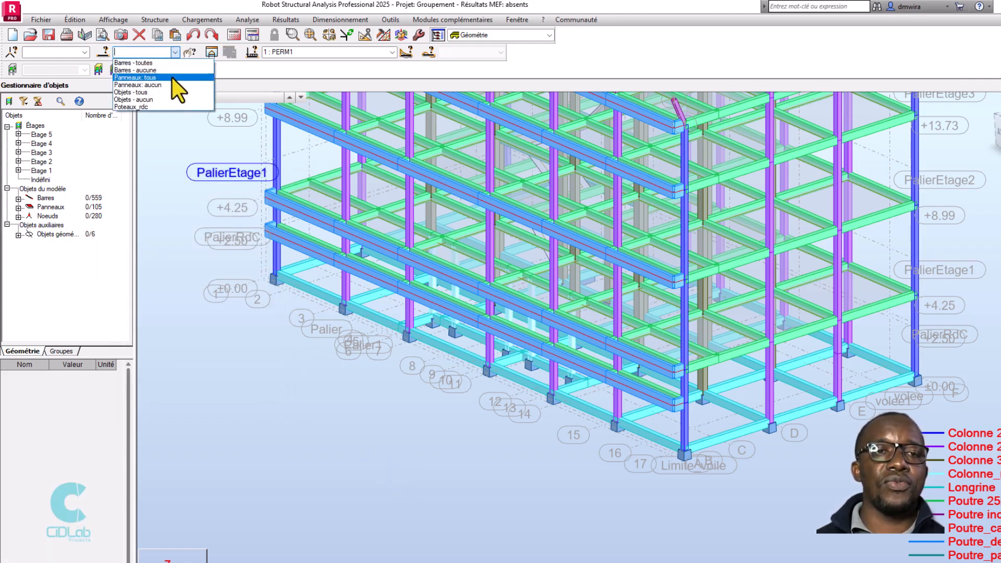
pyautogui.click(161, 107)
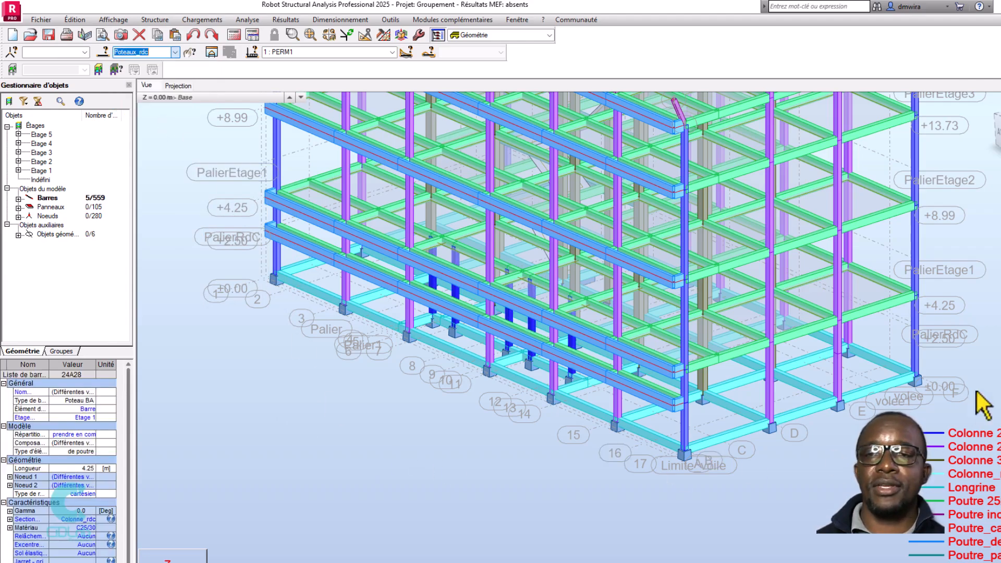
pyautogui.rightClick(333, 409)
pyautogui.click(315, 454)
pyautogui.moveTo(314, 454)
pyautogui.mouseDown()
pyautogui.moveTo(351, 435)
pyautogui.moveTo(284, 464)
pyautogui.moveTo(335, 454)
pyautogui.moveTo(318, 471)
pyautogui.mouseUp()
pyautogui.scroll(-3, 436, 473)
pyautogui.rightClick(869, 202)
pyautogui.click(860, 151)
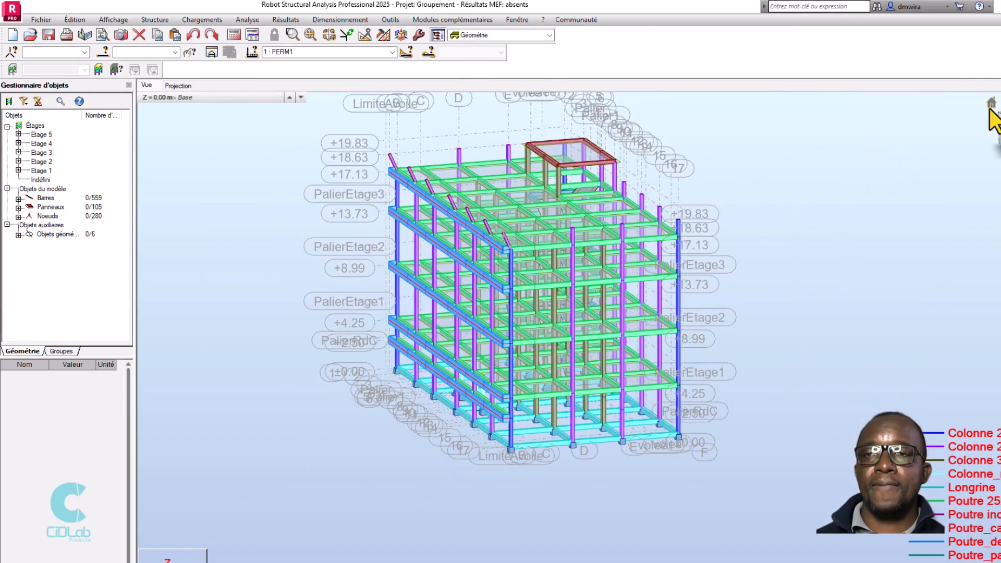
pyautogui.click(991, 104)
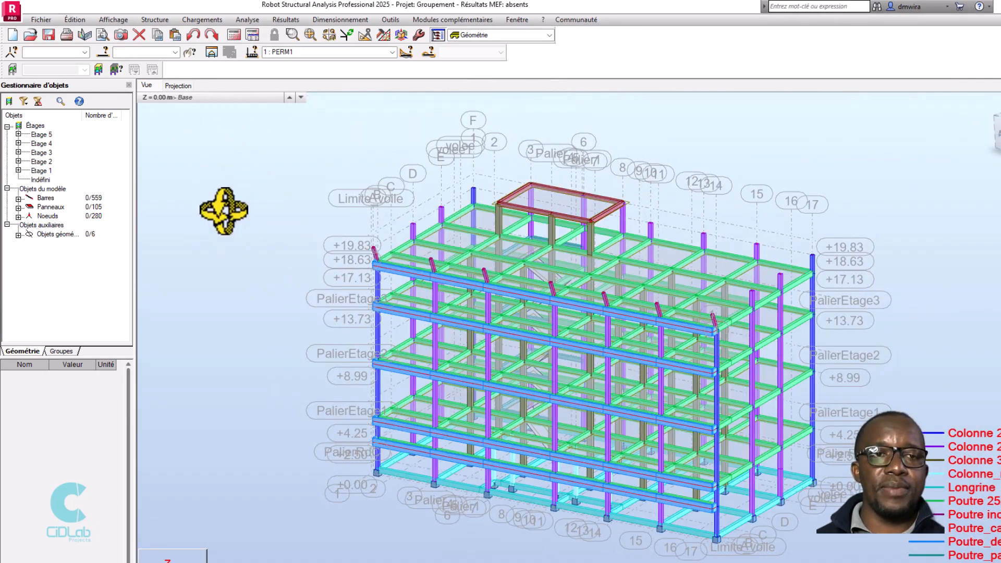
# In the plan projection, start a geometric bar selection with its X range from construction line 3 (5.16 m) to construction line 15 (25.46 m)
pyautogui.click(190, 87)
pyautogui.scroll(-4, 624, 284)
pyautogui.scroll(2, 463, 335)
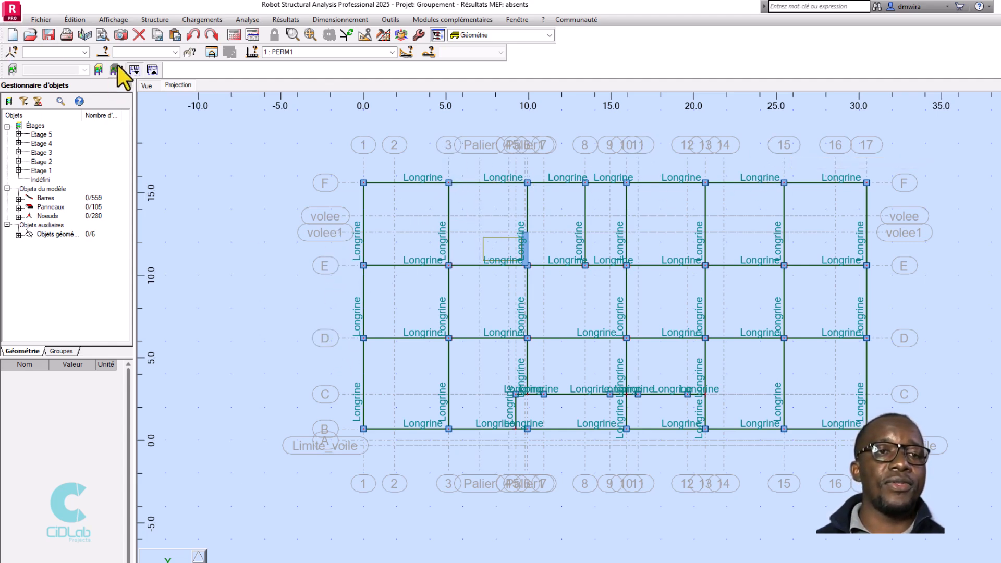
pyautogui.click(104, 52)
pyautogui.moveTo(163, 195); pyautogui.dragTo(186, 165)
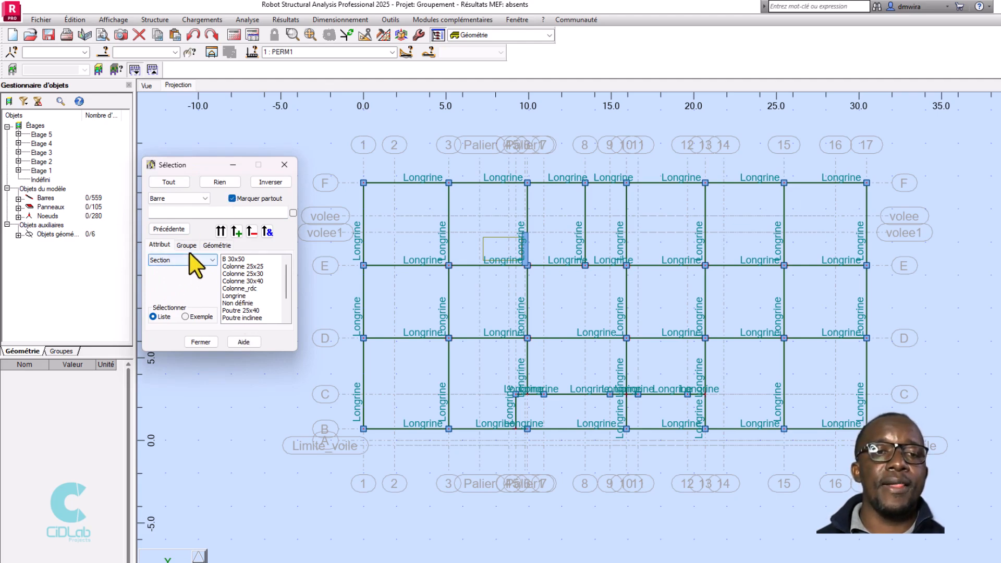
pyautogui.click(212, 245)
pyautogui.moveTo(198, 165); pyautogui.dragTo(206, 143)
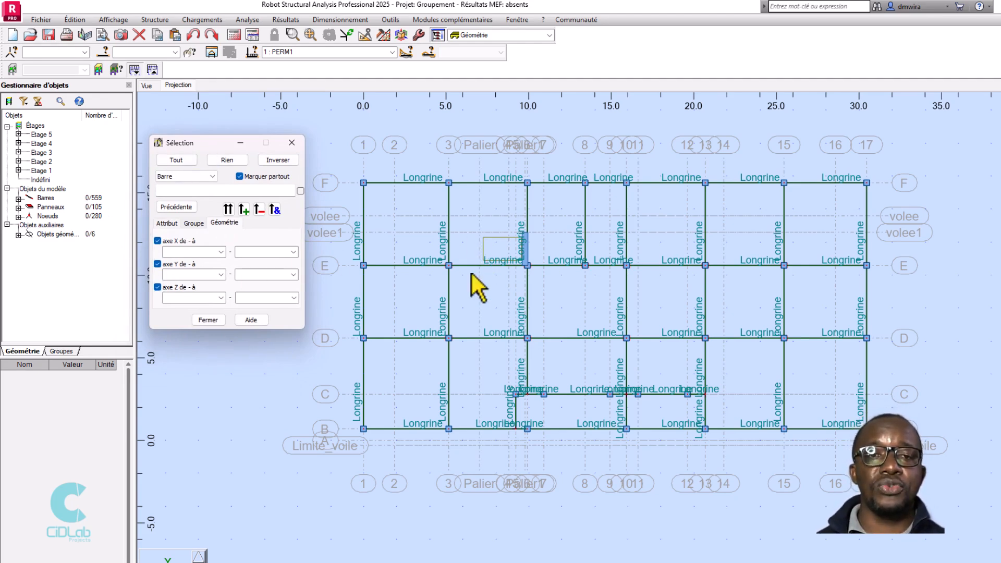
pyautogui.click(221, 252)
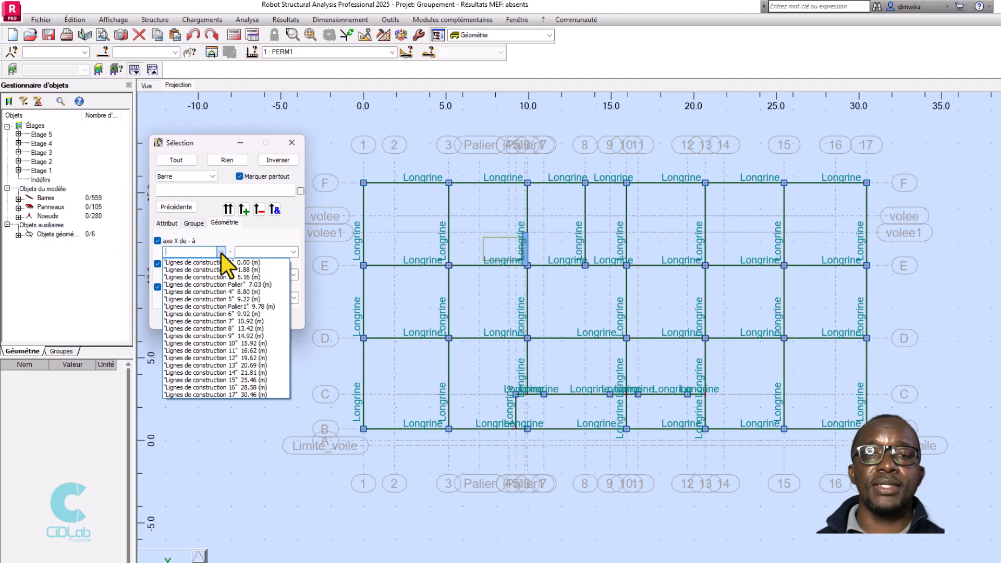
pyautogui.click(240, 277)
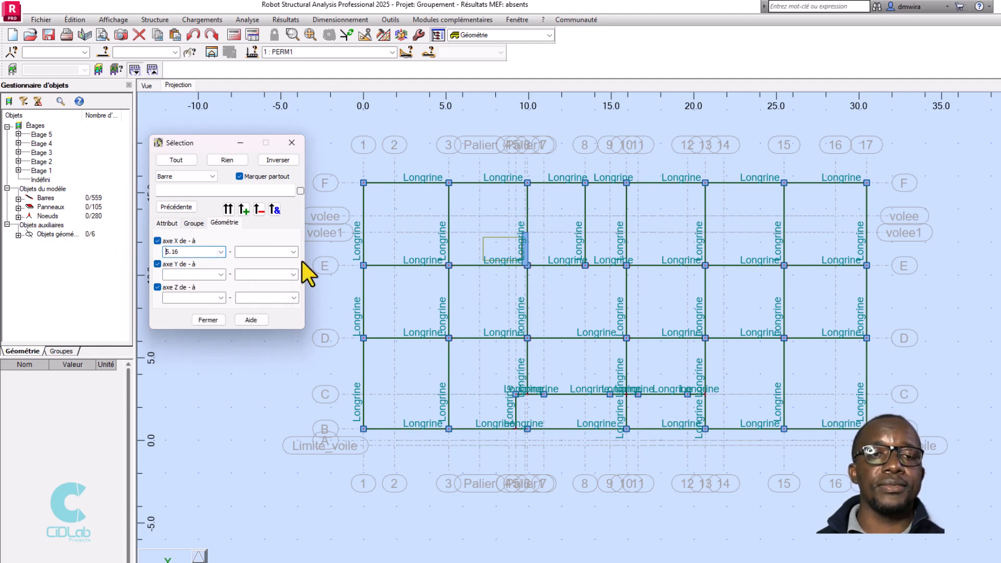
pyautogui.click(295, 253)
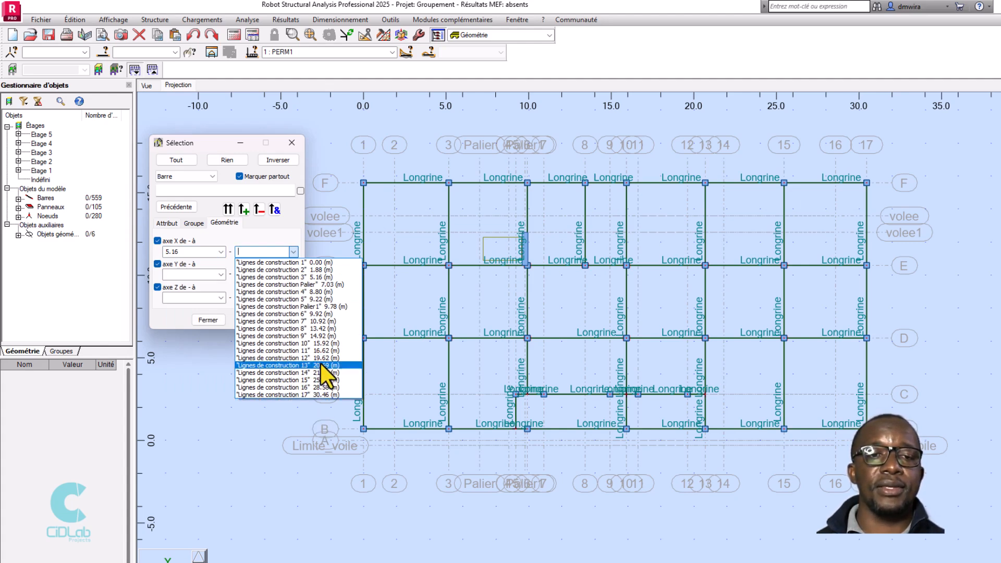
pyautogui.click(324, 379)
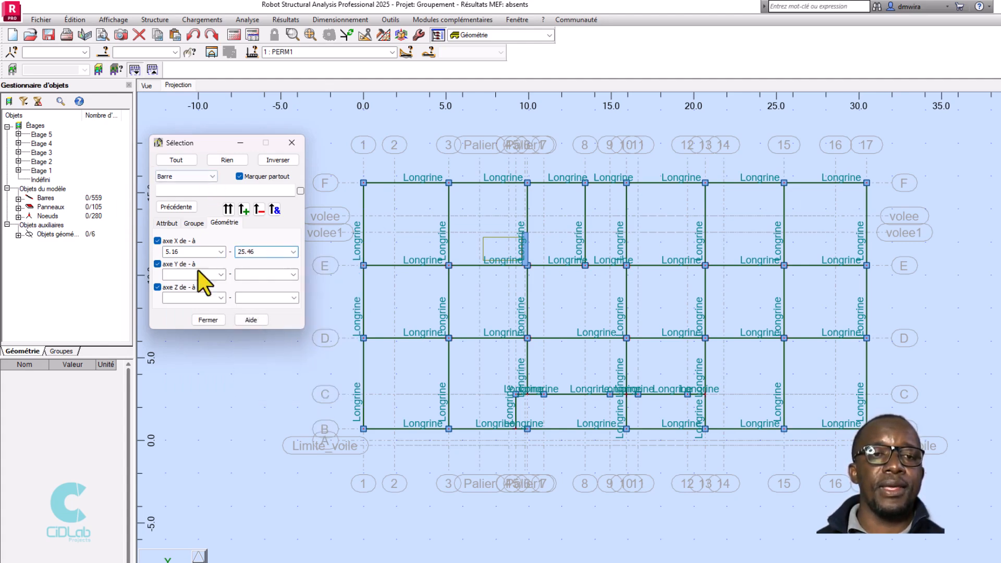
# Limit the selection's Y range from axis D (6.20 m) to axis E (10.60 m) and its Z range to 0.00 to 17.13 m
pyautogui.click(222, 274)
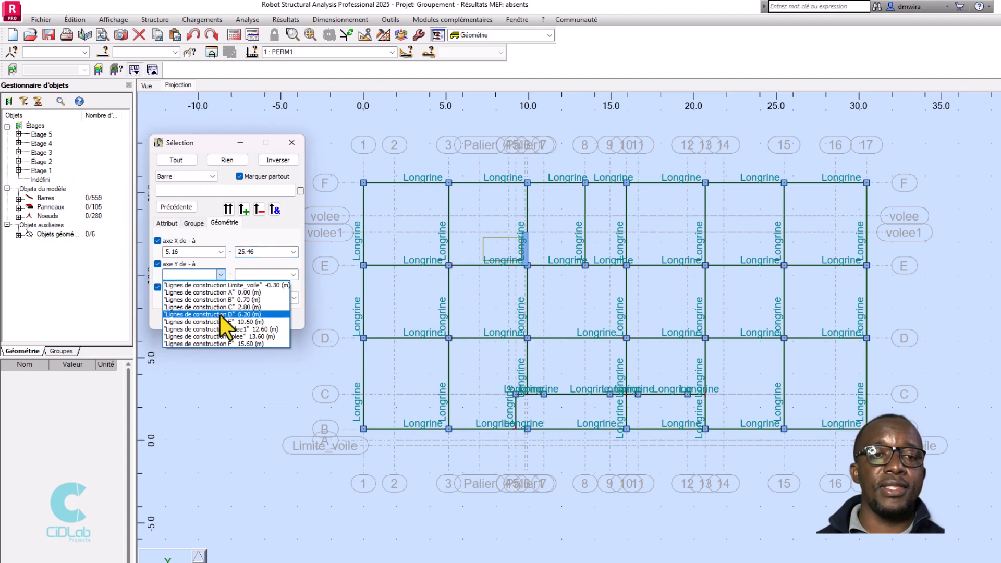
pyautogui.click(252, 315)
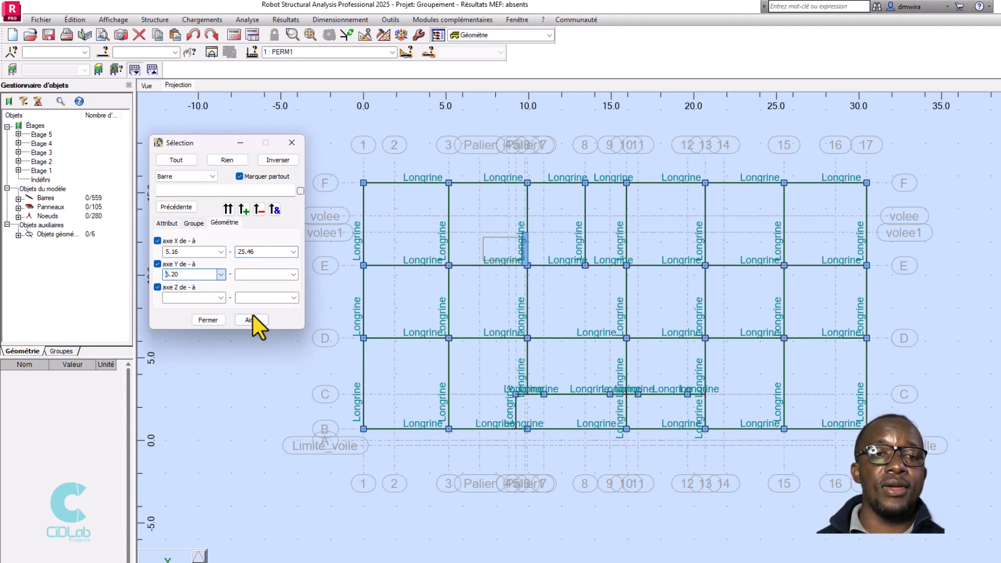
pyautogui.click(292, 275)
pyautogui.click(286, 321)
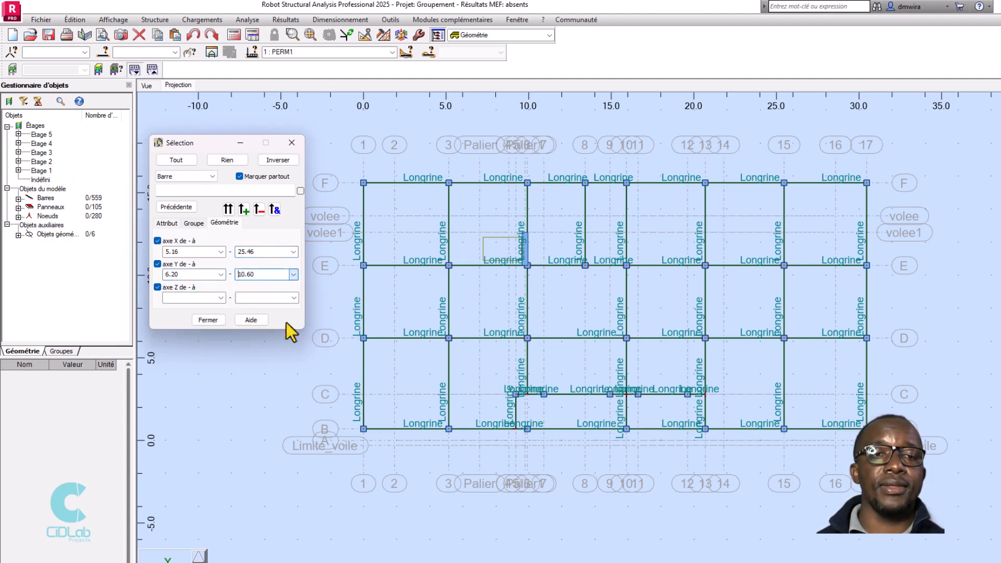
pyautogui.click(221, 298)
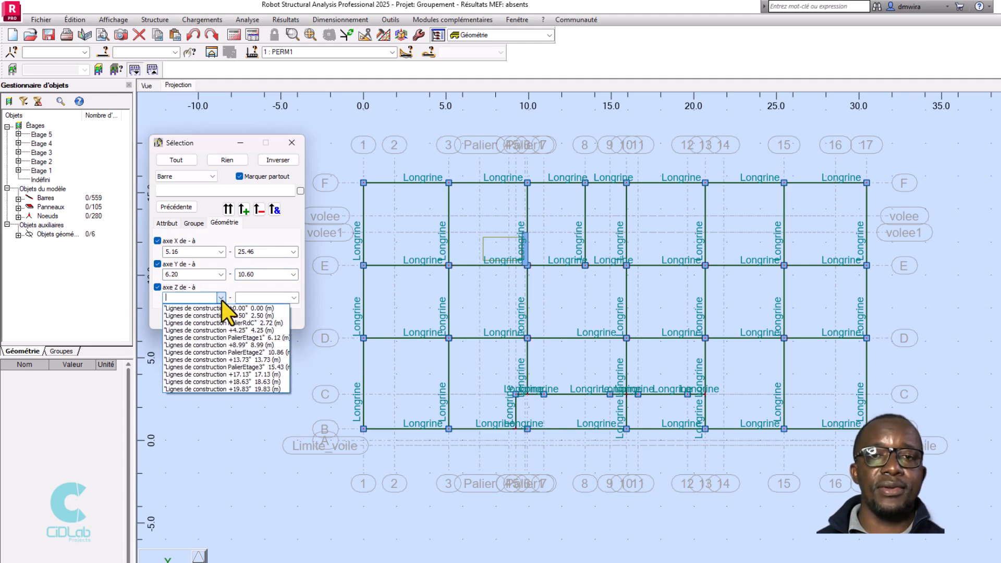
pyautogui.click(250, 308)
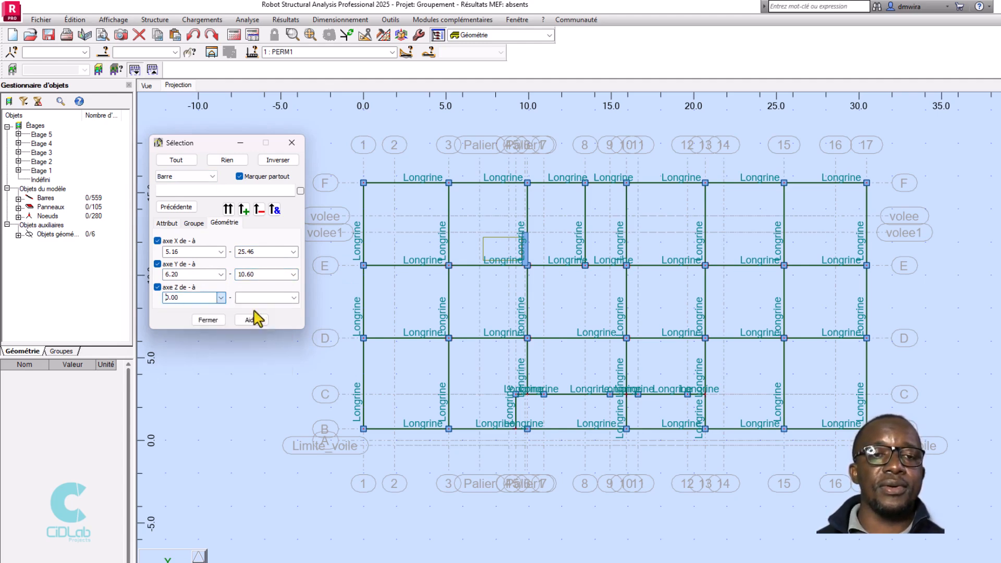
pyautogui.click(293, 298)
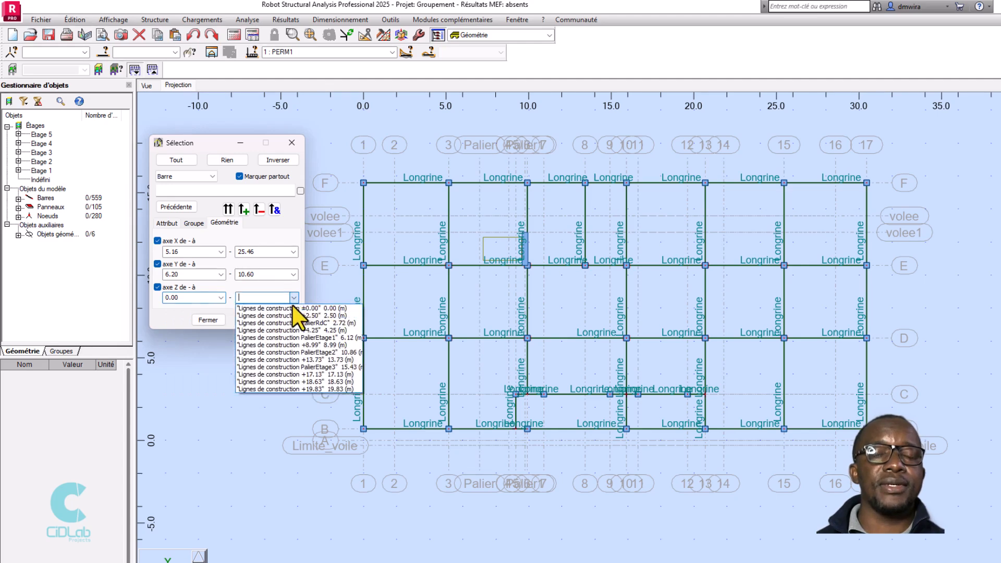
pyautogui.click(344, 374)
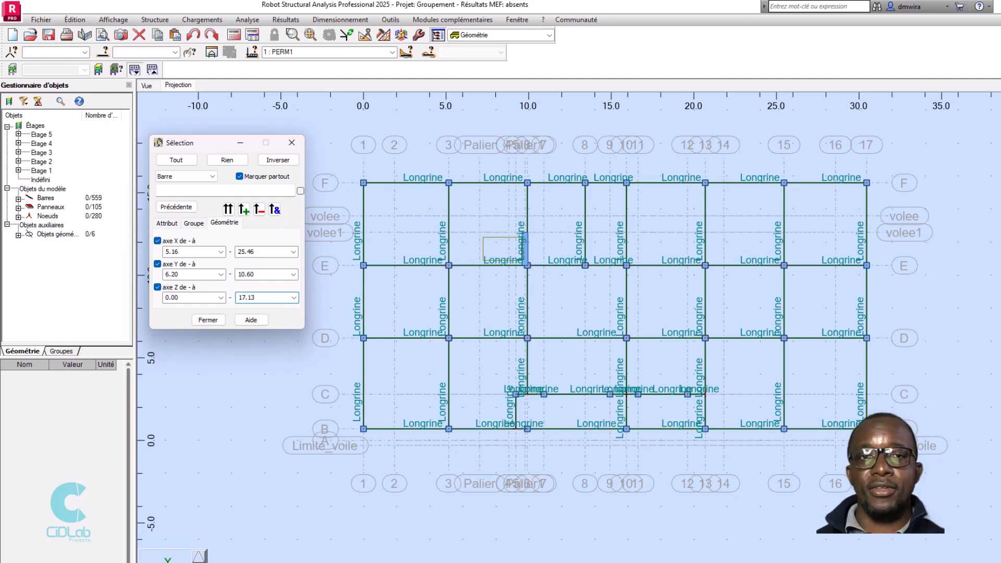
# Return to the 3D view, select the bars within these X, Y and Z ranges as a new selection, and inspect them across the storeys
pyautogui.click(148, 87)
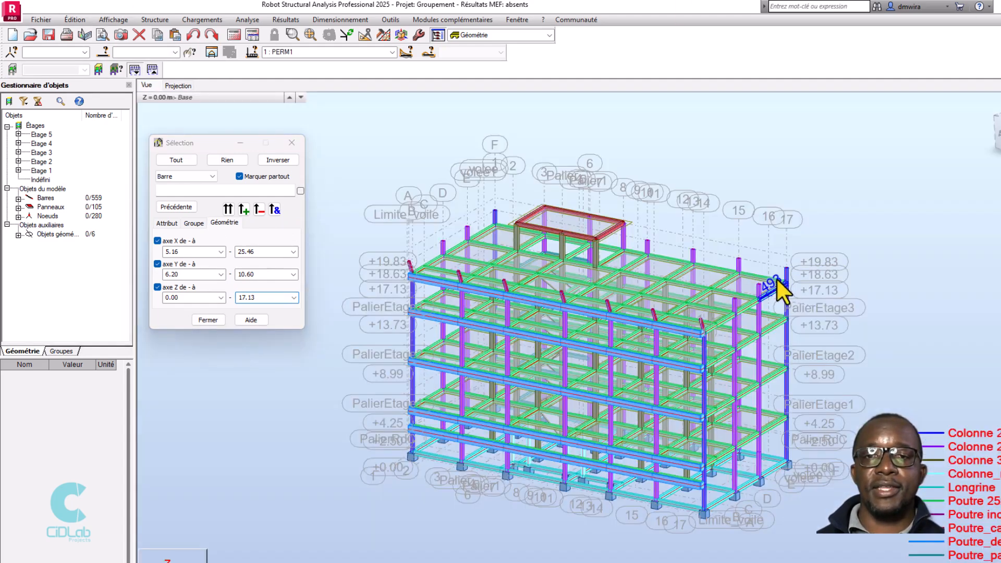
pyautogui.click(227, 211)
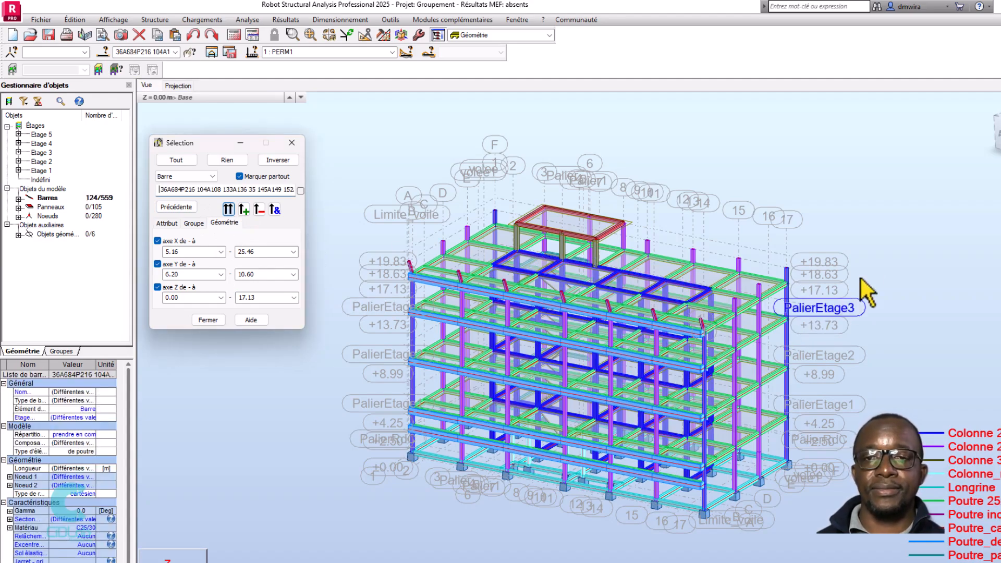
pyautogui.rightClick(880, 229)
pyautogui.click(837, 272)
pyautogui.moveTo(894, 268); pyautogui.dragTo(856, 280)
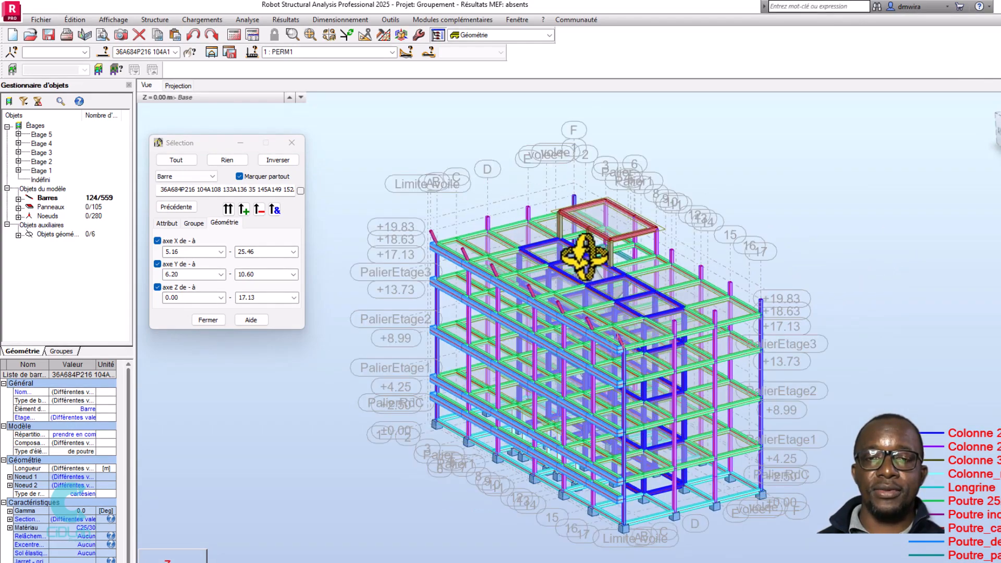
pyautogui.scroll(2, 584, 256)
pyautogui.scroll(2, 584, 266)
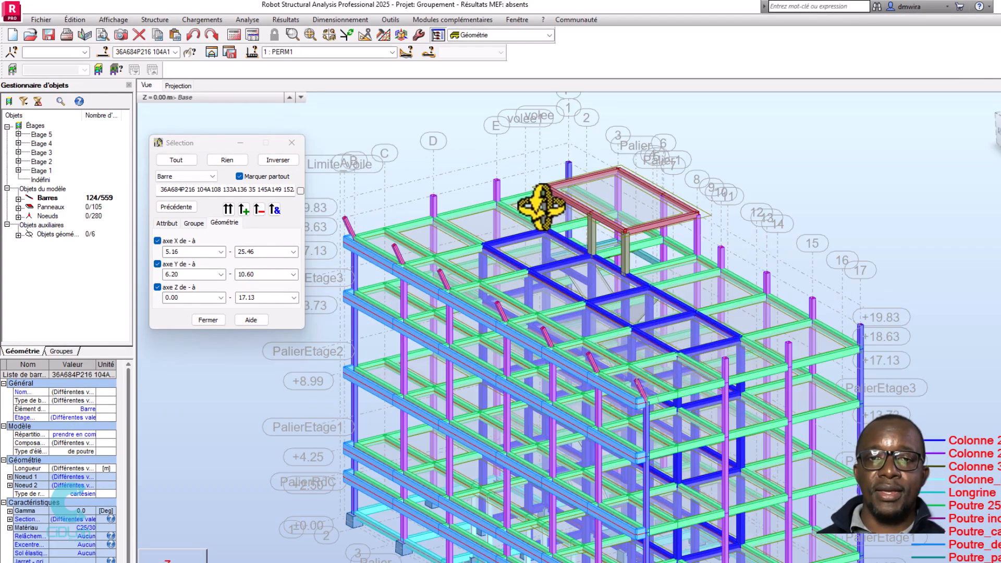
# Try extending the geometric bar selection's upper Z limit to 18.63 m and reselecting the bars within the ranges
pyautogui.scroll(-1, 658, 248)
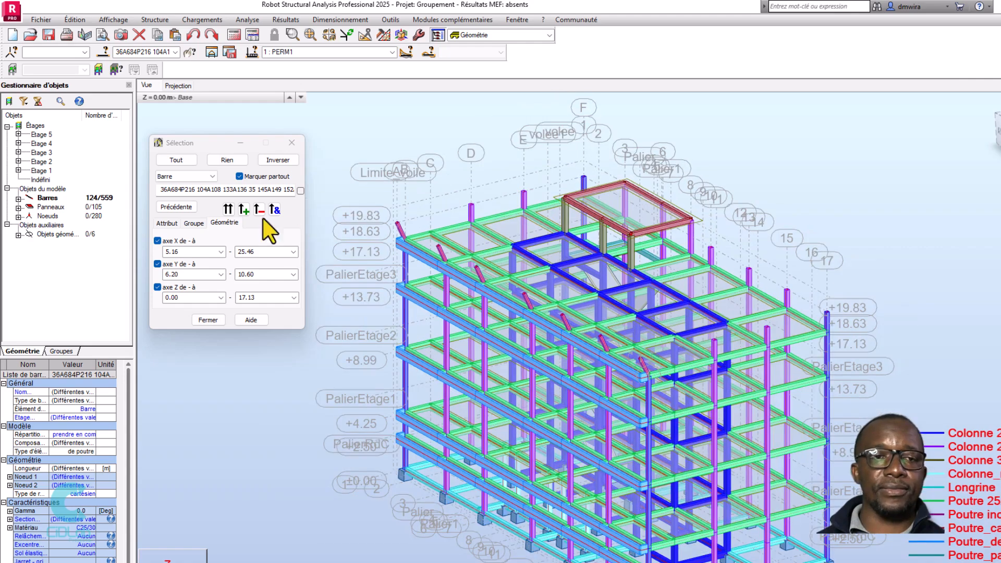
pyautogui.click(294, 297)
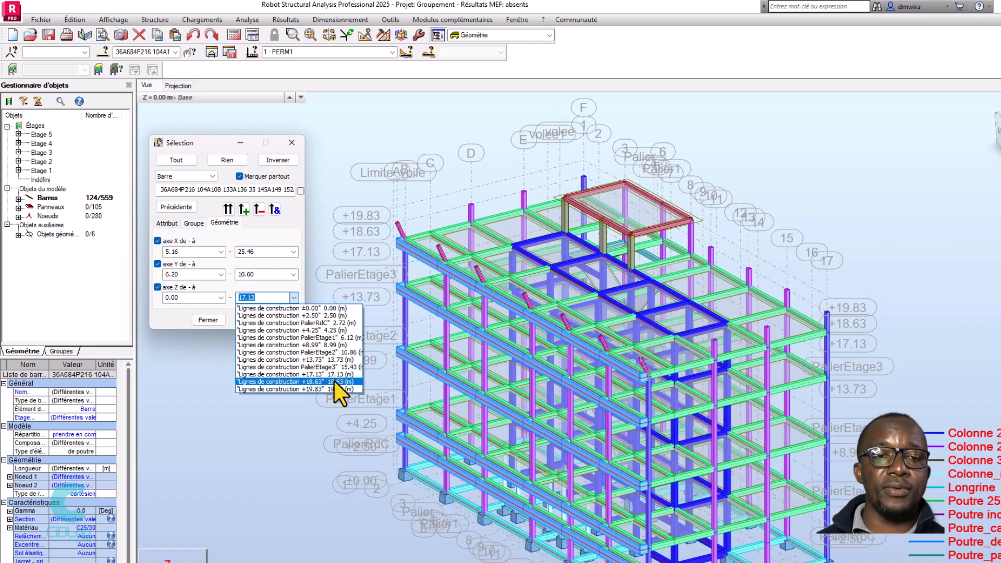
pyautogui.click(347, 383)
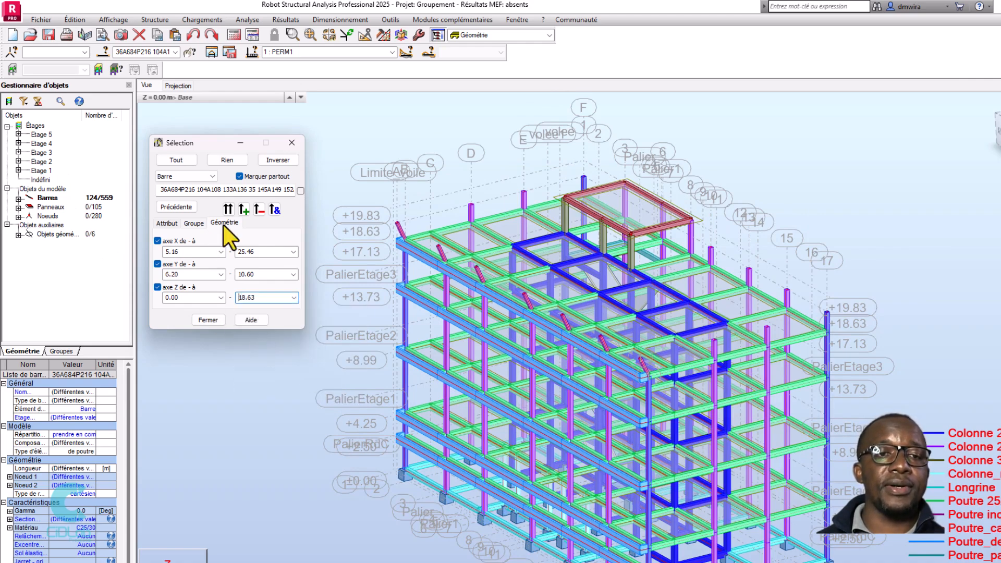
pyautogui.click(228, 210)
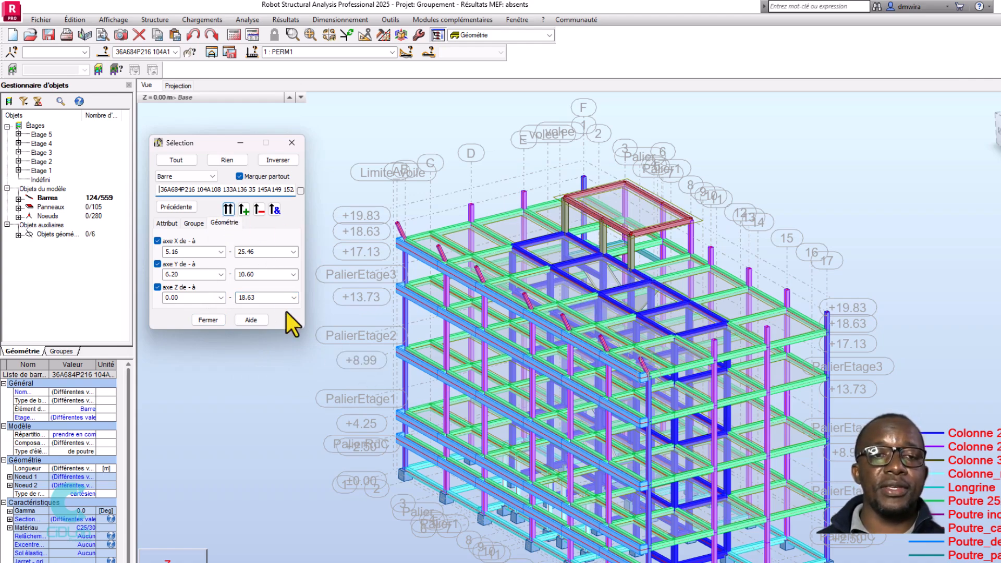
# Raise the selection's upper Z limit to 19.83 m and select the bars within the ranges as a new selection
pyautogui.click(293, 298)
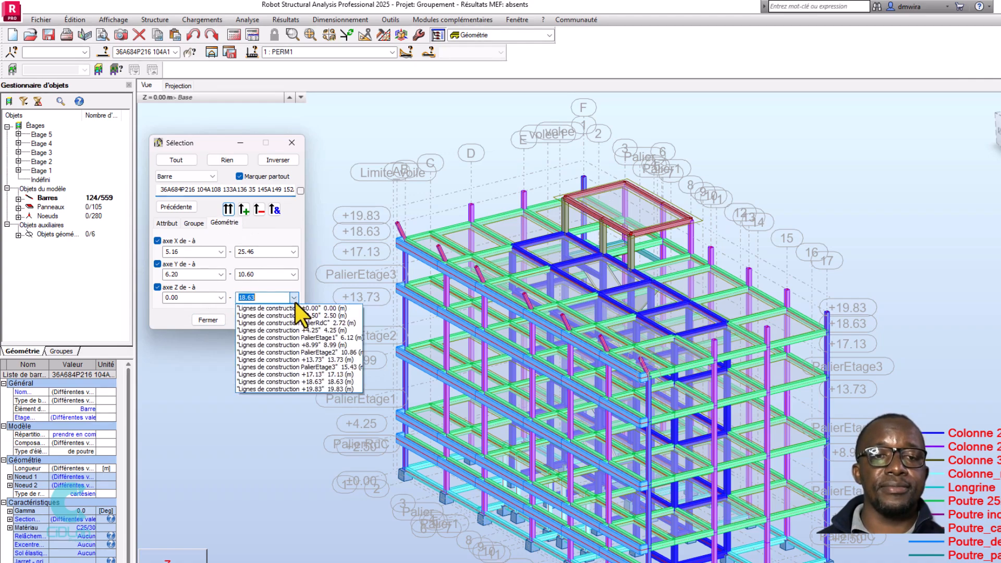
pyautogui.click(351, 389)
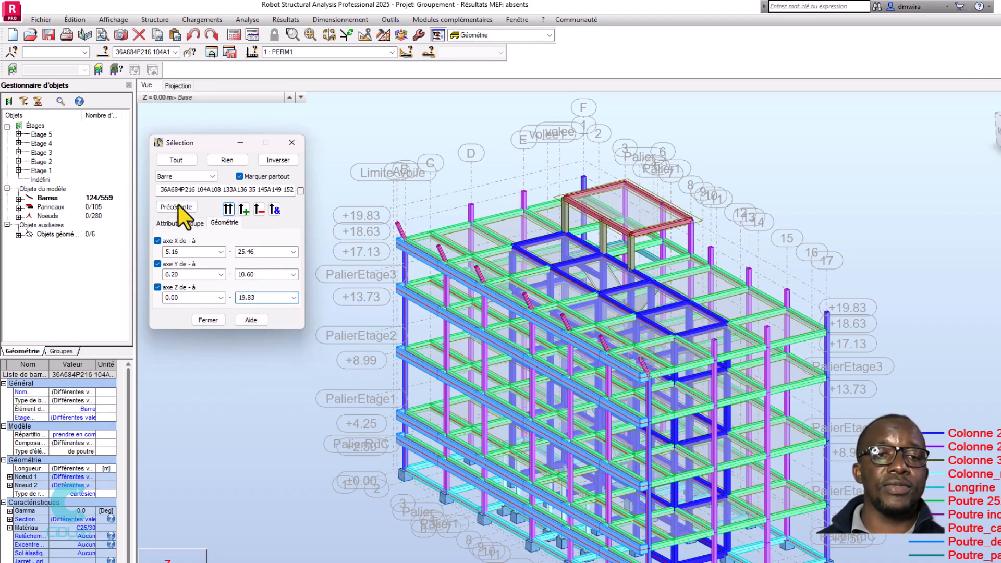
pyautogui.click(228, 208)
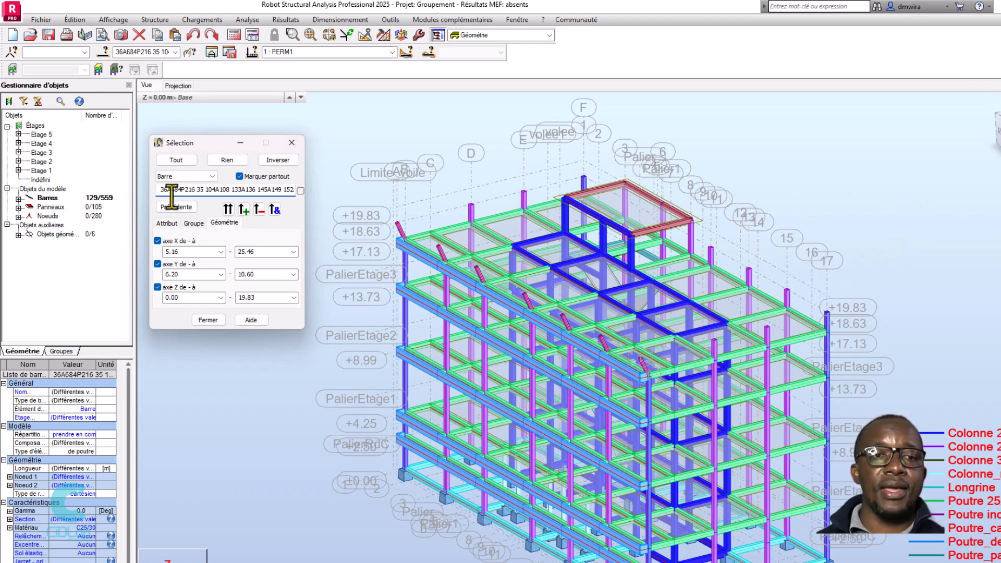
# Restrict the current bar selection to its common part with the Colonne 30x40 section and inspect the selected columns from another angle
pyautogui.click(193, 223)
pyautogui.click(173, 224)
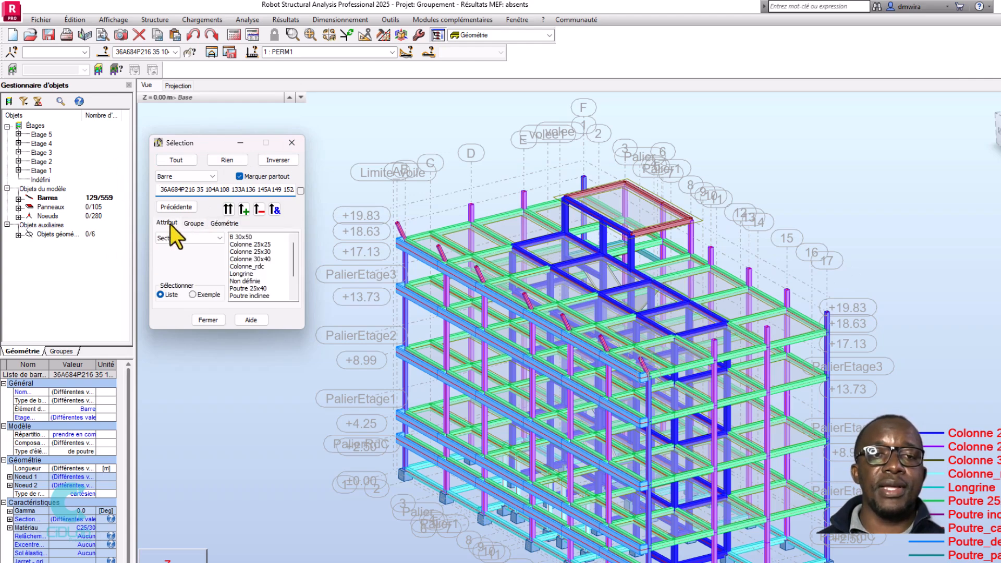
pyautogui.moveTo(290, 249)
pyautogui.mouseDown()
pyautogui.moveTo(295, 277)
pyautogui.moveTo(295, 242)
pyautogui.mouseUp()
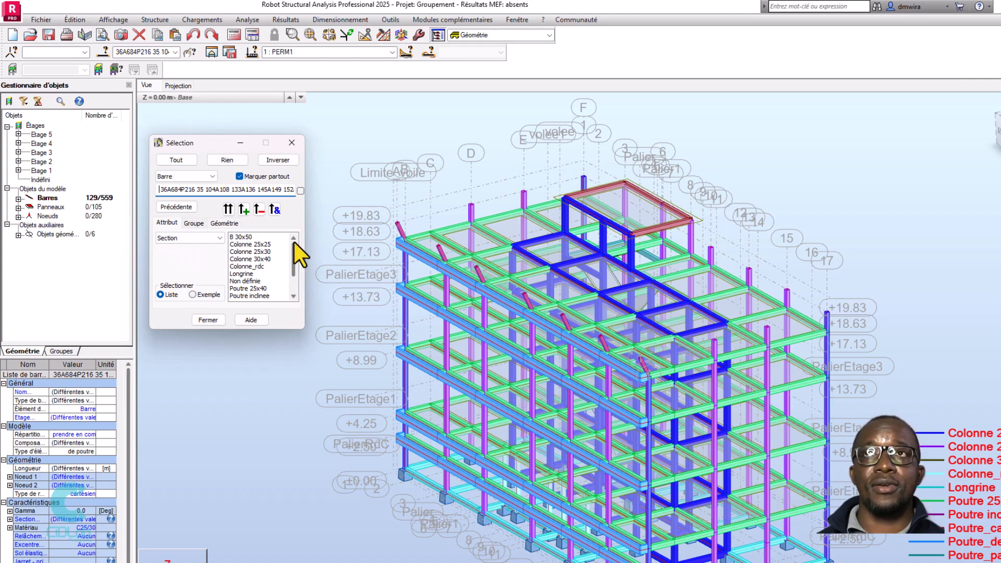
pyautogui.click(266, 259)
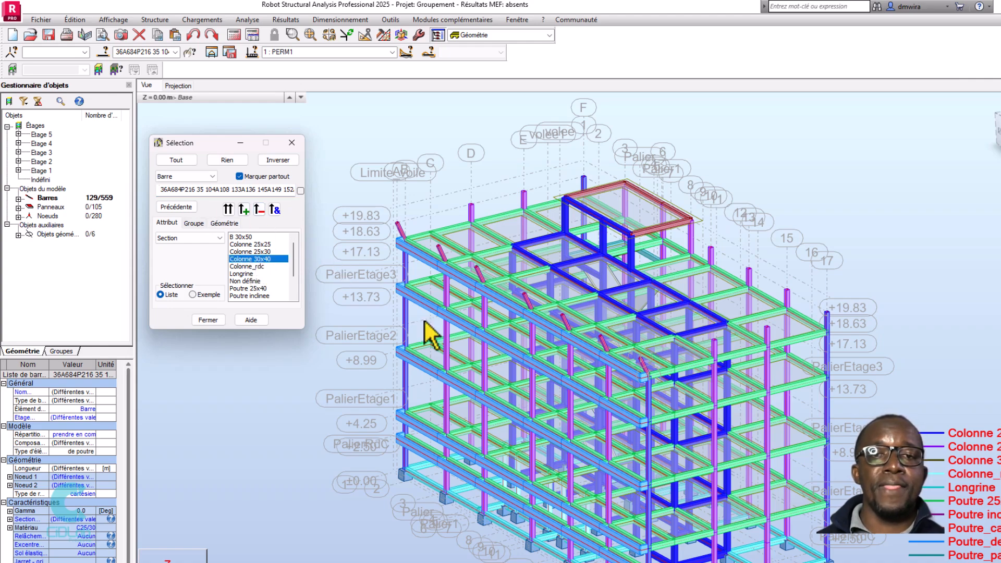
pyautogui.click(274, 210)
pyautogui.rightClick(903, 204)
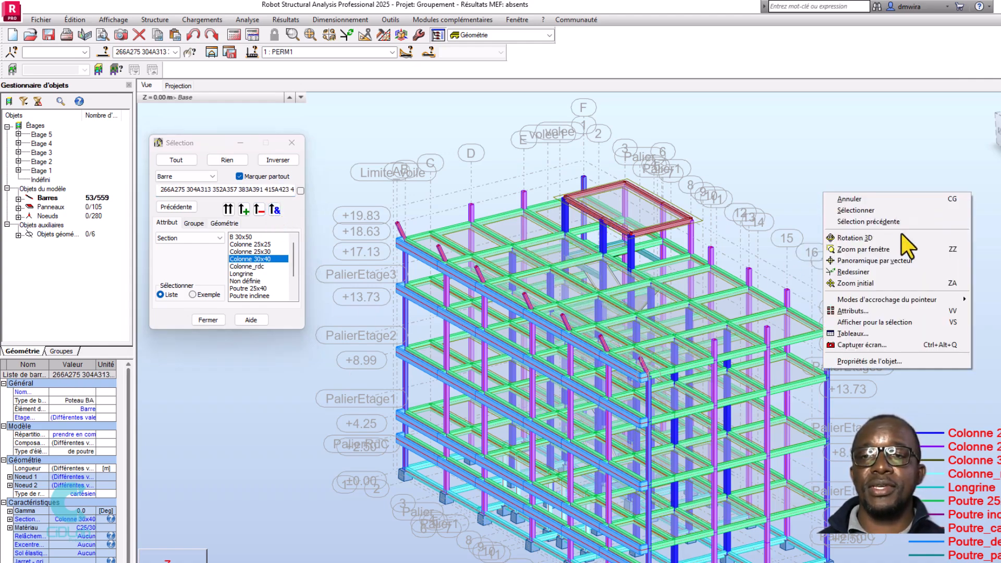
pyautogui.click(855, 238)
pyautogui.moveTo(908, 268); pyautogui.dragTo(729, 284)
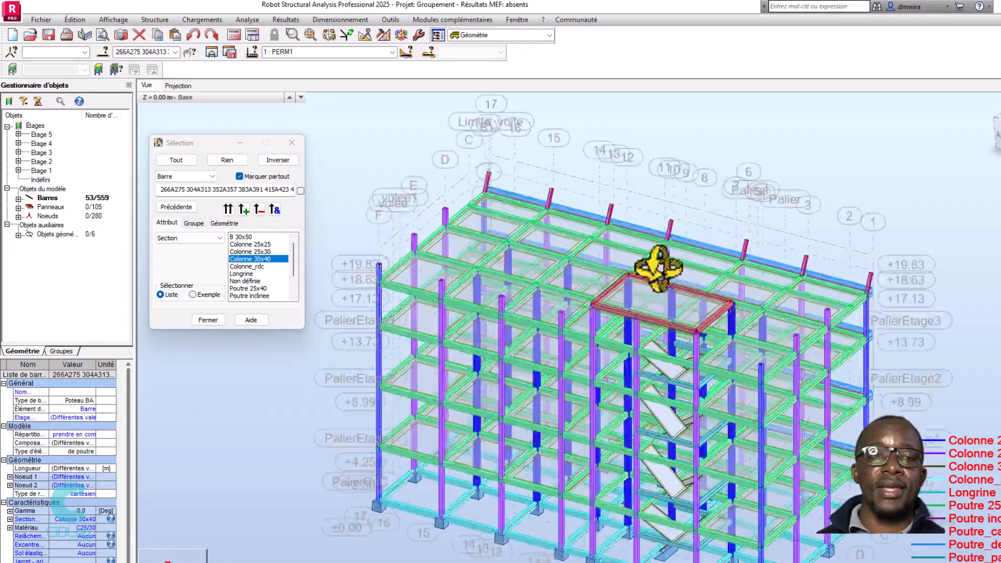
# Save the selected columns as a new group named Colonnes_centre
pyautogui.click(195, 222)
pyautogui.click(289, 209)
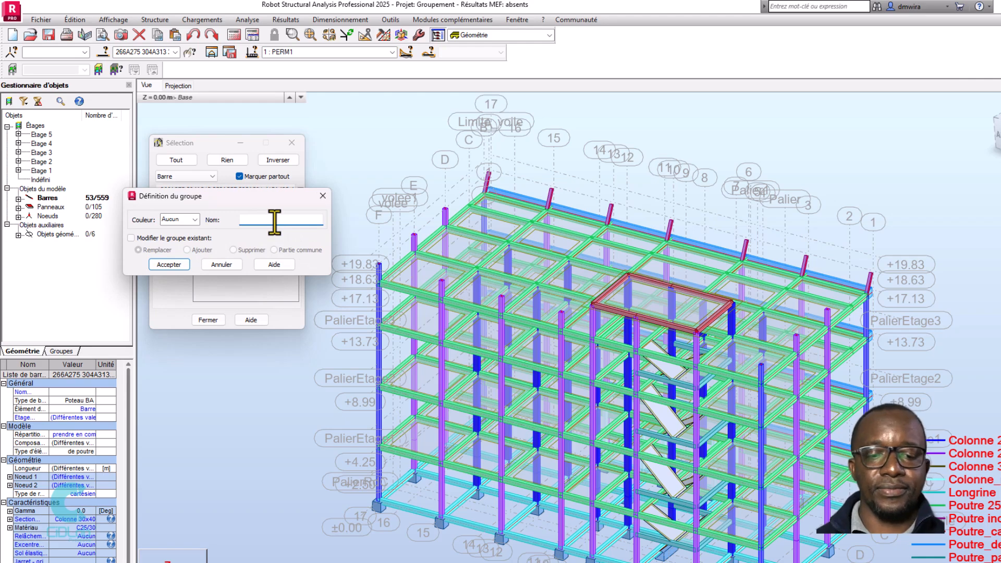
pyautogui.write('Colonnes_centr')
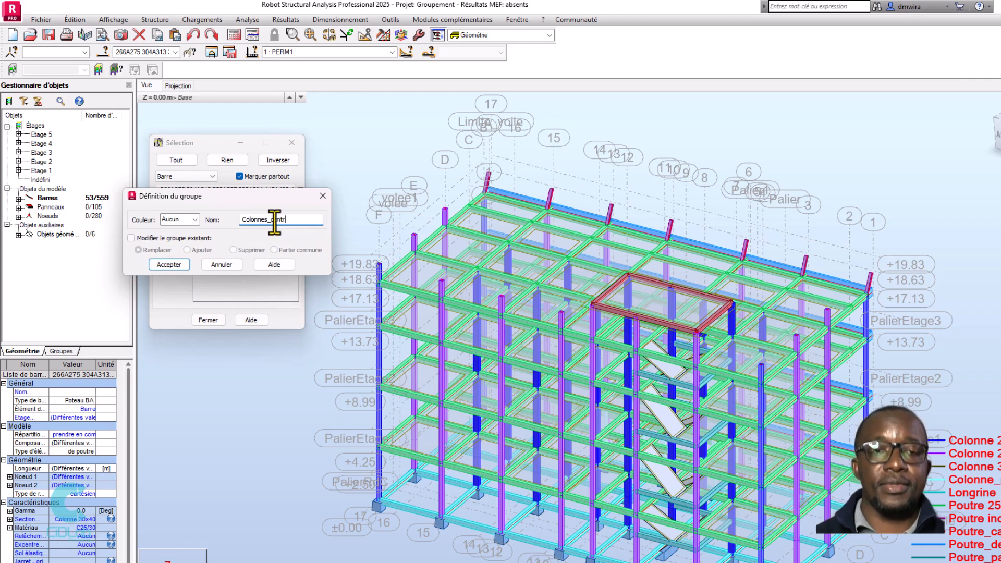
pyautogui.click(167, 264)
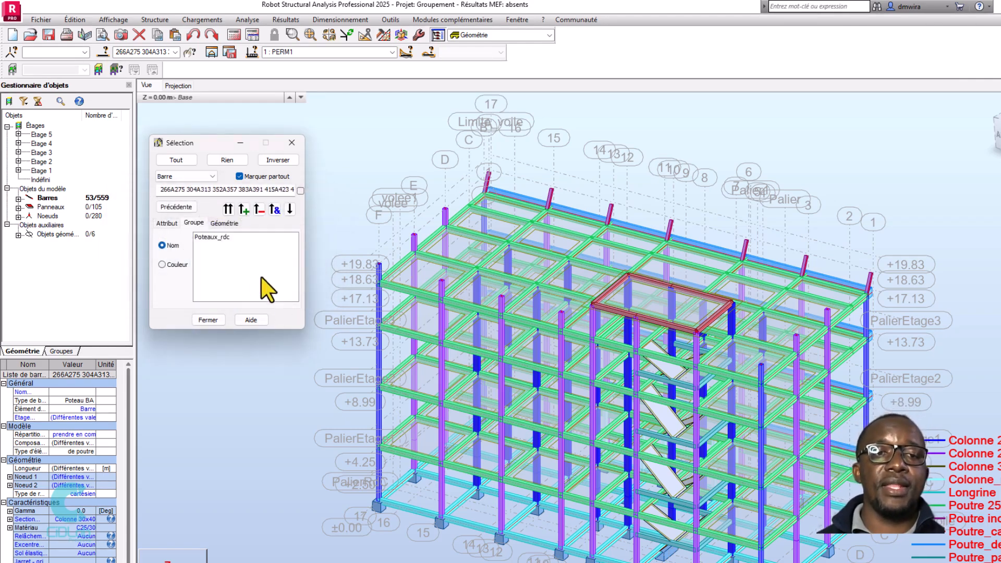
# Close the selection settings, clear the selection in the model and turn the building to see it whole
pyautogui.click(292, 142)
pyautogui.click(292, 222)
pyautogui.scroll(-3, 230, 199)
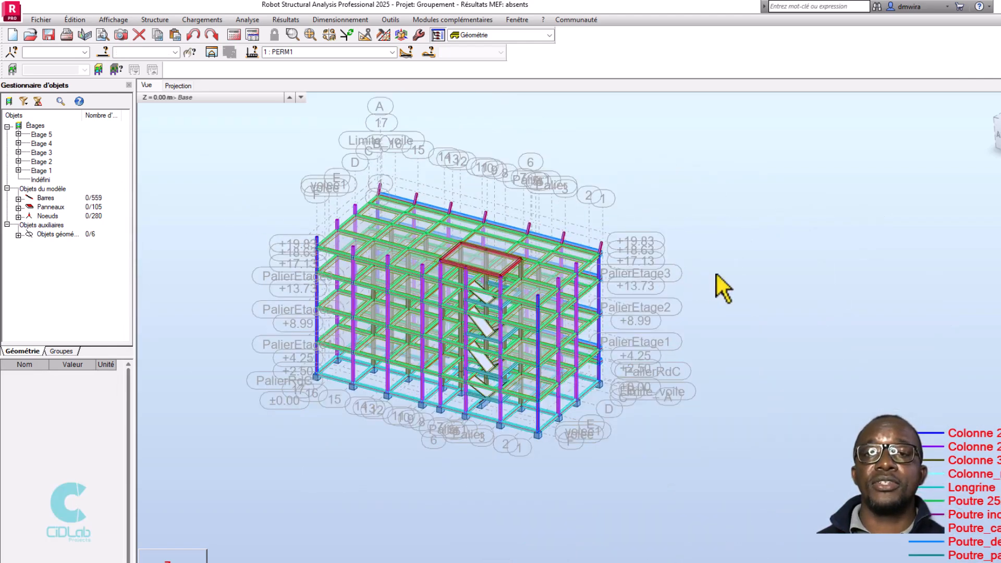
pyautogui.rightClick(717, 225)
pyautogui.click(780, 268)
pyautogui.moveTo(849, 257)
pyautogui.mouseDown()
pyautogui.moveTo(833, 250)
pyautogui.moveTo(861, 257)
pyautogui.mouseUp()
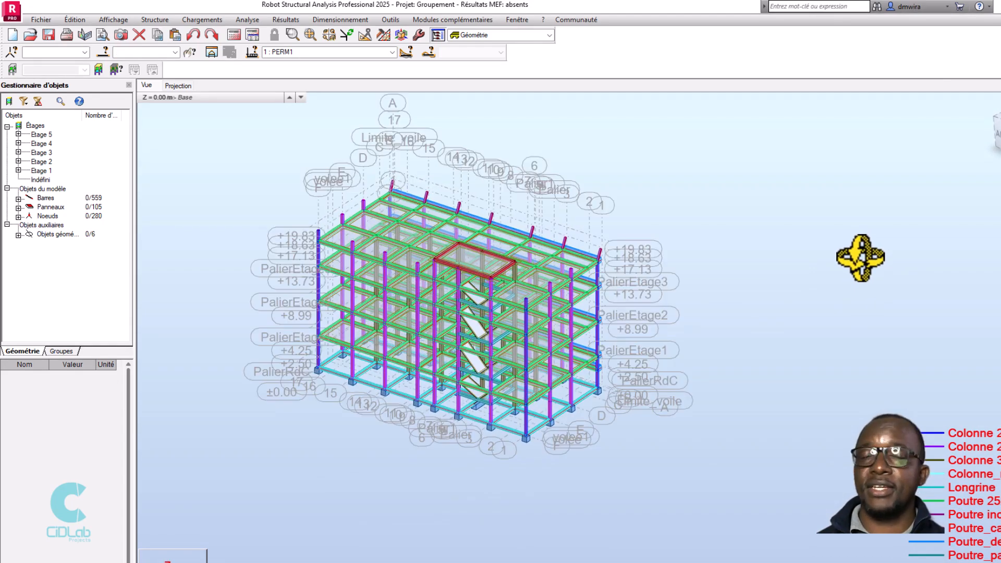
# Recall the Colonnes_centre group and check its columns in the 3D model from several angles
pyautogui.click(175, 52)
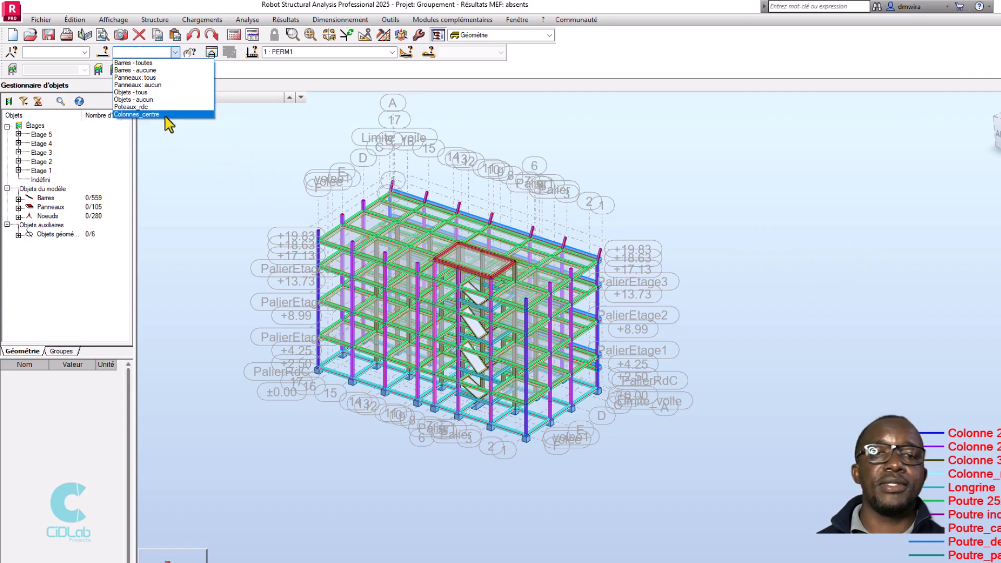
pyautogui.click(164, 115)
pyautogui.moveTo(737, 242); pyautogui.dragTo(760, 277)
pyautogui.scroll(4, 570, 264)
pyautogui.moveTo(566, 267)
pyautogui.mouseDown()
pyautogui.moveTo(548, 284)
pyautogui.moveTo(723, 278)
pyautogui.moveTo(691, 290)
pyautogui.moveTo(713, 311)
pyautogui.moveTo(576, 279)
pyautogui.mouseUp()
pyautogui.scroll(-4, 750, 291)
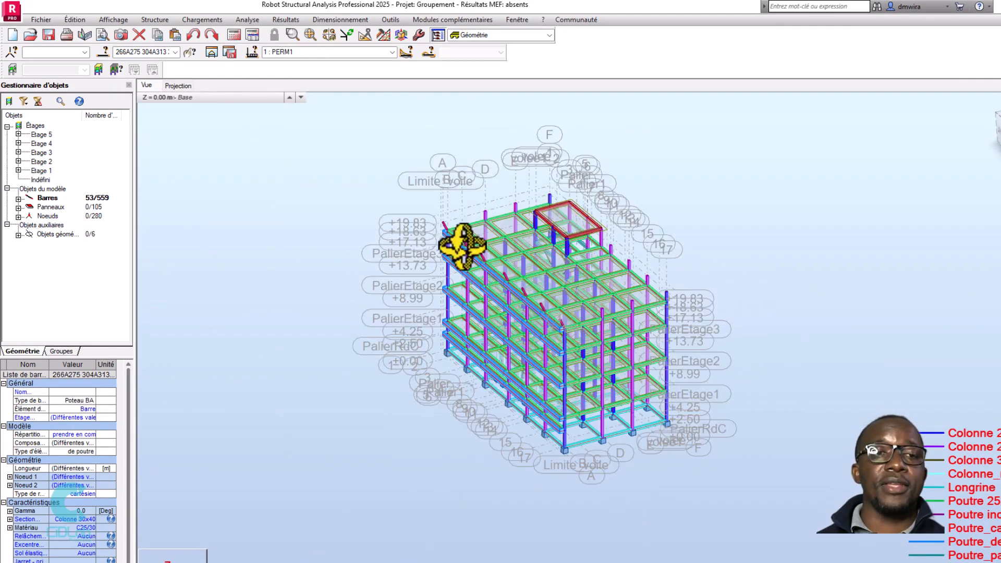
# Switch to the plan projection and deselect all the columns
pyautogui.click(180, 86)
pyautogui.scroll(-1, 370, 274)
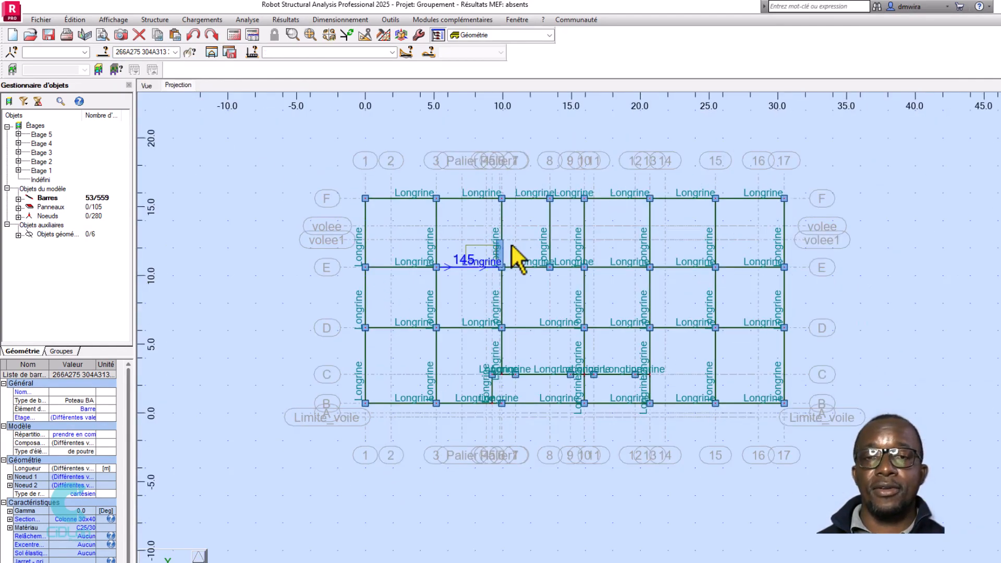
pyautogui.scroll(1, 495, 261)
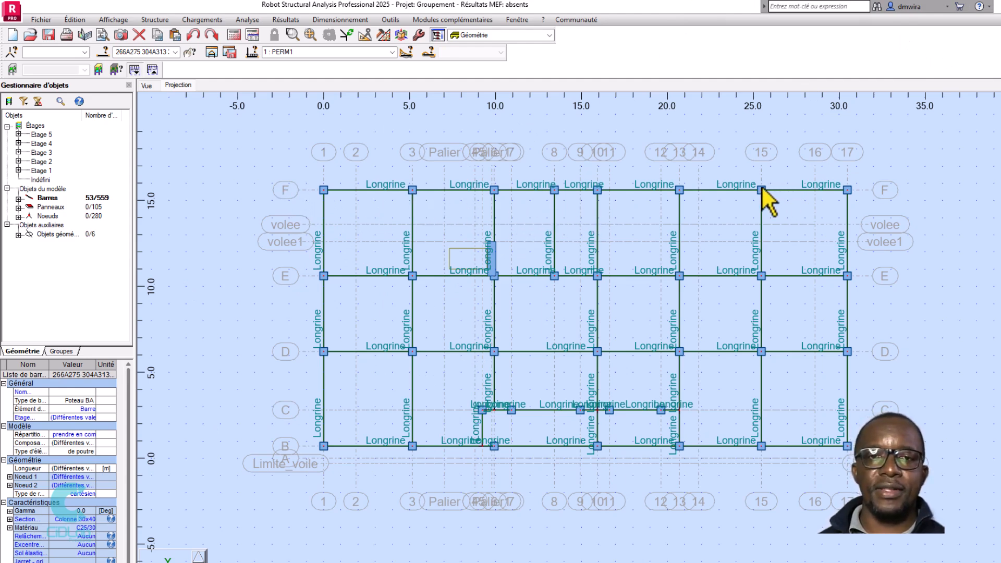
pyautogui.click(103, 52)
pyautogui.click(291, 143)
pyautogui.click(218, 168)
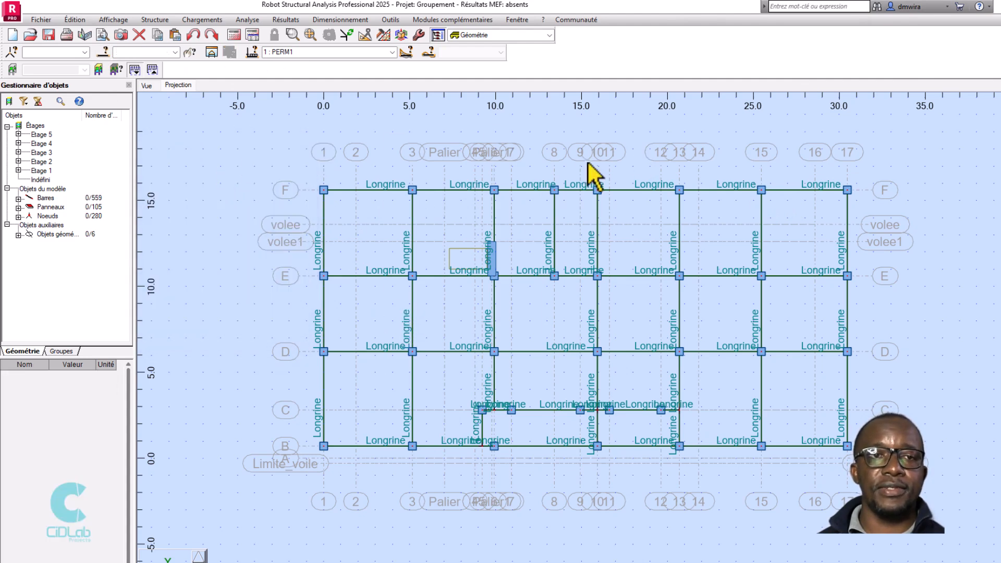
# Start a new geometric bar selection with its X range from construction line 3 (5.16 m) to construction line 15 (25.46 m)
pyautogui.click(104, 53)
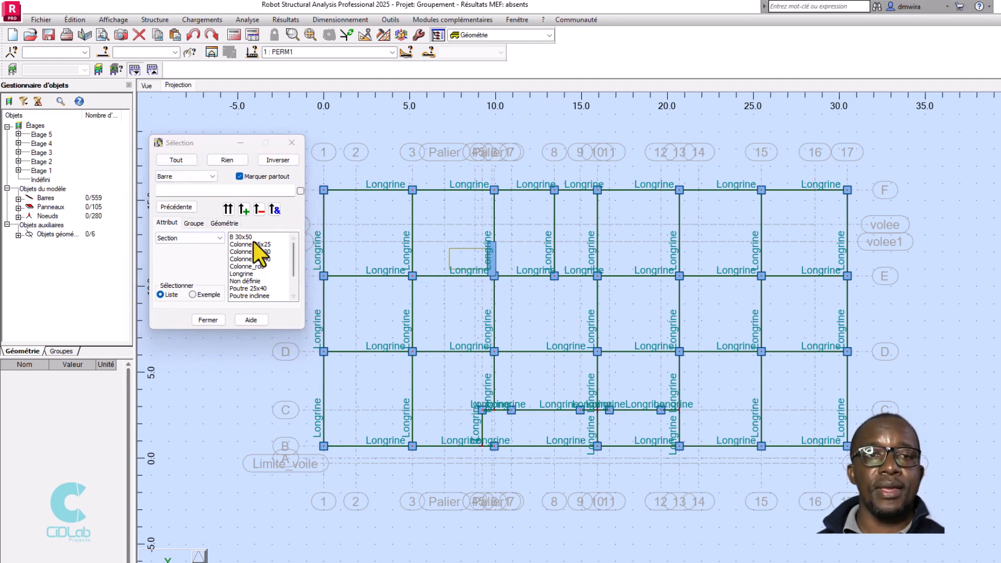
pyautogui.click(224, 223)
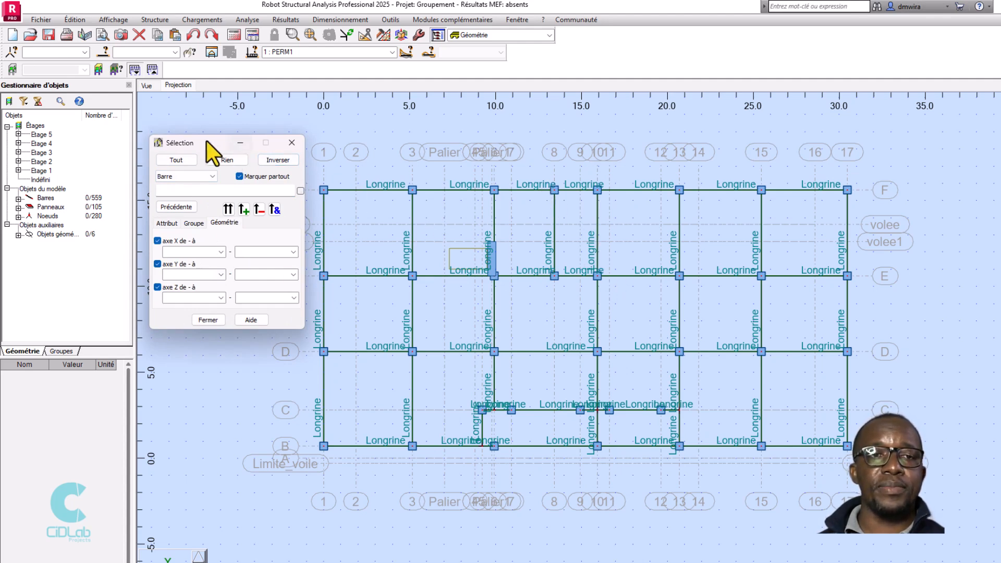
pyautogui.moveTo(206, 141); pyautogui.dragTo(157, 150)
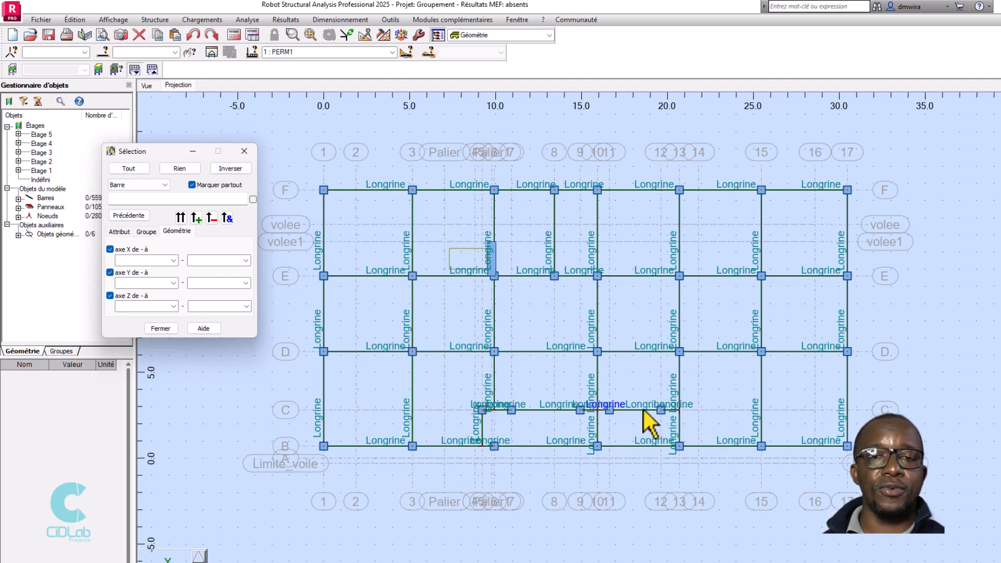
pyautogui.moveTo(145, 156); pyautogui.dragTo(150, 147)
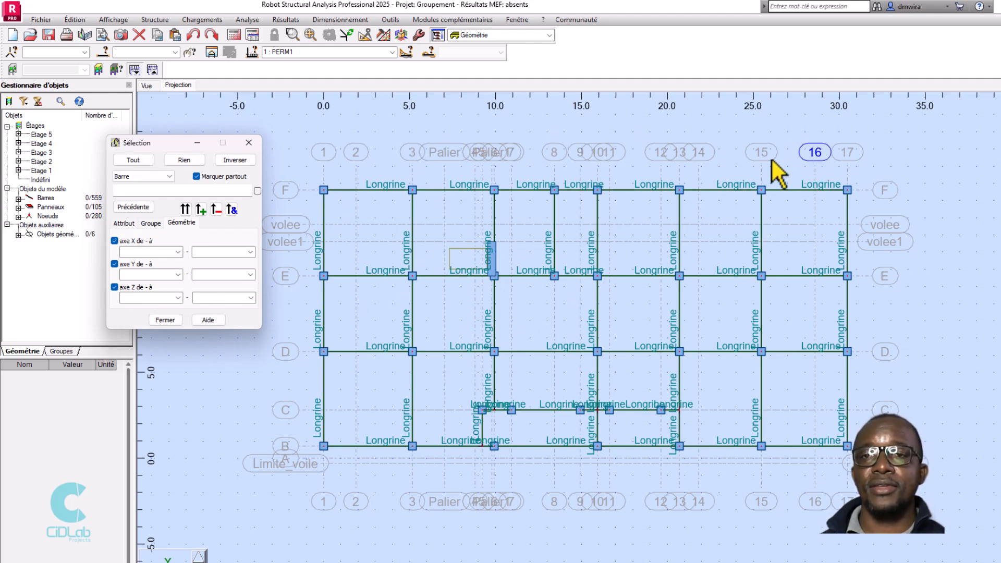
pyautogui.click(180, 253)
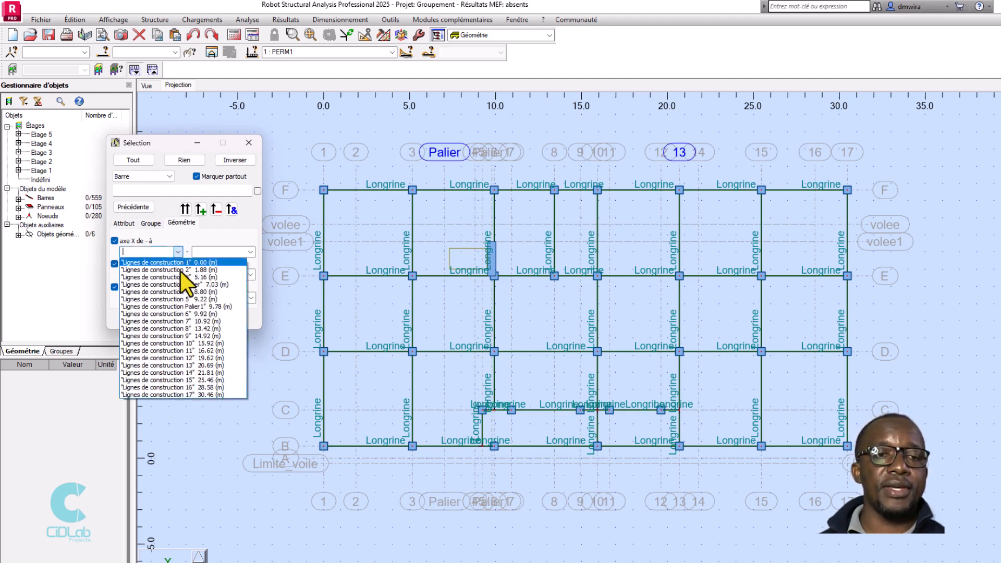
pyautogui.click(199, 279)
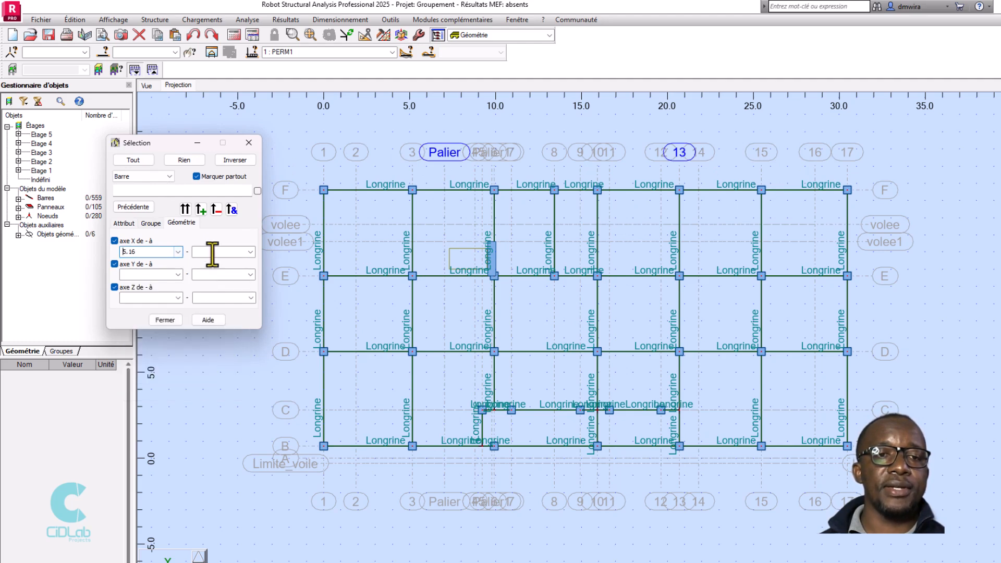
pyautogui.click(250, 253)
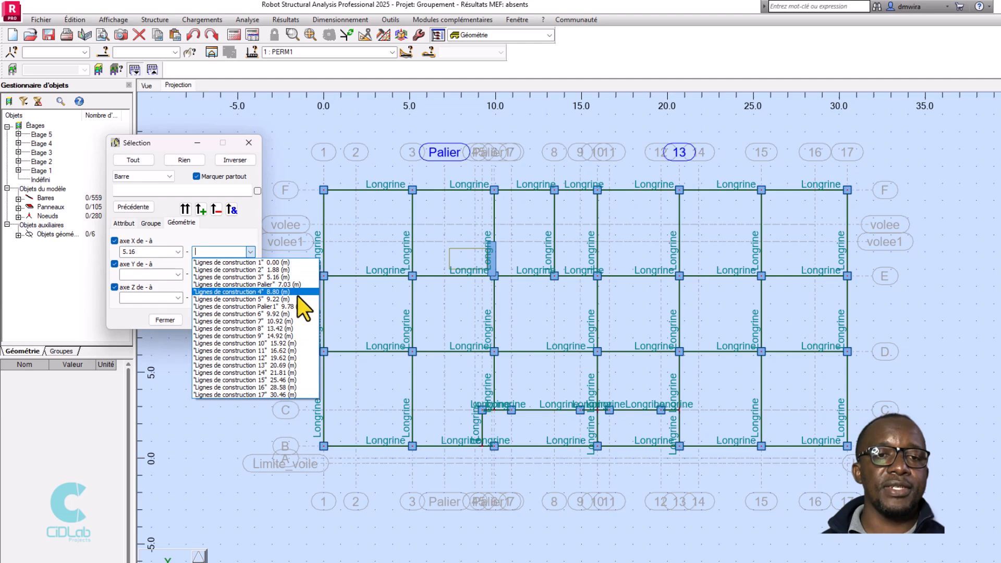
pyautogui.click(286, 380)
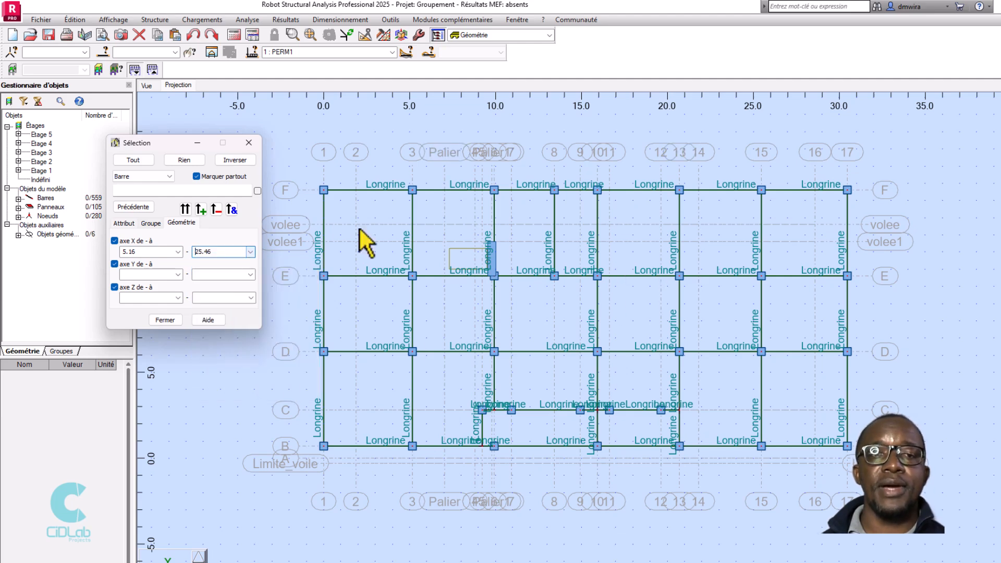
# Set the selection's Y range from line D (6.20 m) to E (10.60 m) and its Z range from 0.00 to 19.83 m
pyautogui.click(177, 275)
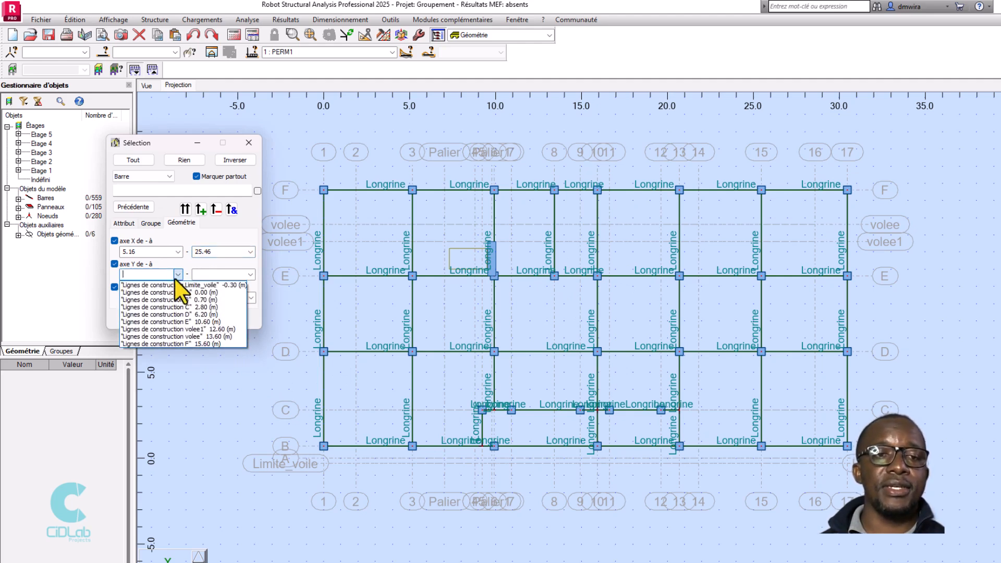
pyautogui.click(190, 314)
pyautogui.click(251, 276)
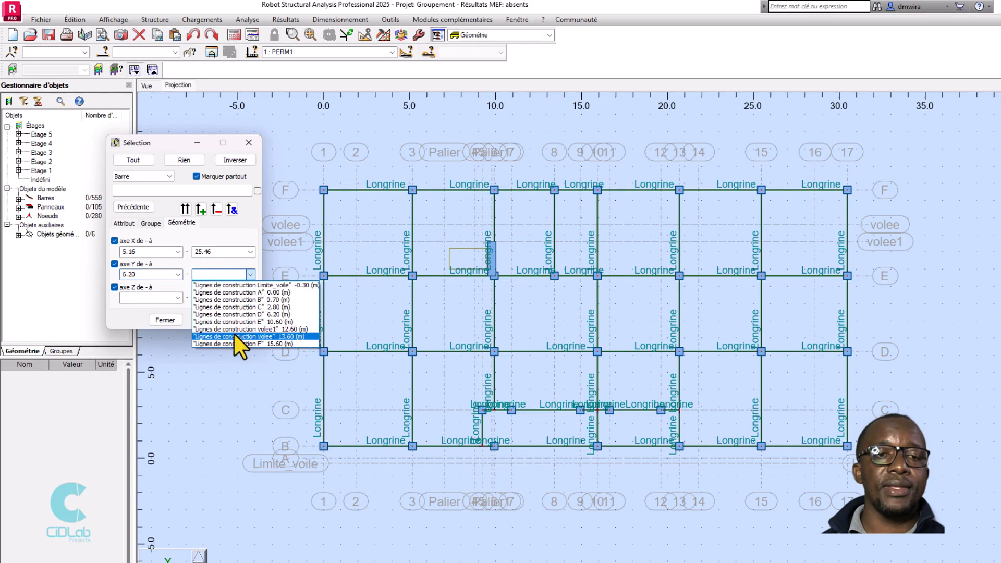
pyautogui.click(242, 322)
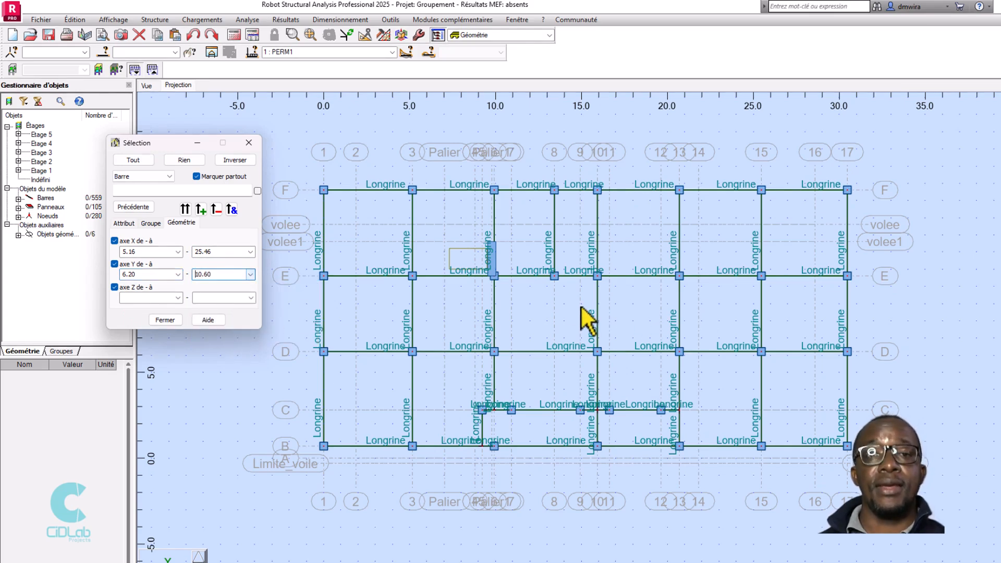
pyautogui.click(178, 298)
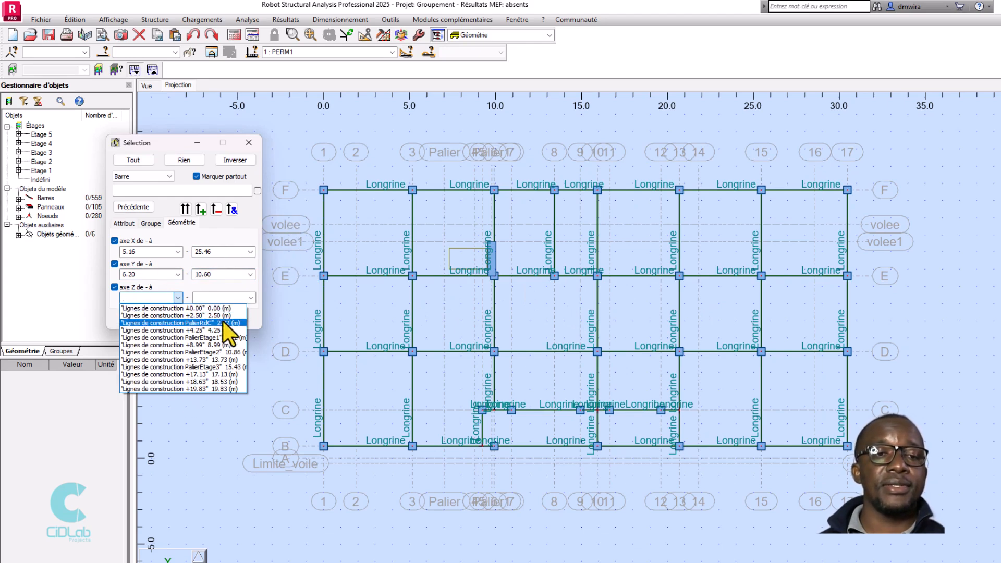
pyautogui.click(224, 309)
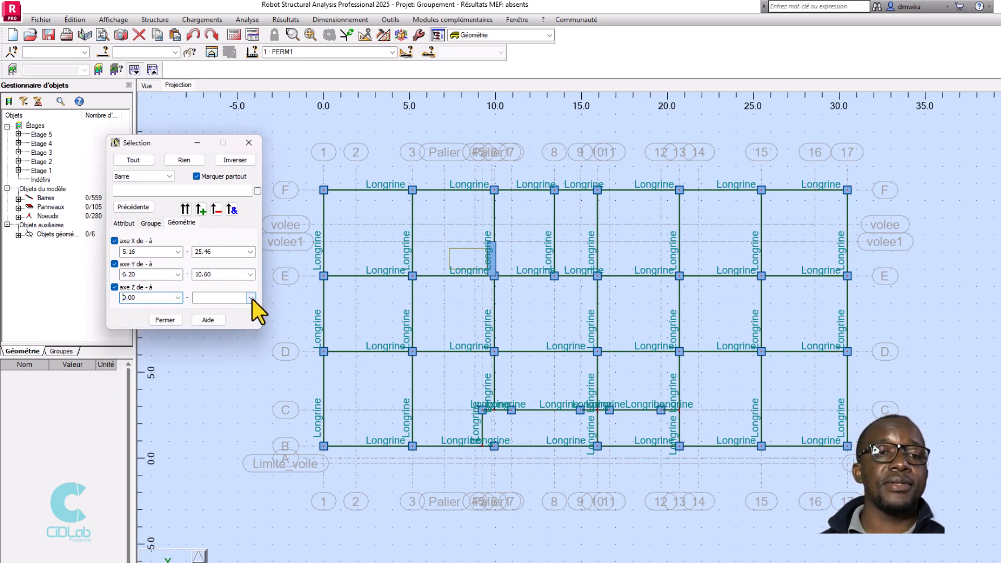
pyautogui.click(251, 298)
pyautogui.click(267, 389)
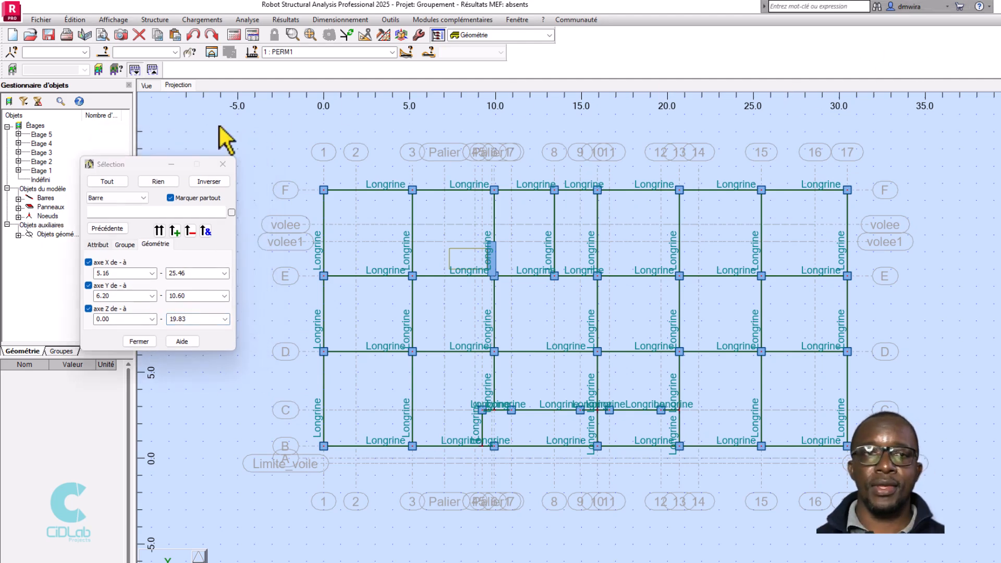
# Switch to the 3D view, select the bars inside the defined X, Y and Z ranges and rotate the building to check them
pyautogui.click(151, 86)
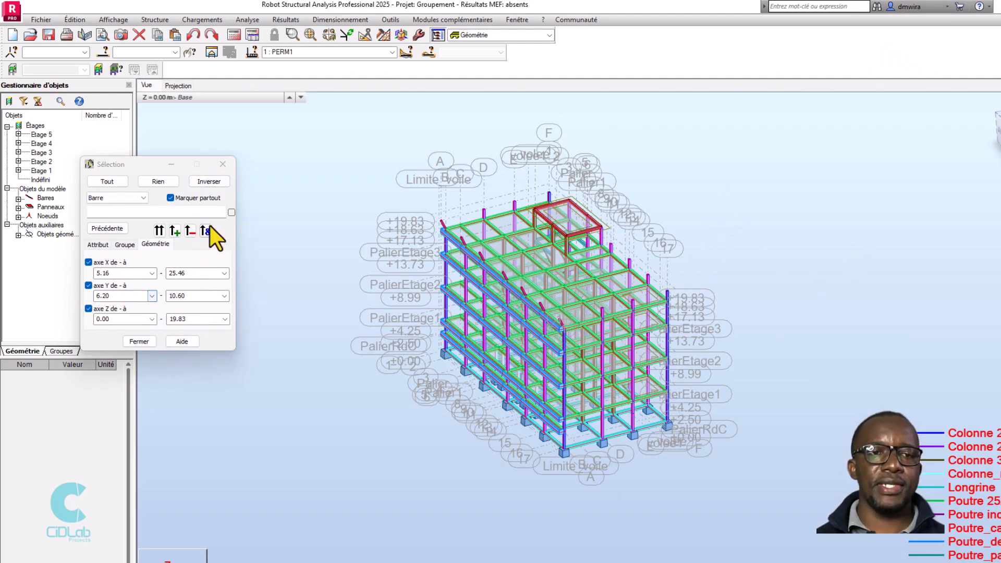
pyautogui.click(158, 232)
pyautogui.rightClick(810, 209)
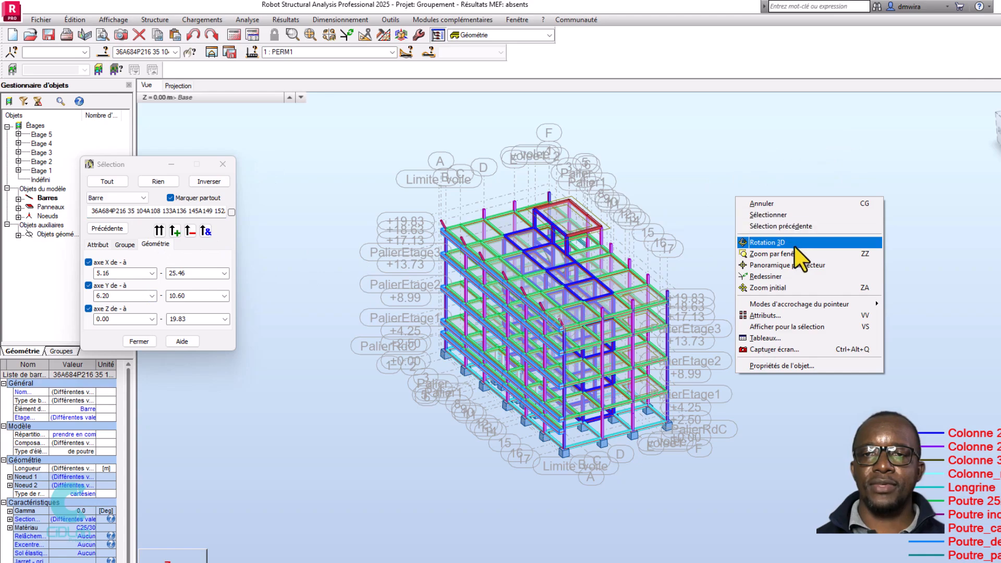
pyautogui.click(794, 244)
pyautogui.moveTo(793, 250); pyautogui.dragTo(527, 238)
pyautogui.moveTo(127, 168); pyautogui.dragTo(183, 174)
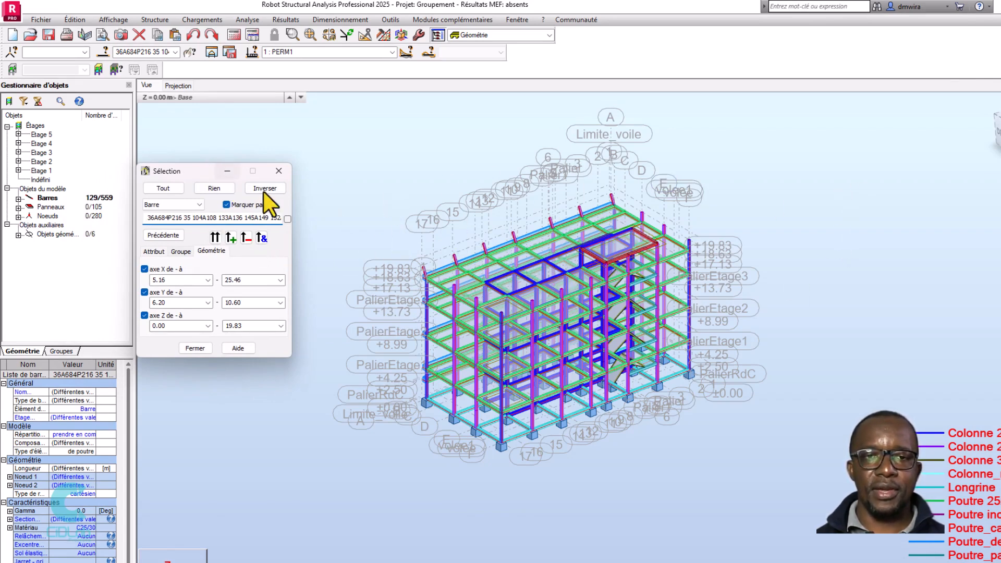
pyautogui.moveTo(202, 172); pyautogui.dragTo(190, 171)
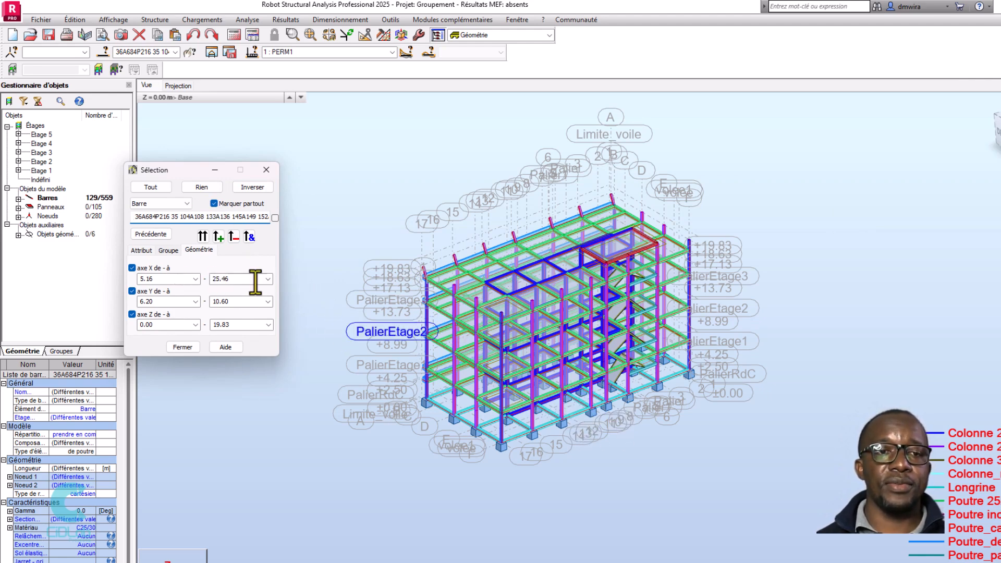
# Widen the Y range to lines B (0.70 m) through F (15.60 m), replace the bar selection with it and inspect it in 3D
pyautogui.click(198, 305)
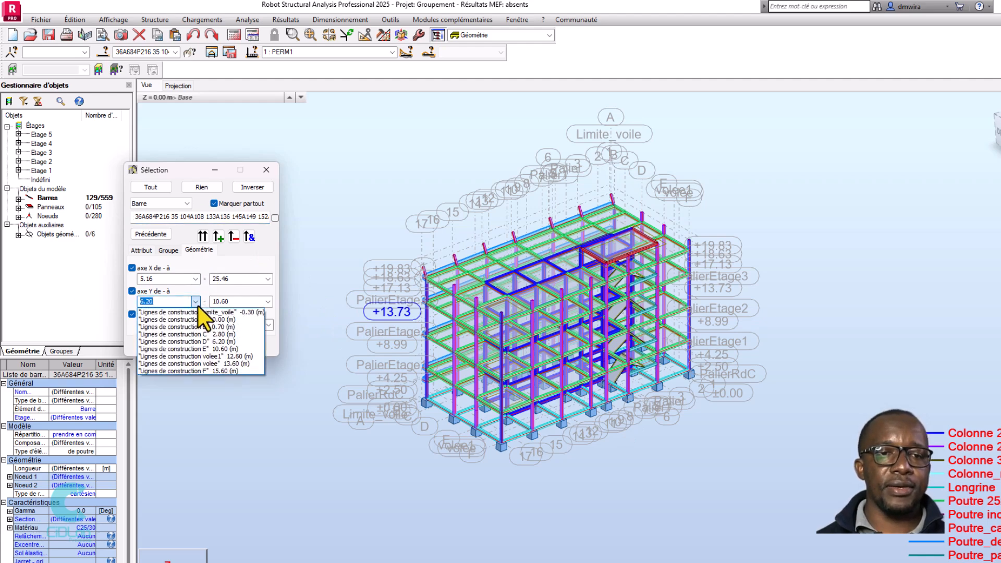
pyautogui.click(251, 326)
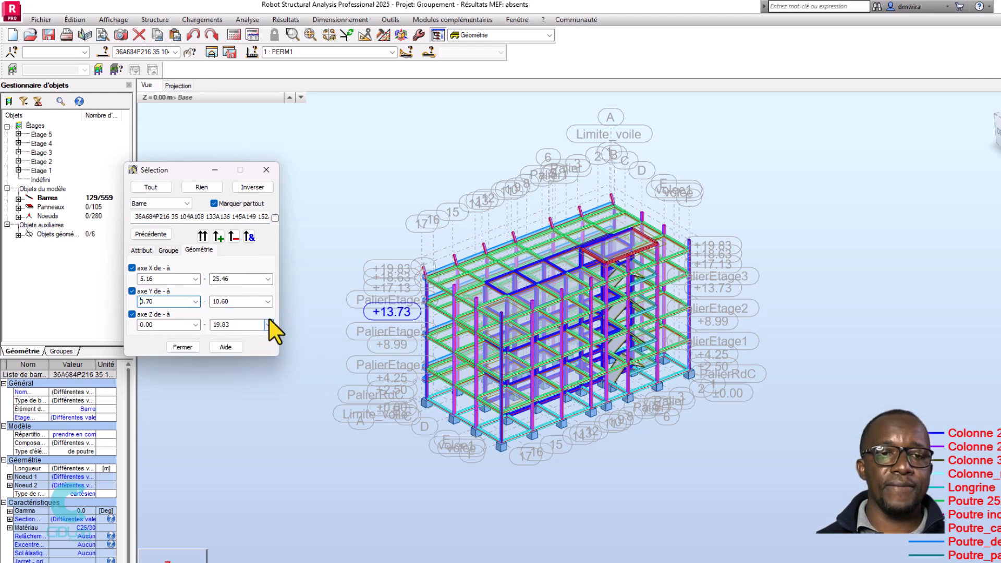
pyautogui.click(268, 302)
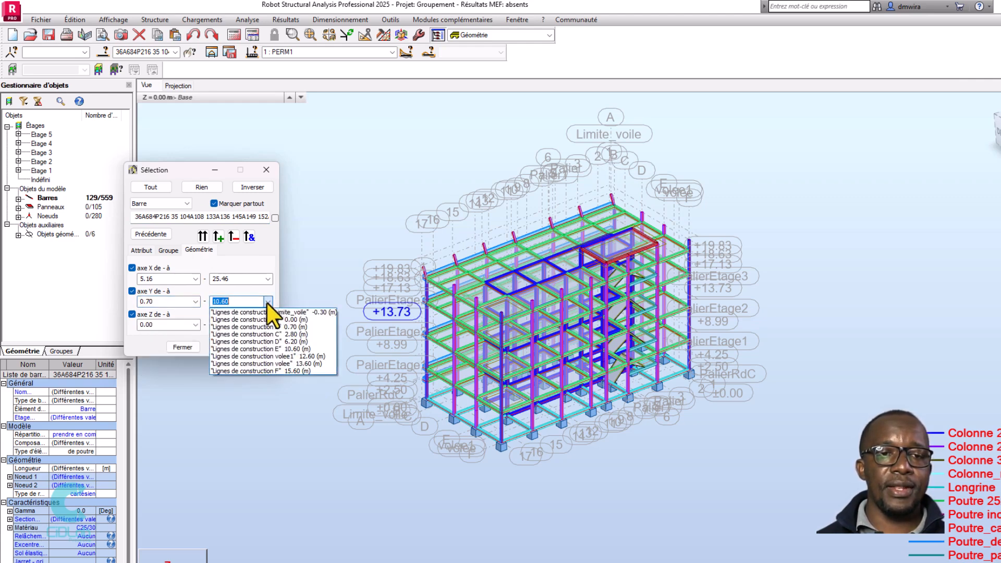
pyautogui.click(302, 371)
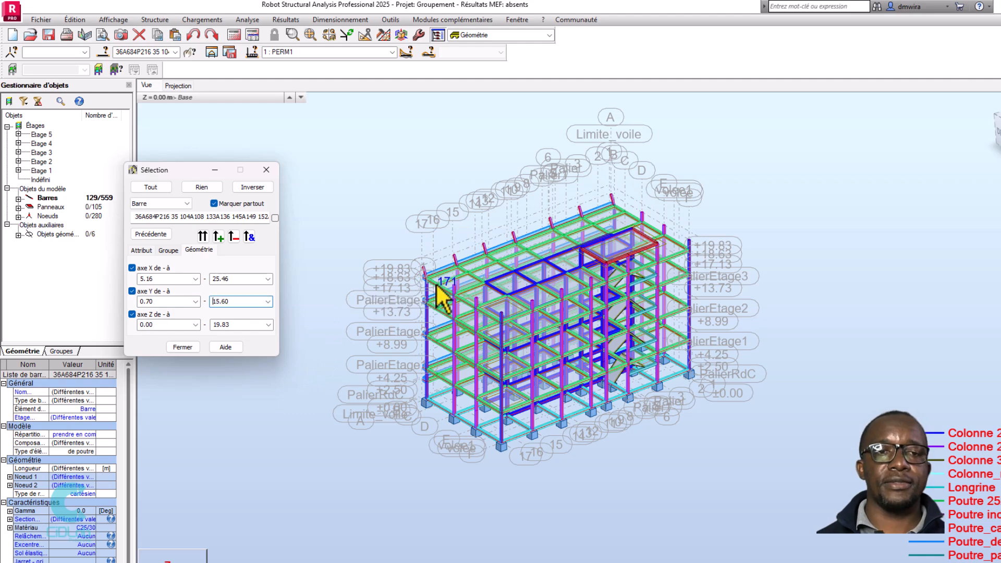
pyautogui.click(204, 237)
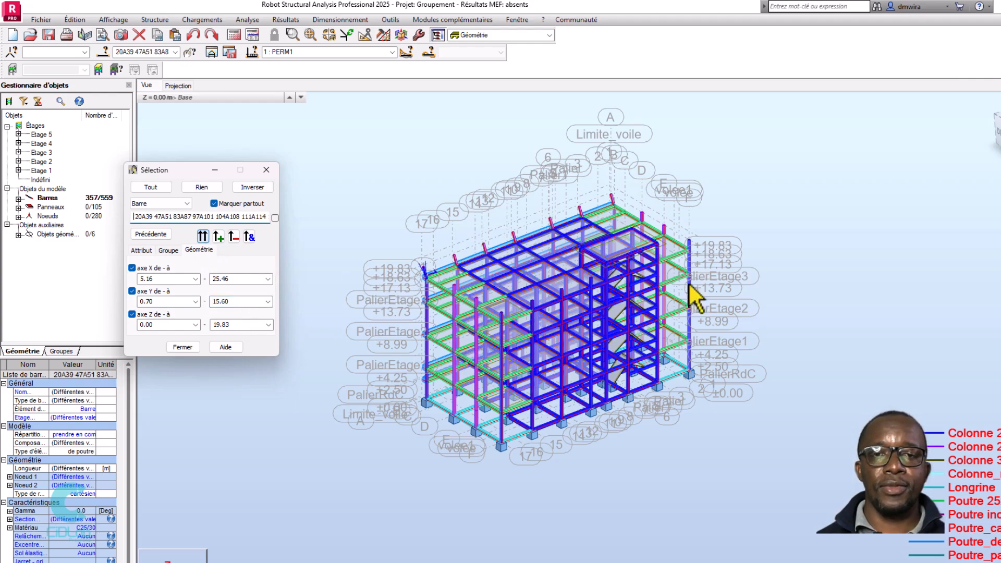
pyautogui.rightClick(822, 243)
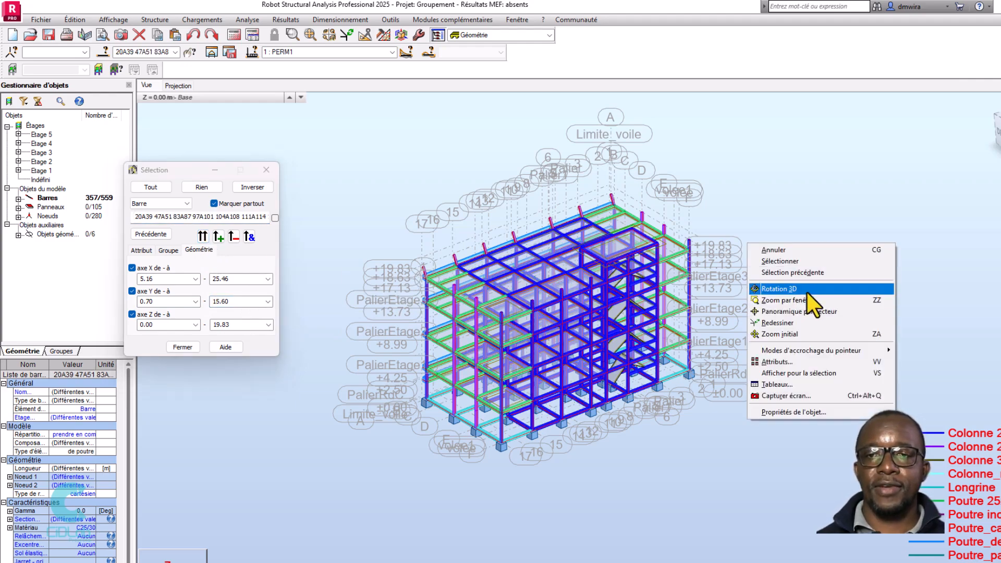
pyautogui.click(807, 291)
pyautogui.moveTo(764, 329); pyautogui.dragTo(800, 331)
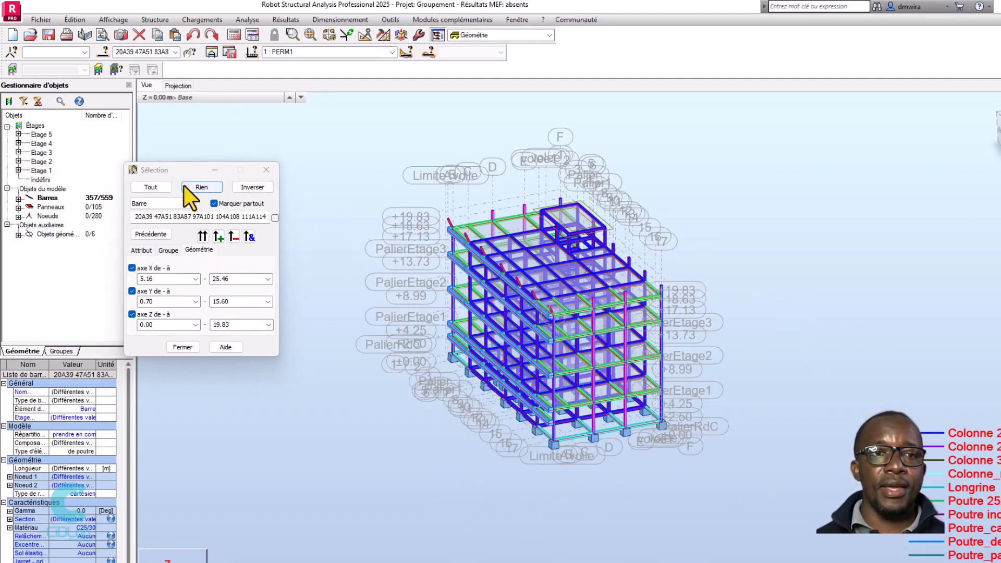
pyautogui.moveTo(170, 179); pyautogui.dragTo(192, 152)
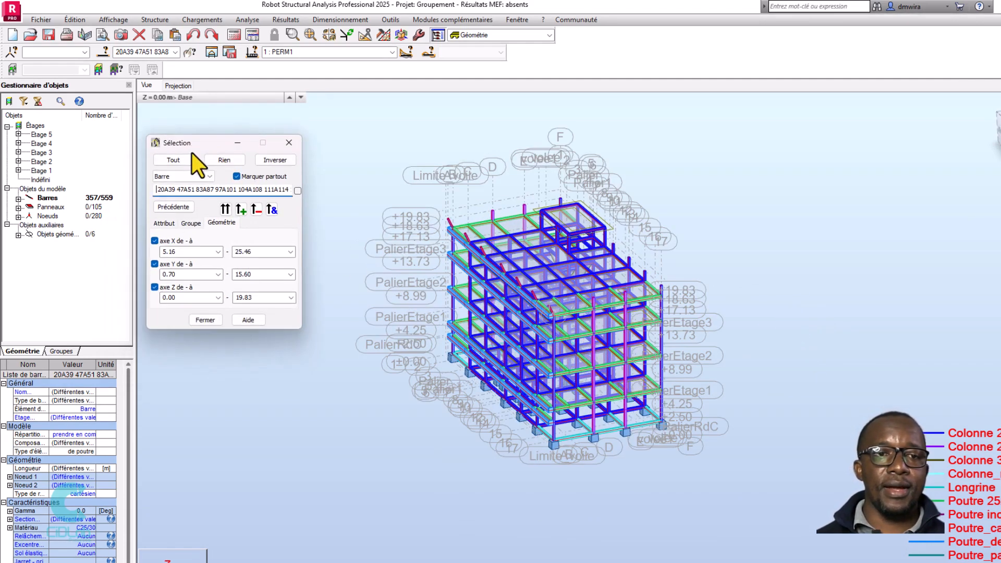
# Subtract the Colonnes_centre and Poteaux_rdc groups one after the other from the current bar selection
pyautogui.click(193, 224)
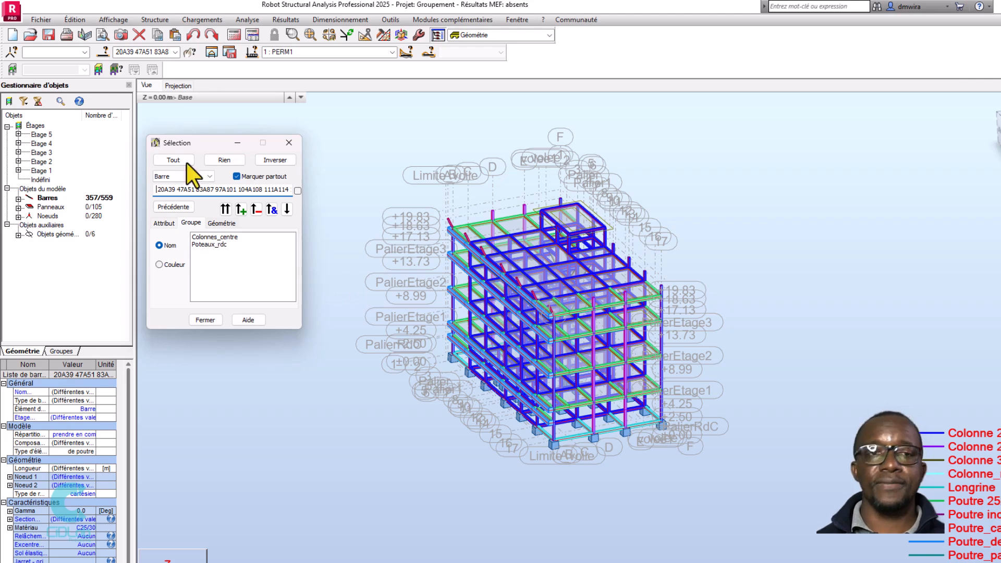
pyautogui.click(228, 237)
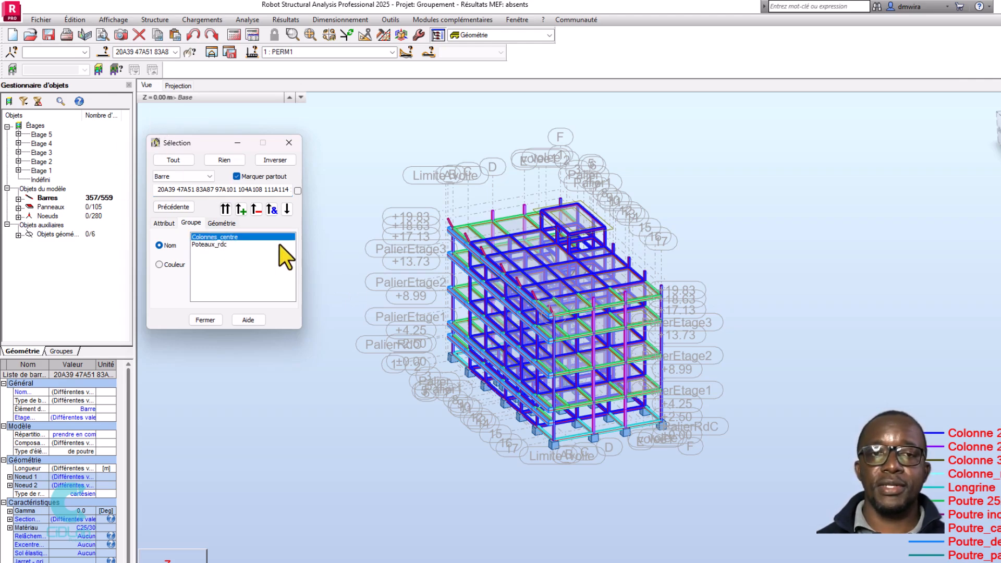
pyautogui.click(256, 210)
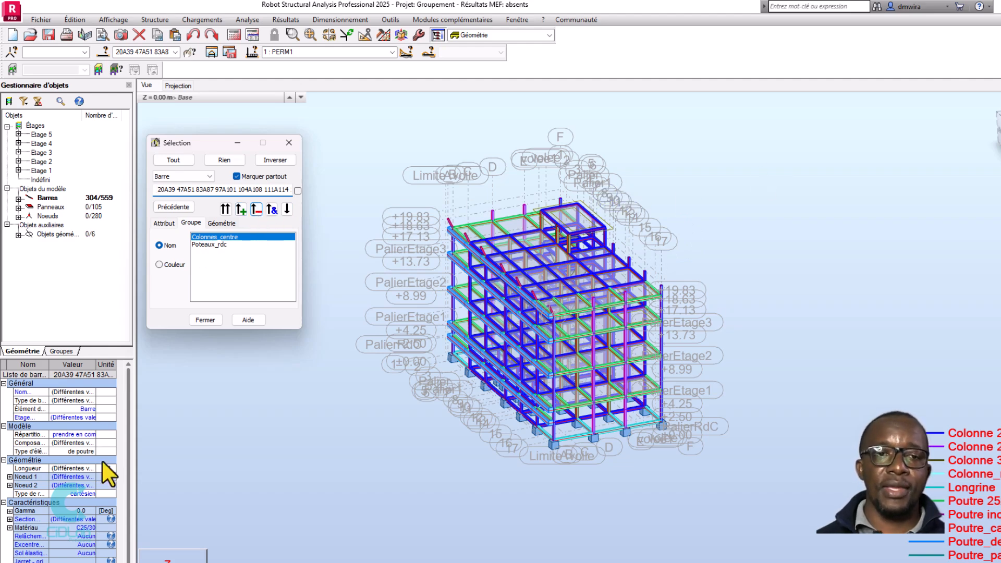
pyautogui.click(858, 235)
pyautogui.rightClick(858, 236)
pyautogui.click(850, 286)
pyautogui.moveTo(844, 286)
pyautogui.mouseDown()
pyautogui.moveTo(743, 288)
pyautogui.moveTo(762, 306)
pyautogui.moveTo(787, 282)
pyautogui.moveTo(840, 296)
pyautogui.moveTo(831, 291)
pyautogui.mouseUp()
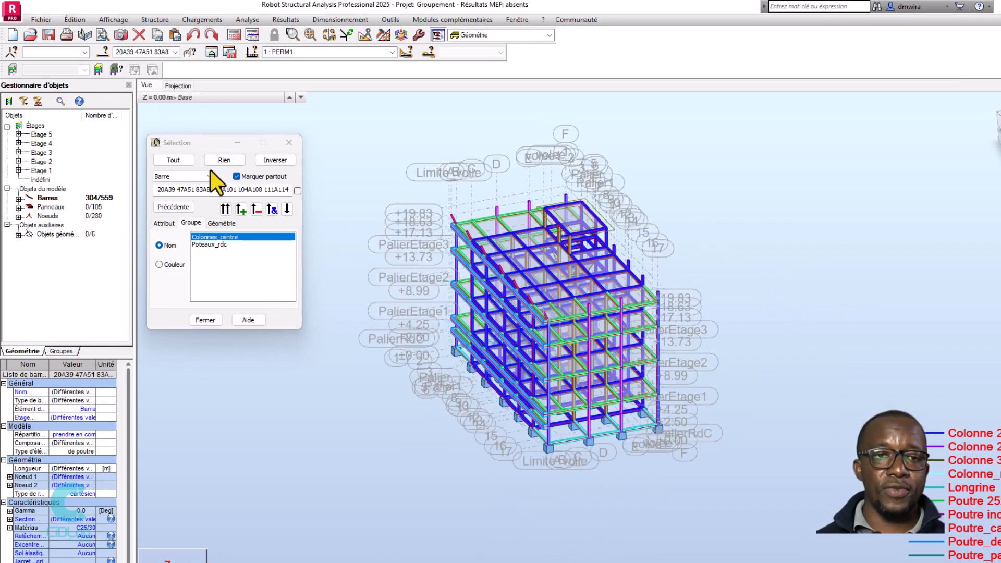
pyautogui.click(211, 245)
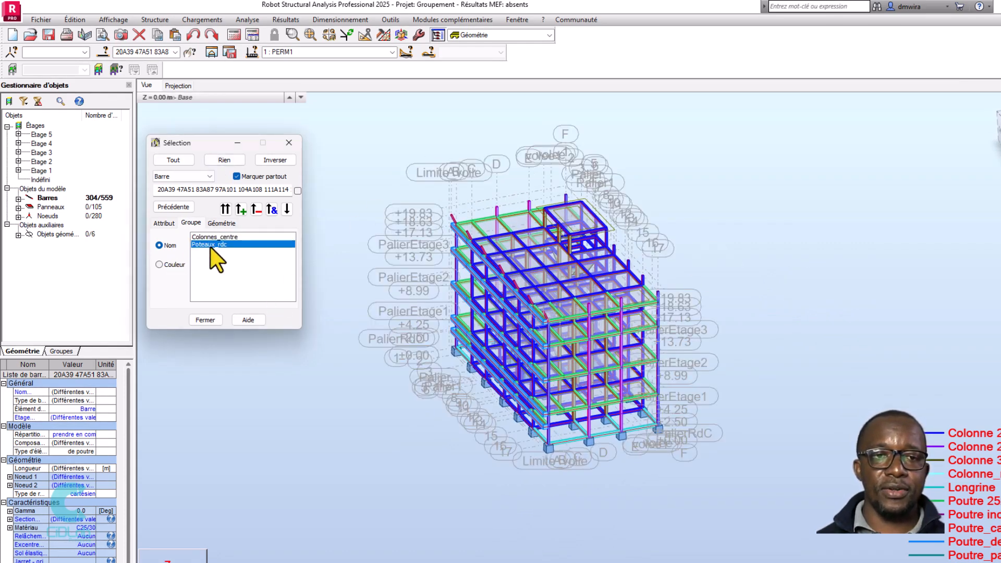
pyautogui.click(254, 209)
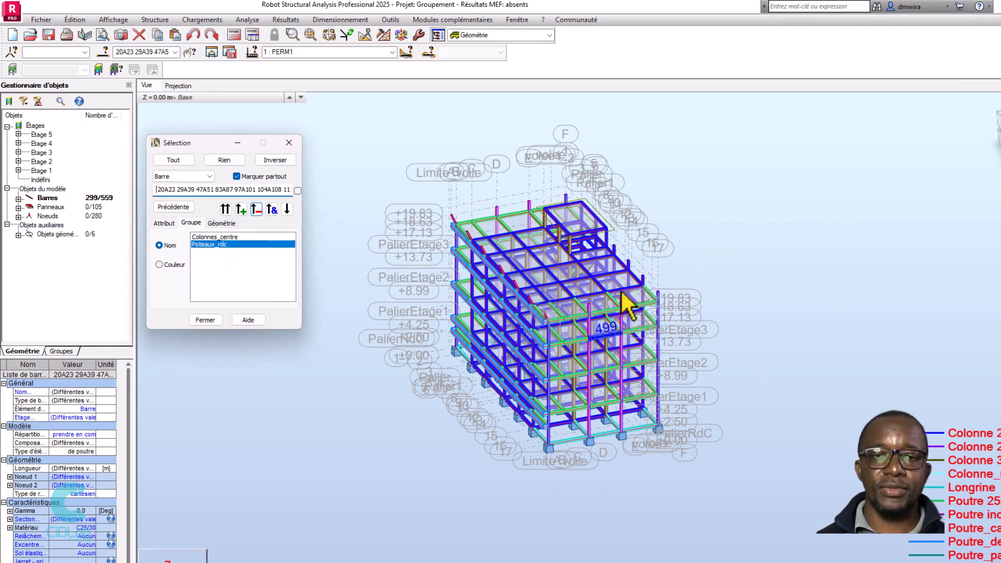
# Try to intersect the bar selection with the Colonne 25x25 section and turn the model to check the result
pyautogui.click(166, 224)
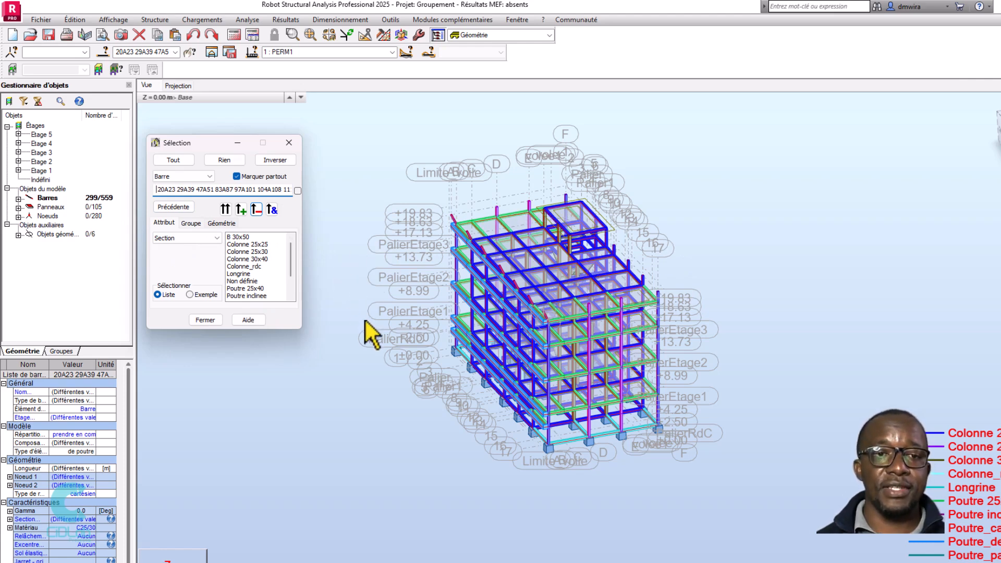
pyautogui.click(237, 246)
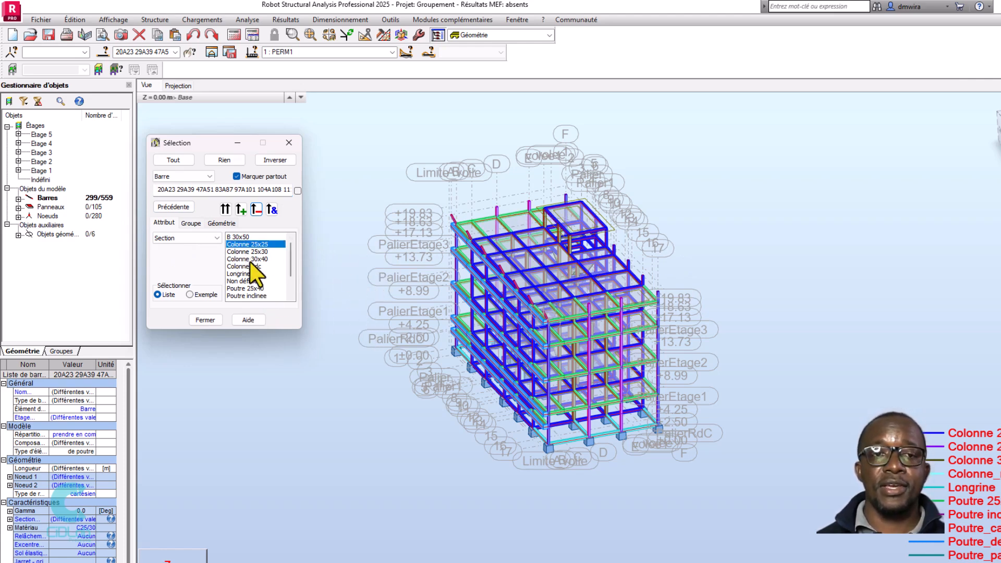
pyautogui.click(271, 209)
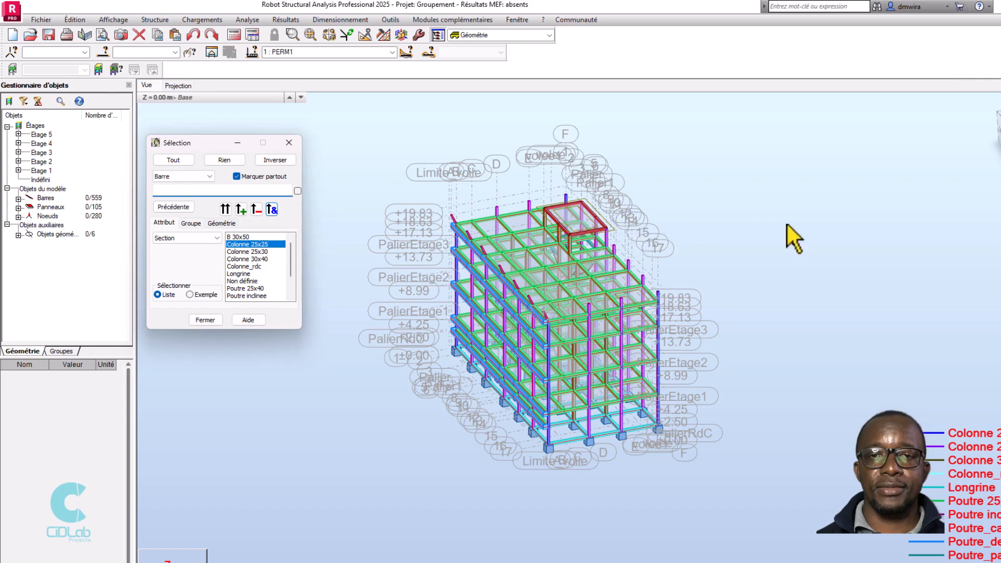
pyautogui.rightClick(774, 207)
pyautogui.click(766, 254)
pyautogui.moveTo(776, 250); pyautogui.dragTo(402, 242)
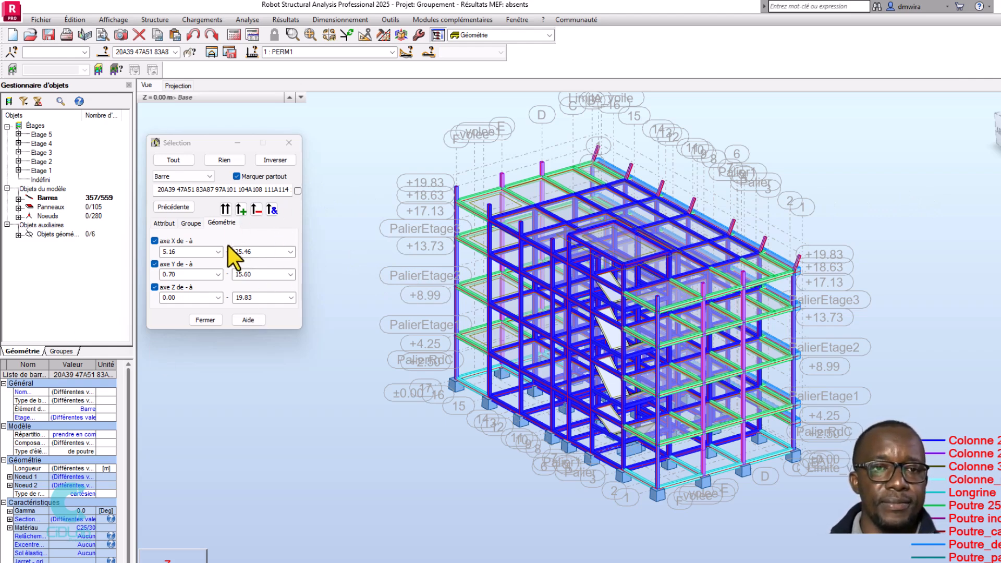
# Subtract Colonnes_centre and Poteaux_rdc together from the geometric bar selection and view the remaining bars from another angle
pyautogui.click(191, 226)
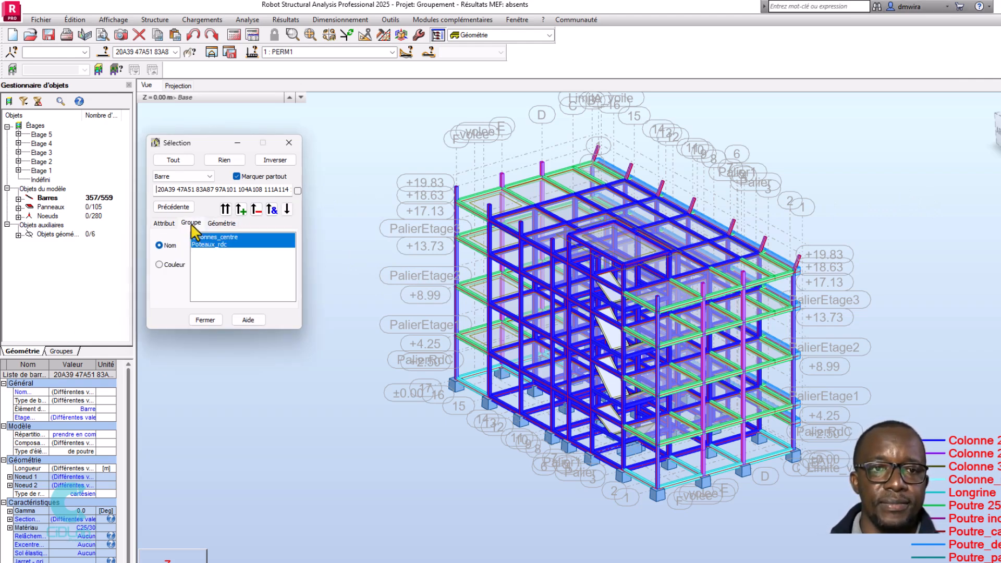
pyautogui.click(227, 271)
pyautogui.click(227, 238)
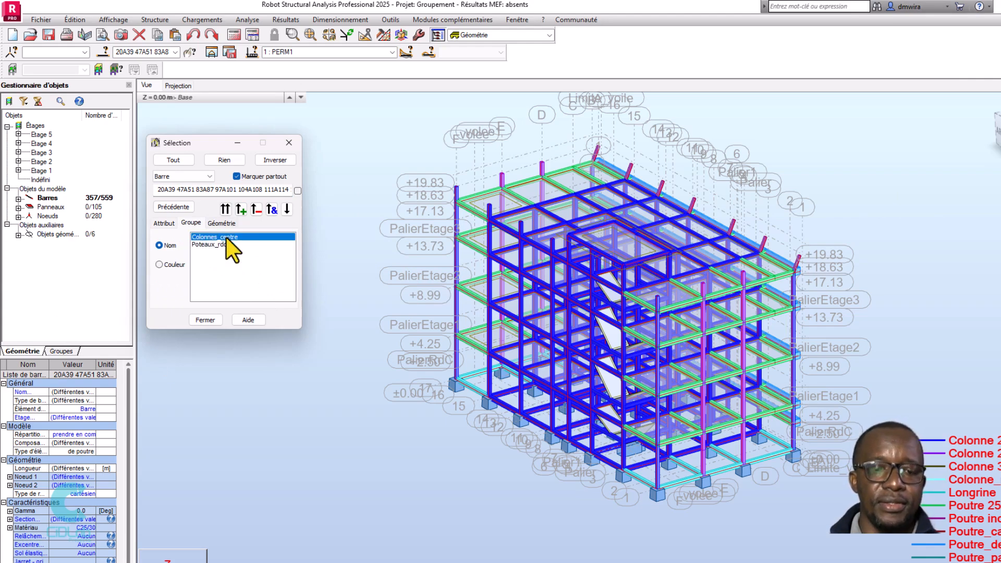
pyautogui.keyDown('ctrl'); pyautogui.click(229, 244); pyautogui.keyUp('ctrl')
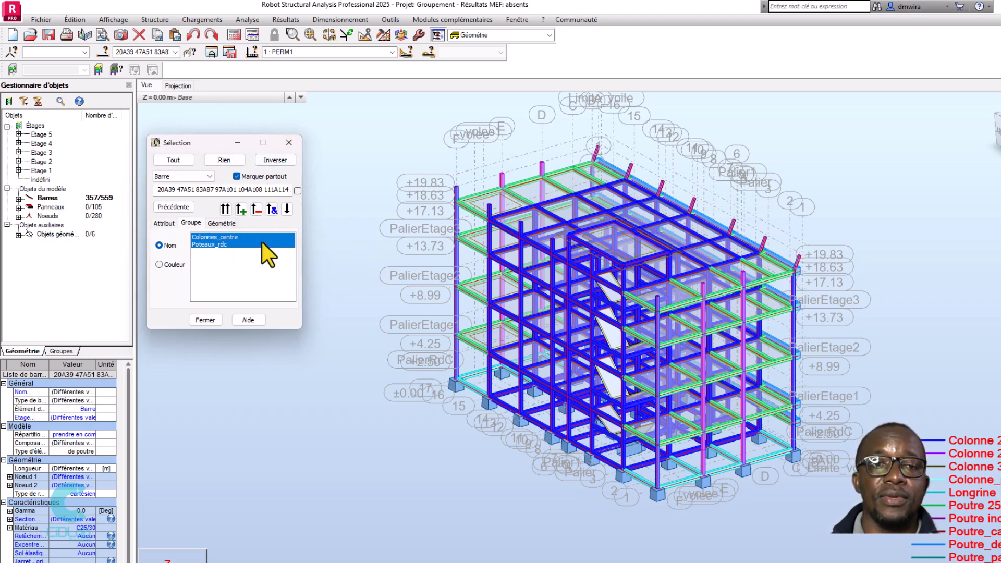
pyautogui.click(256, 210)
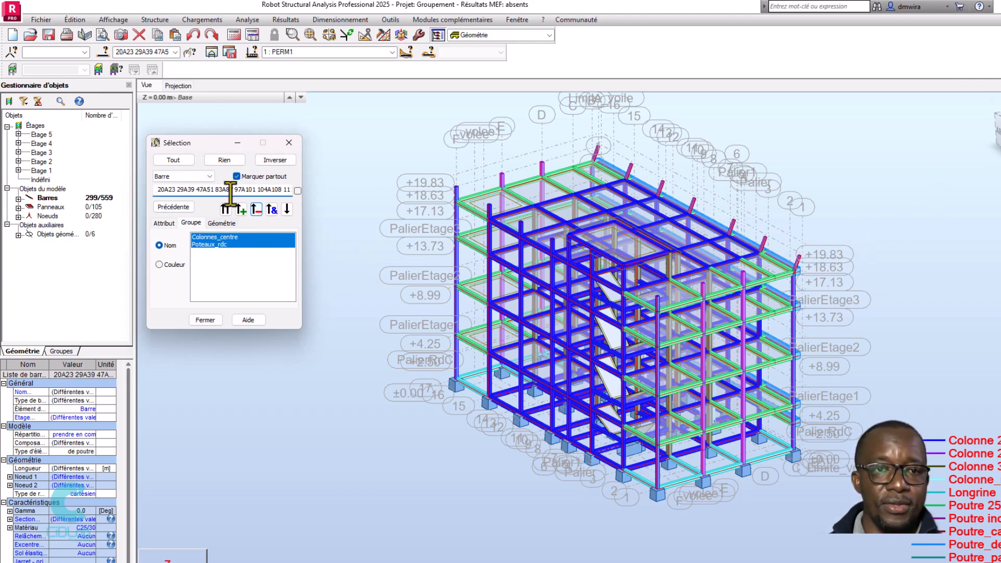
pyautogui.rightClick(869, 156)
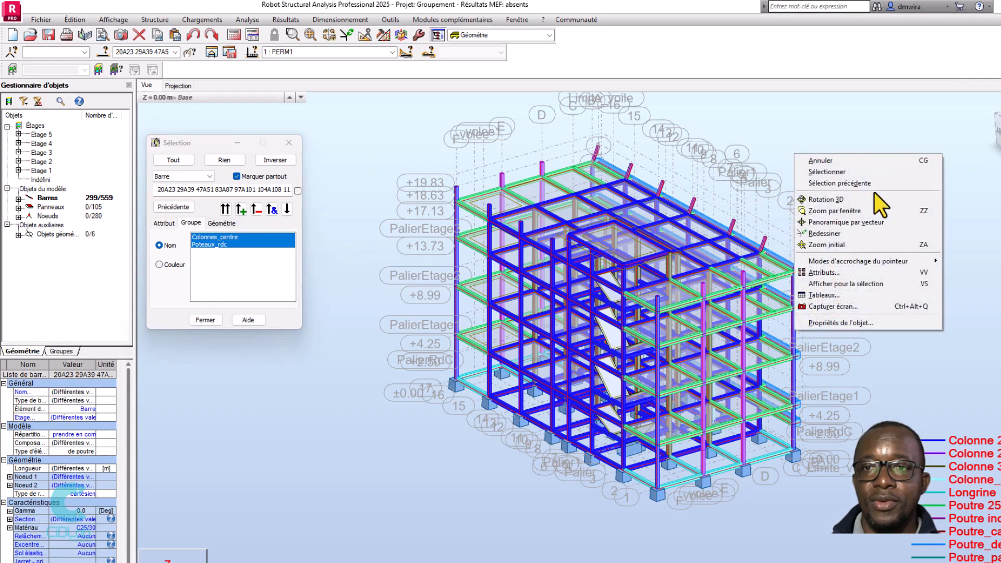
pyautogui.click(875, 201)
pyautogui.moveTo(835, 219); pyautogui.dragTo(900, 246)
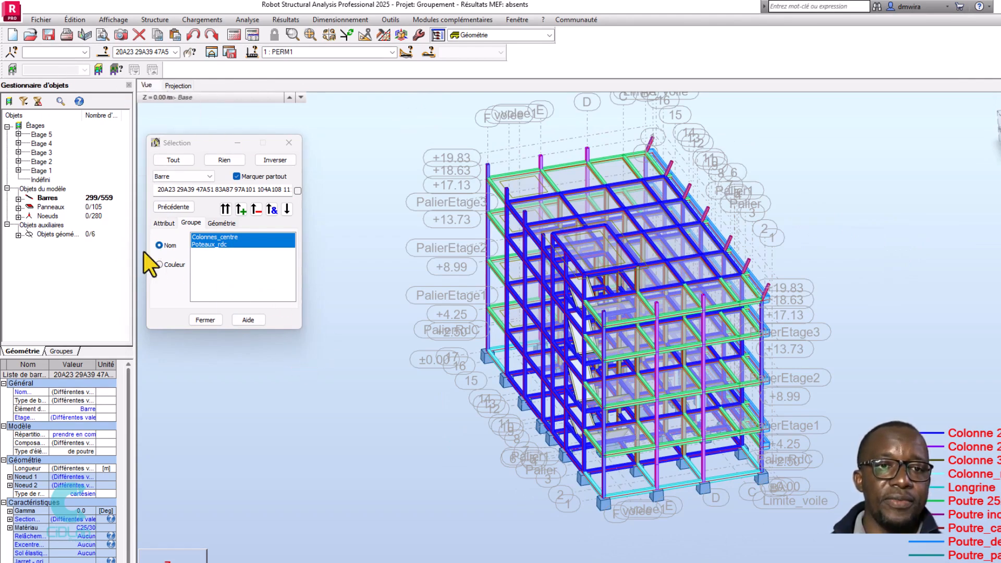
# Intersect the current bar selection with the Colonne 25x30 section and view the selected columns in 3D
pyautogui.click(163, 222)
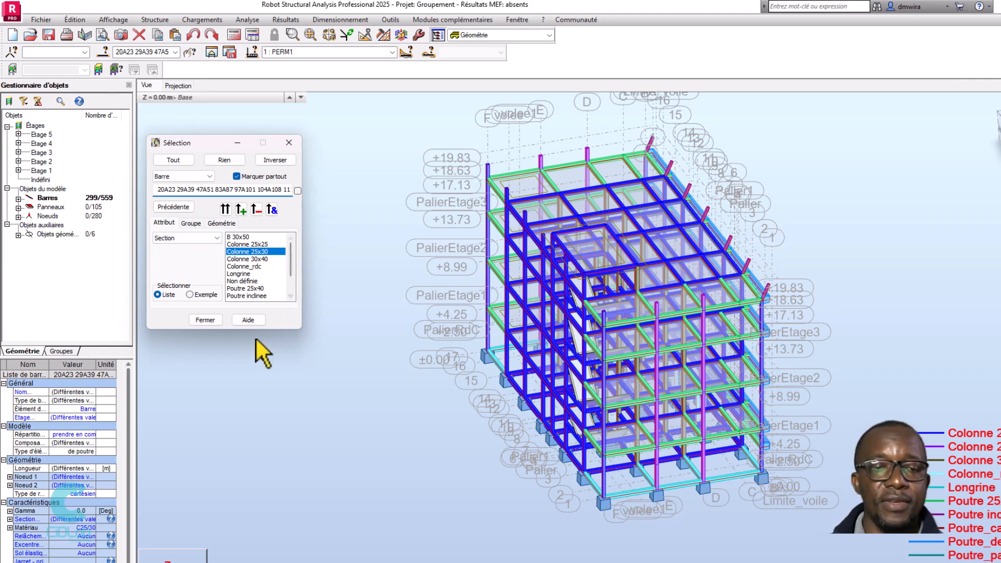
pyautogui.click(260, 244)
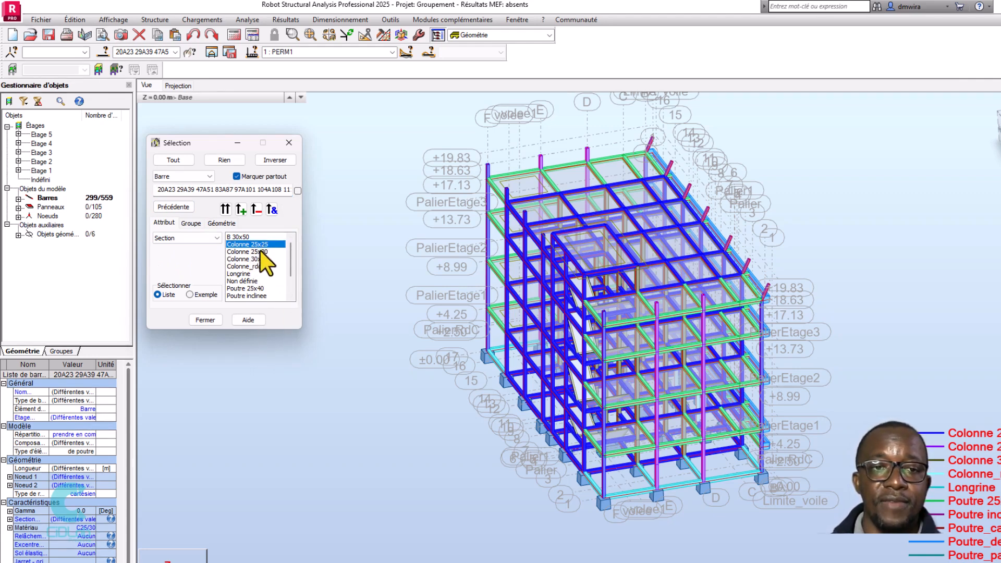
pyautogui.click(271, 210)
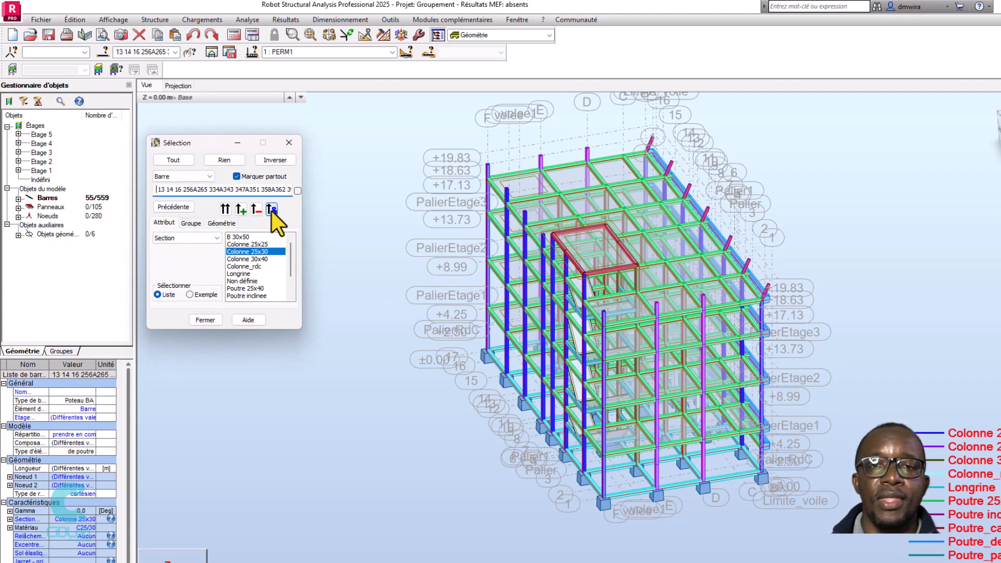
pyautogui.rightClick(901, 174)
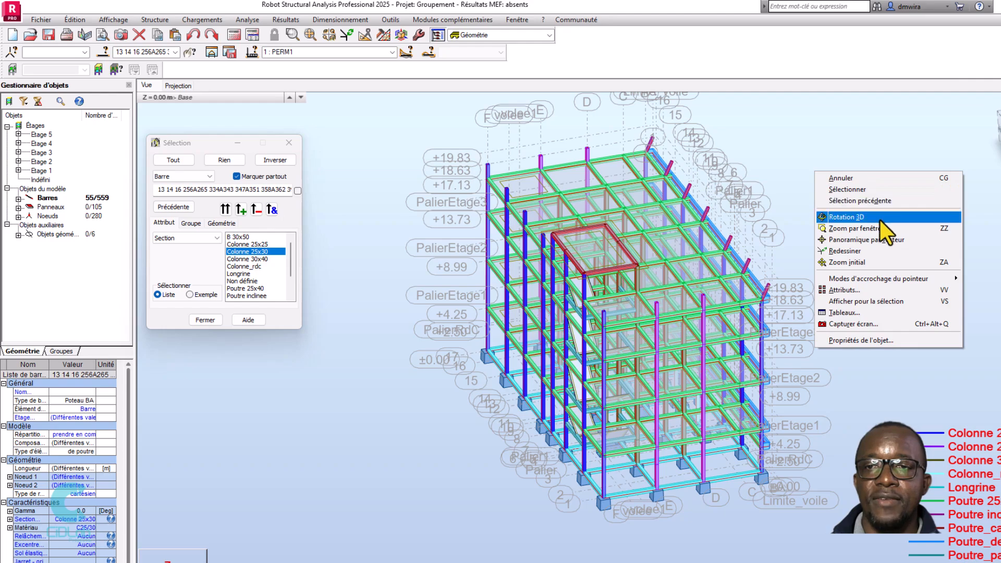
pyautogui.click(881, 220)
pyautogui.moveTo(887, 235); pyautogui.dragTo(886, 255)
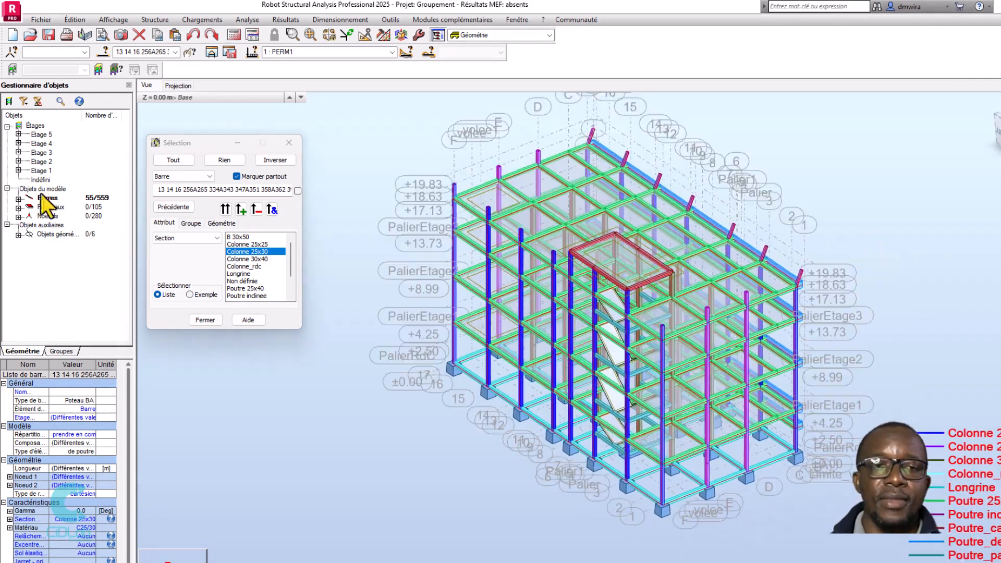
# Save the current bar selection as a group named Colonne_rive_long, clear the selection and close the selection dialog
pyautogui.click(194, 224)
pyautogui.click(286, 209)
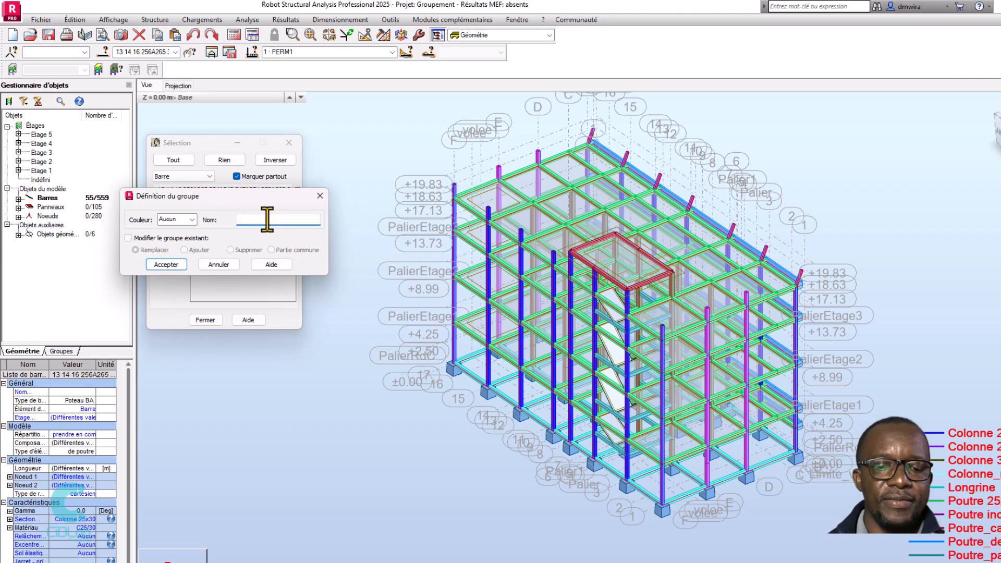
pyautogui.write('Colo')
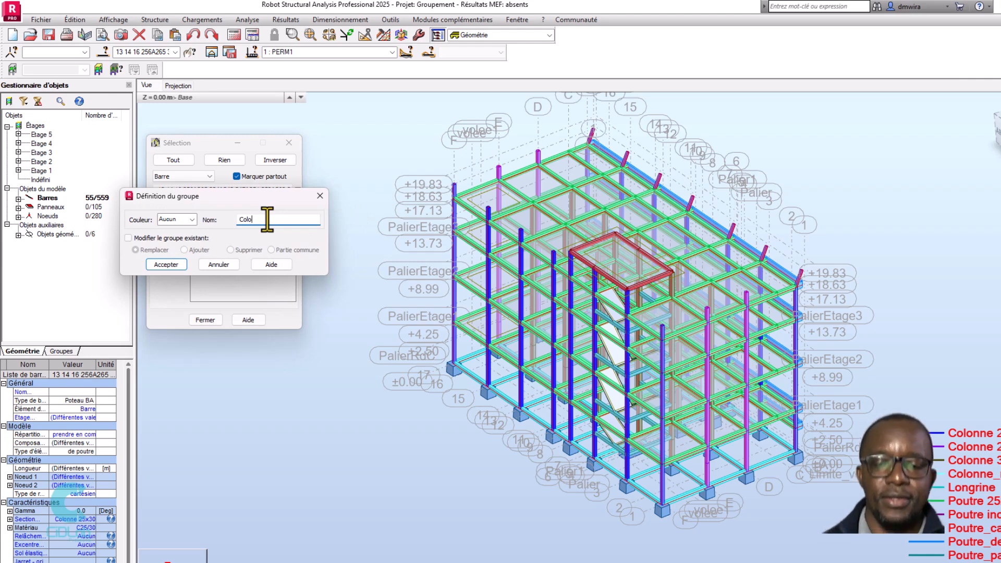
pyautogui.write('nne')
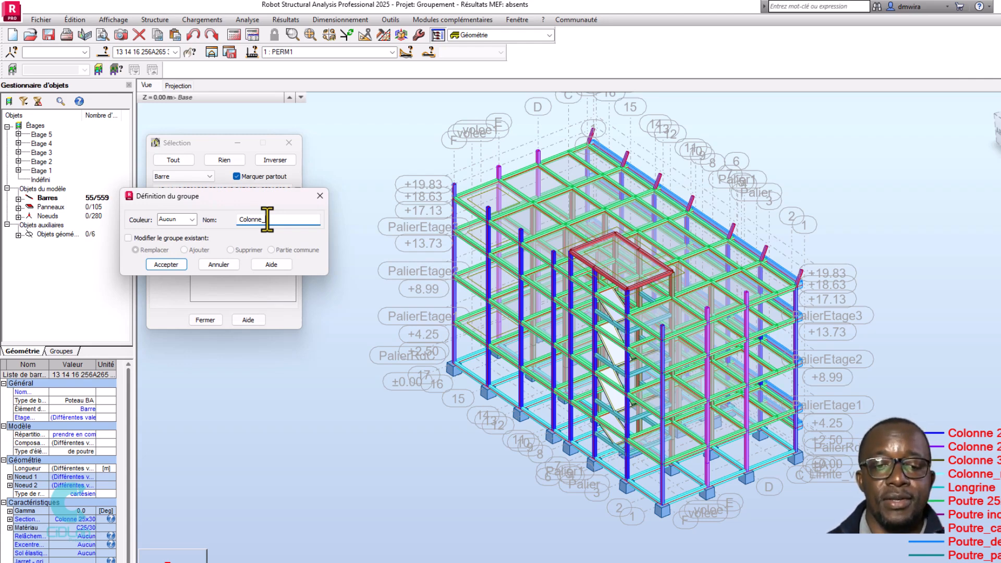
pyautogui.write('_ve')
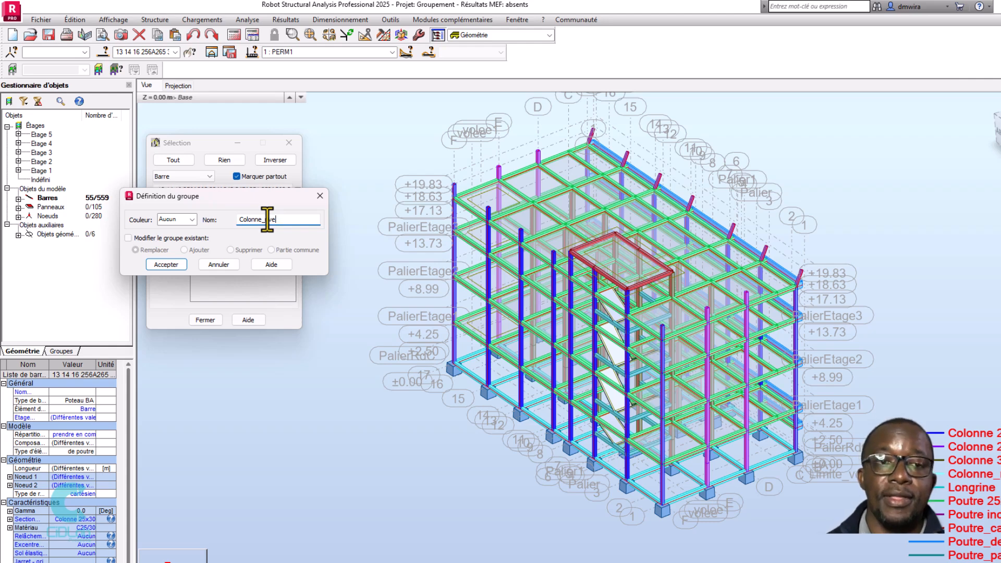
pyautogui.write('_long')
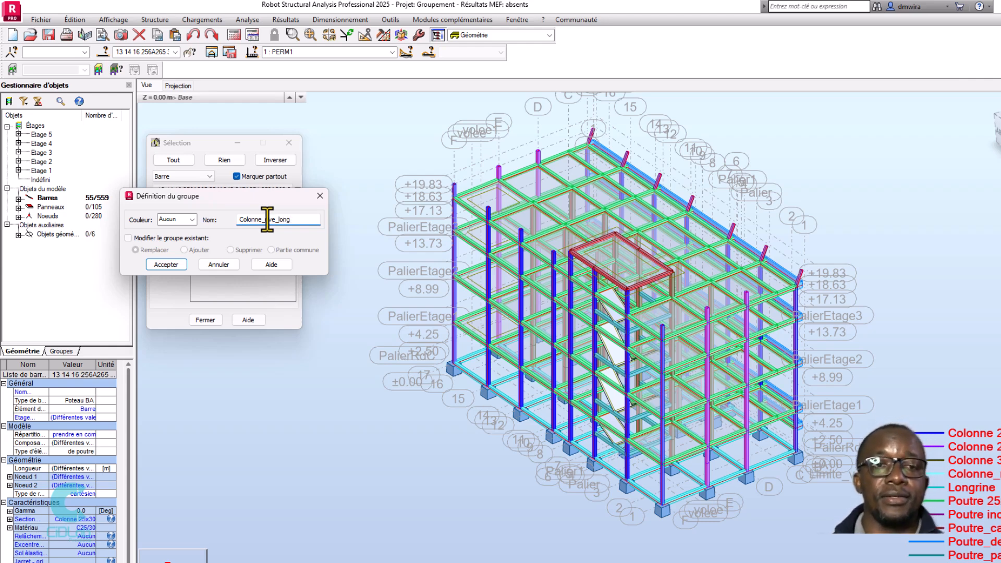
pyautogui.click(266, 219)
pyautogui.write('ri')
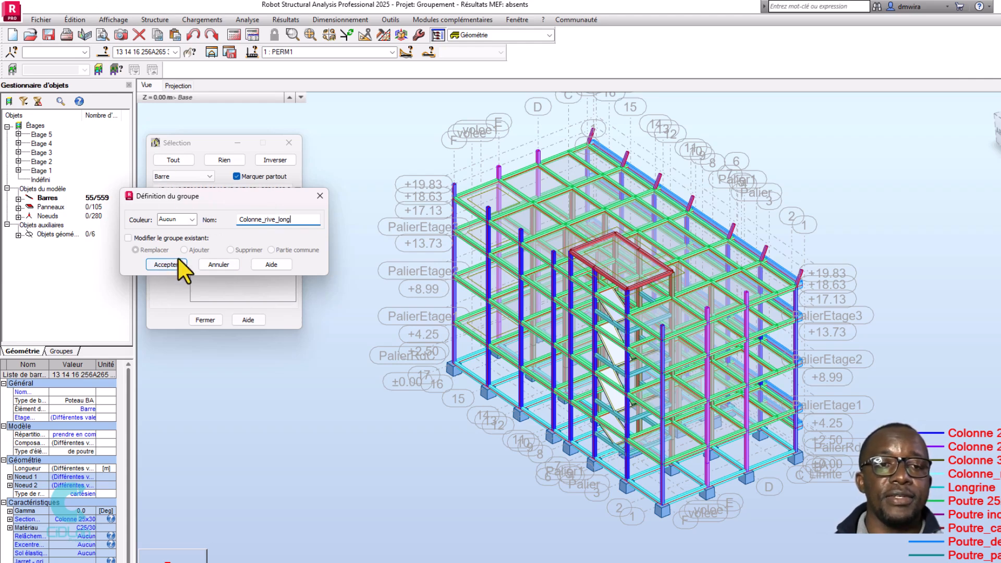
pyautogui.click(166, 265)
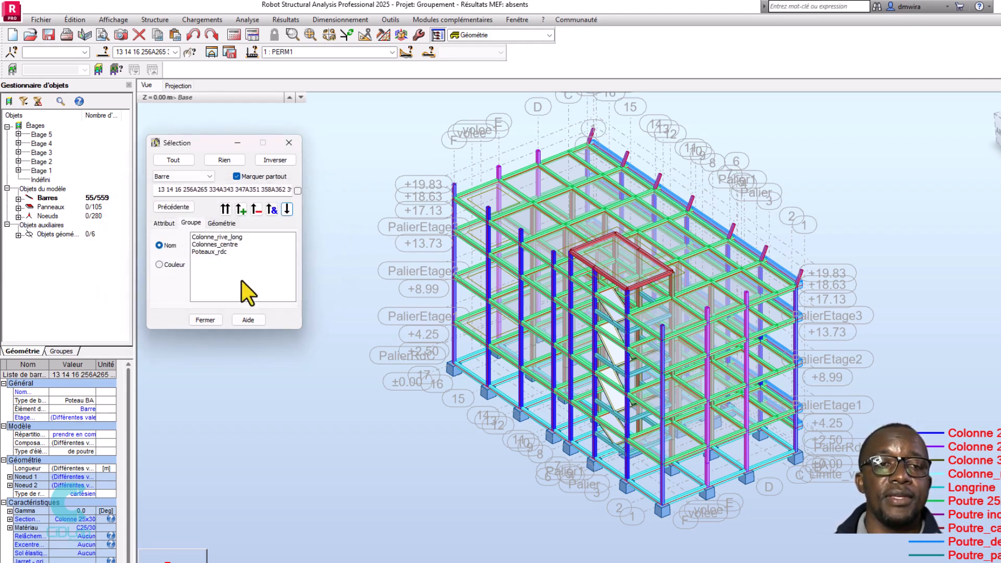
pyautogui.click(339, 156)
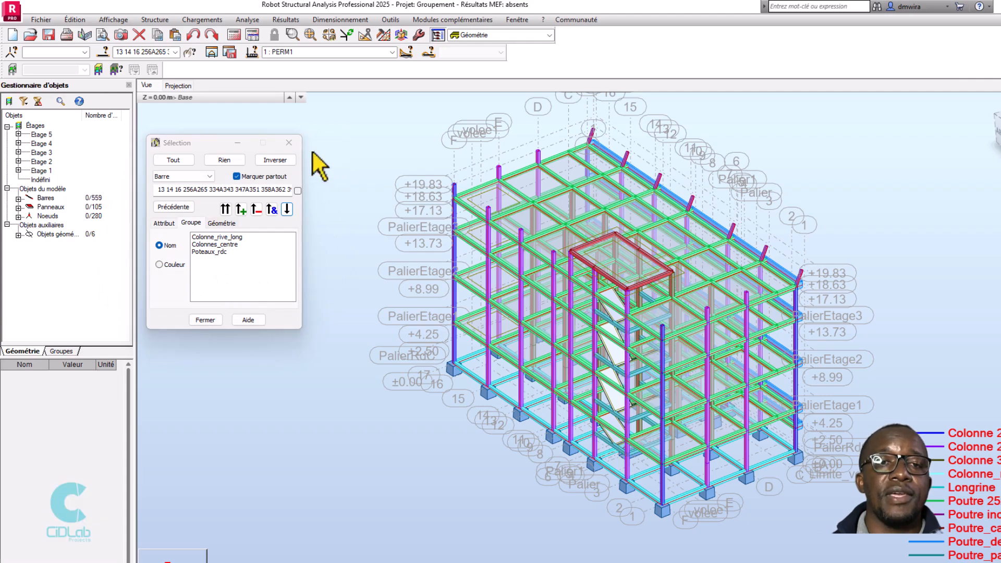
pyautogui.click(290, 143)
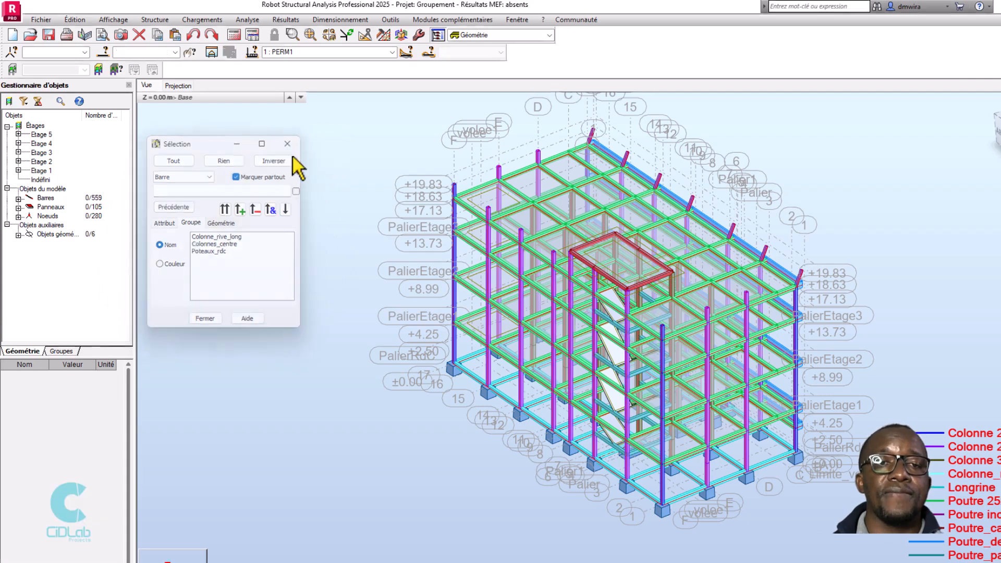
# Recall the Colonne_rive_long group as the bar selection and rotate the model to inspect its columns
pyautogui.click(175, 52)
pyautogui.click(168, 124)
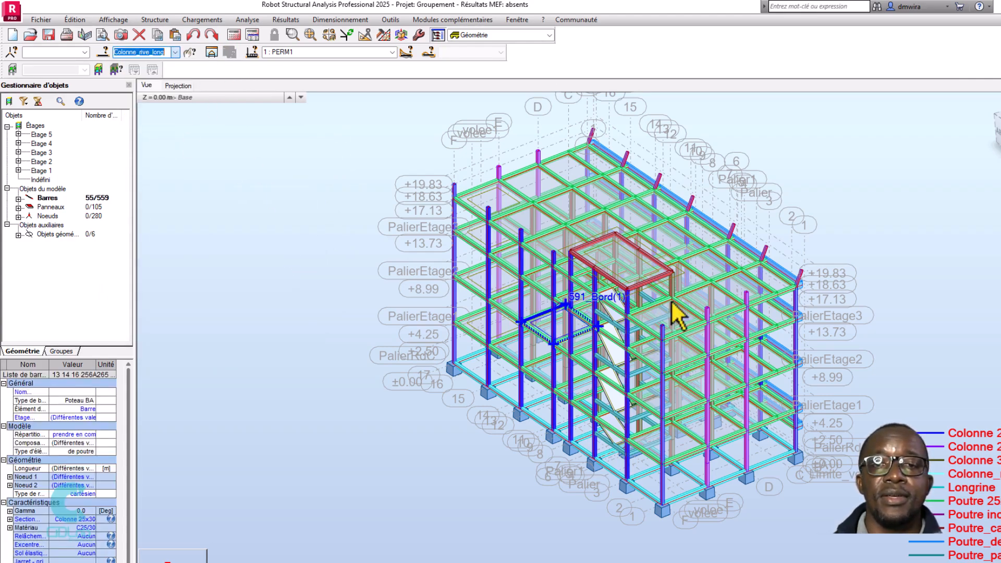
pyautogui.rightClick(865, 182)
pyautogui.click(887, 229)
pyautogui.moveTo(888, 251); pyautogui.dragTo(828, 234)
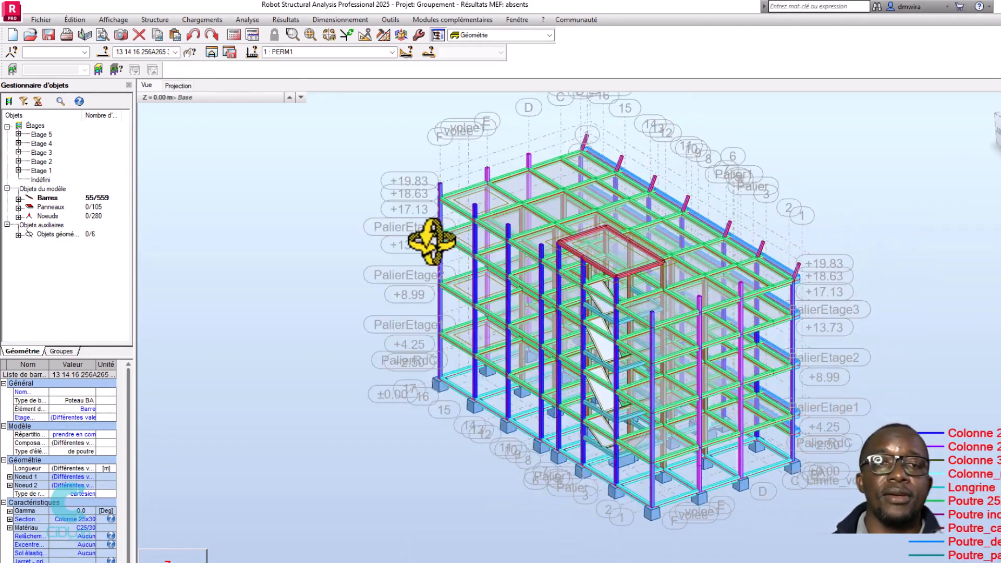
# Recall the Colonne_rive_trans group as the bar selection, inspect its columns in the model and clear the selection
pyautogui.click(177, 87)
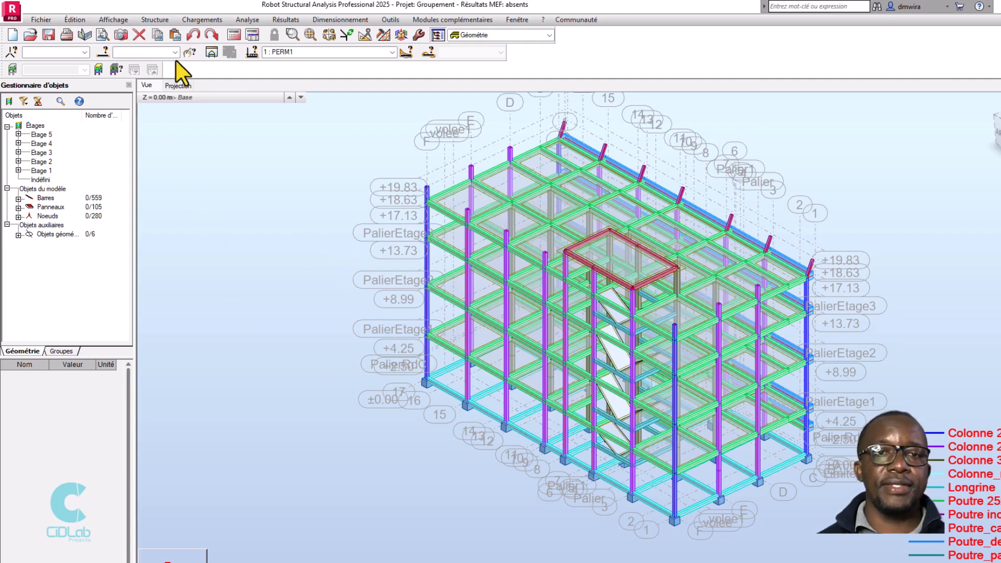
pyautogui.click(176, 53)
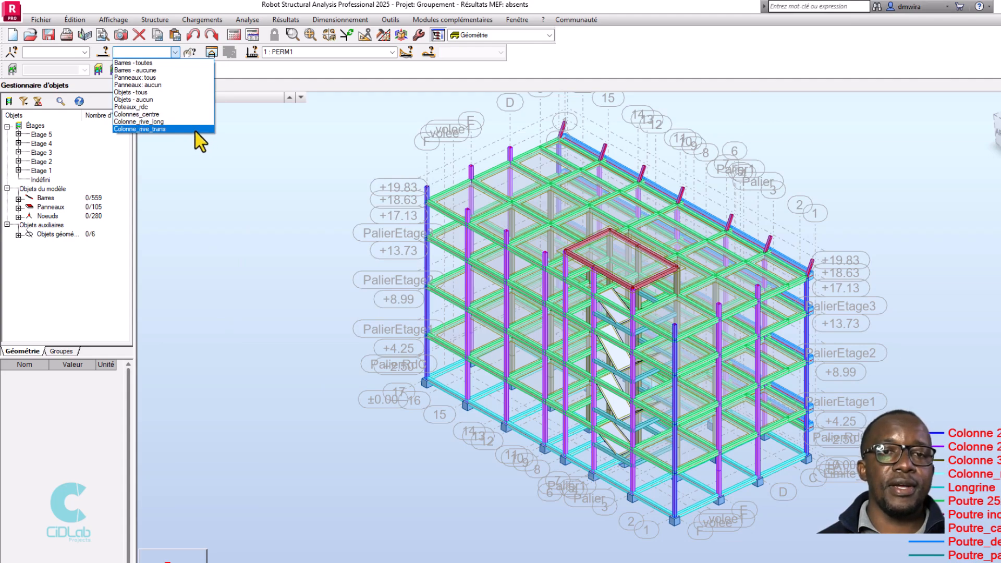
pyautogui.click(196, 129)
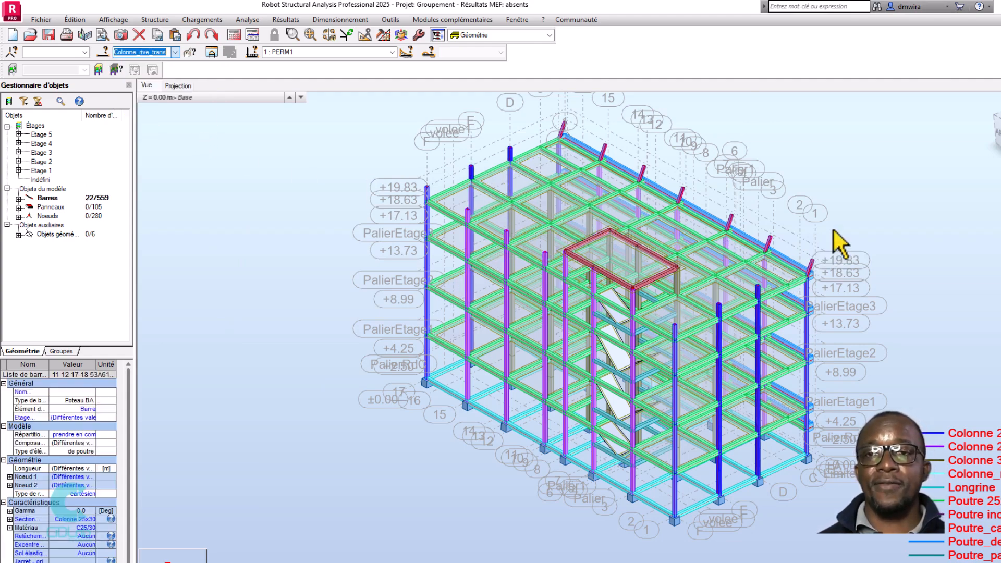
pyautogui.scroll(-3, 800, 238)
pyautogui.scroll(4, 857, 194)
pyautogui.rightClick(877, 186)
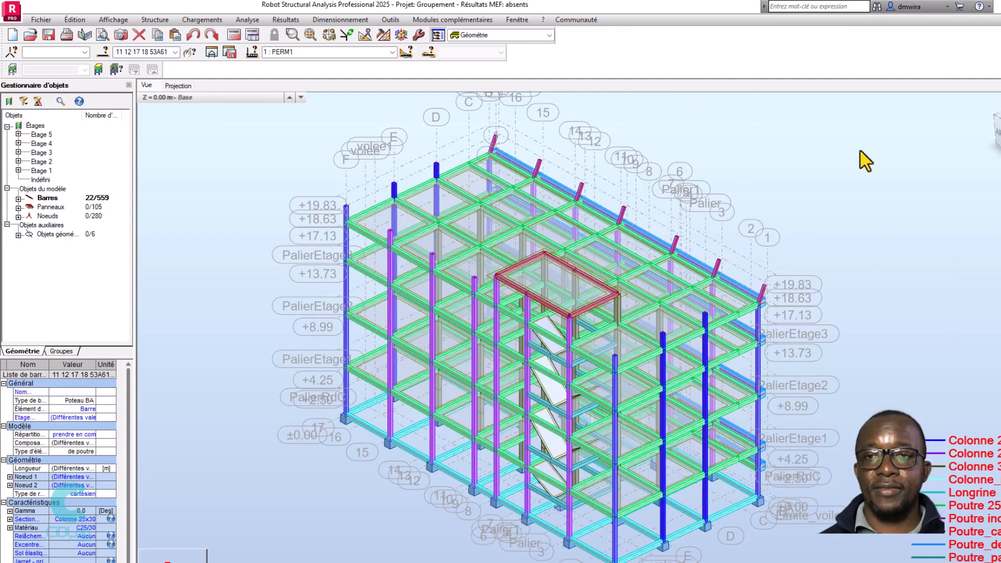
pyautogui.click(861, 159)
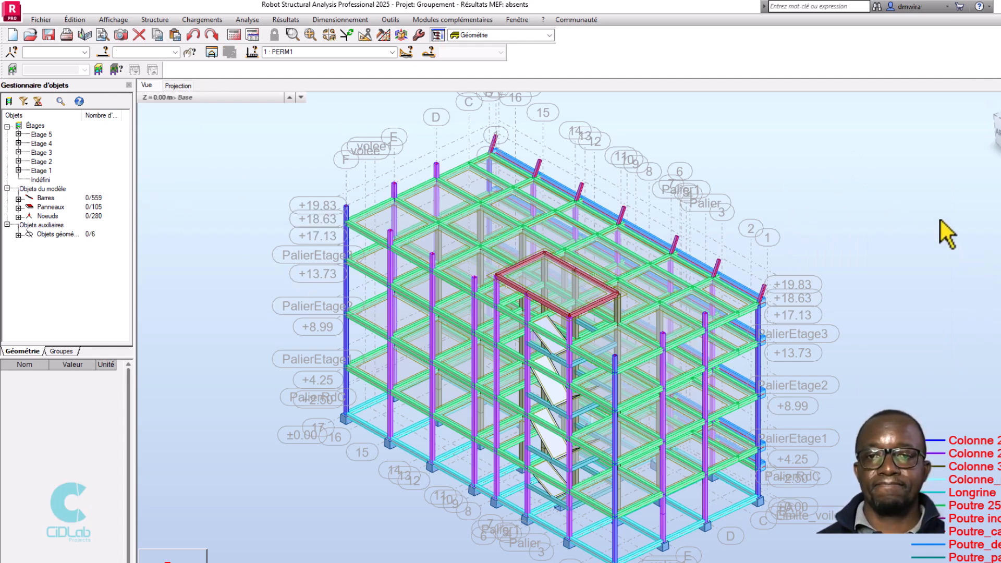
# Turn the model to its opposite side and set the geometric selection's X range from line 1 (0.00 m) to line 17 (30.46 m)
pyautogui.rightClick(900, 197)
pyautogui.click(871, 238)
pyautogui.moveTo(892, 235); pyautogui.dragTo(749, 260)
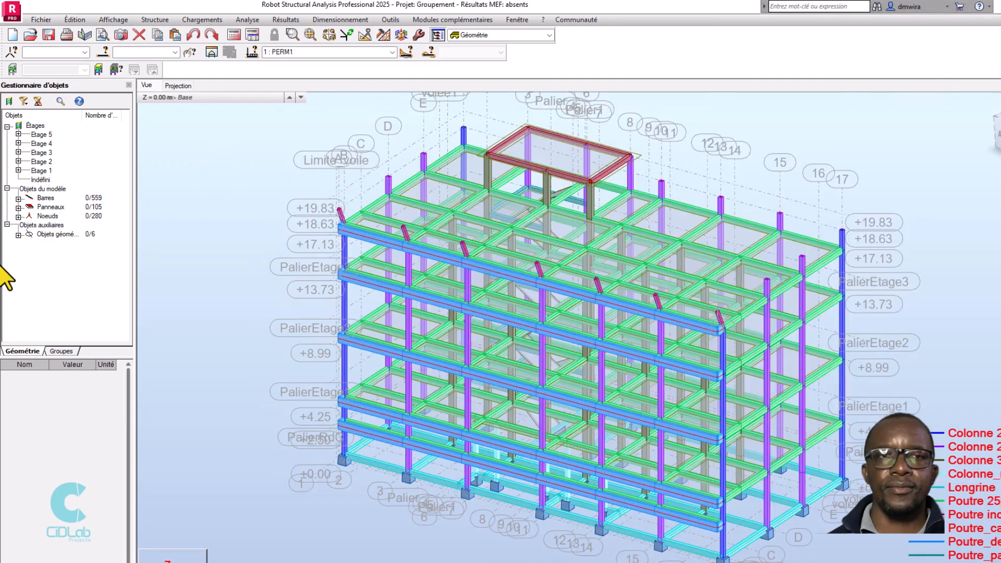
pyautogui.click(100, 67)
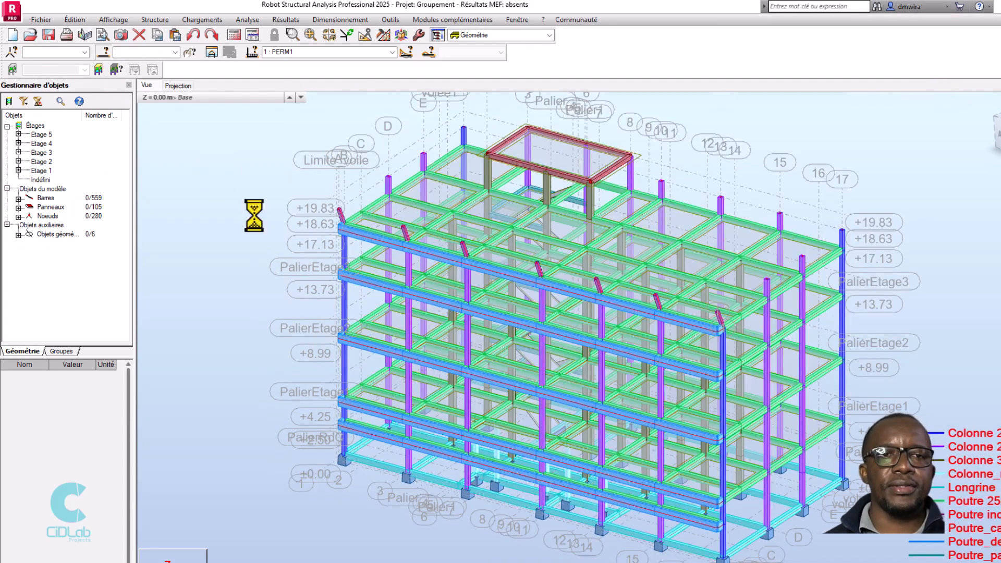
pyautogui.moveTo(198, 145); pyautogui.dragTo(167, 147)
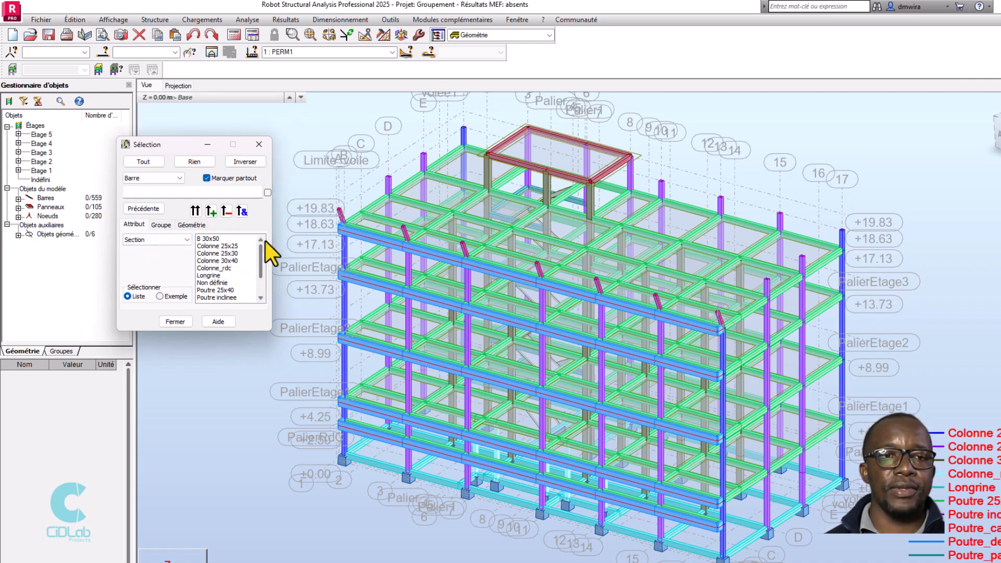
pyautogui.click(192, 224)
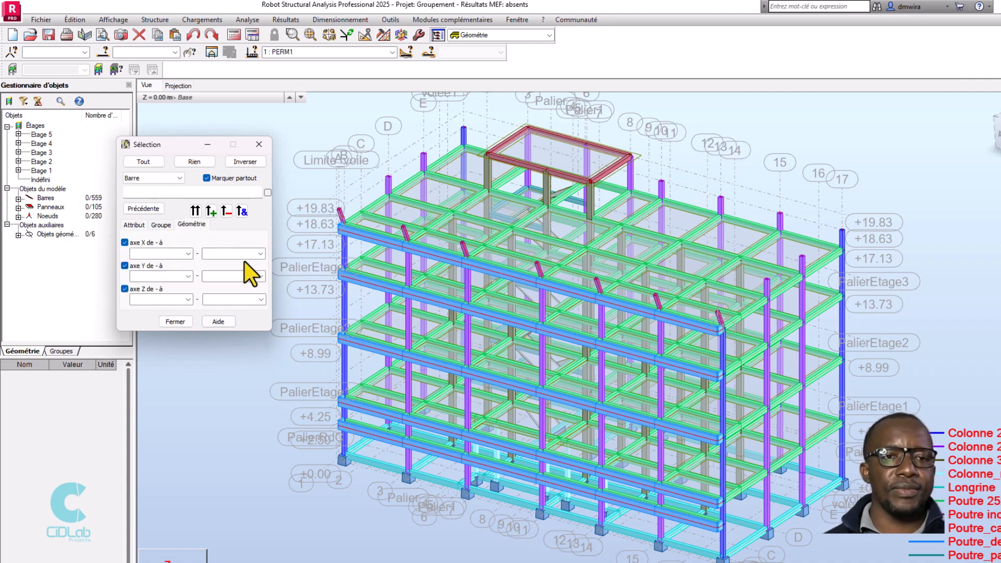
pyautogui.click(188, 254)
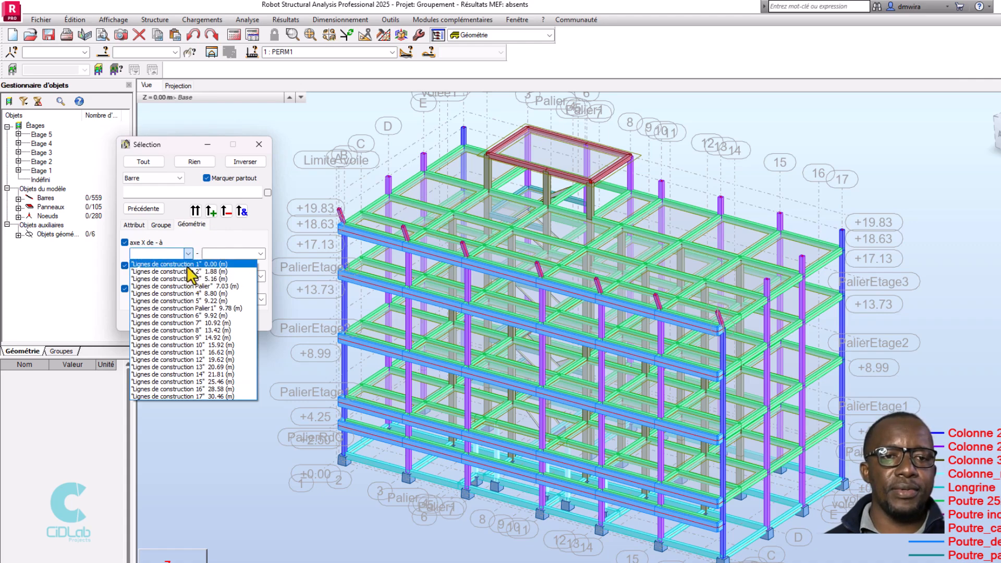
pyautogui.click(186, 270)
pyautogui.click(261, 254)
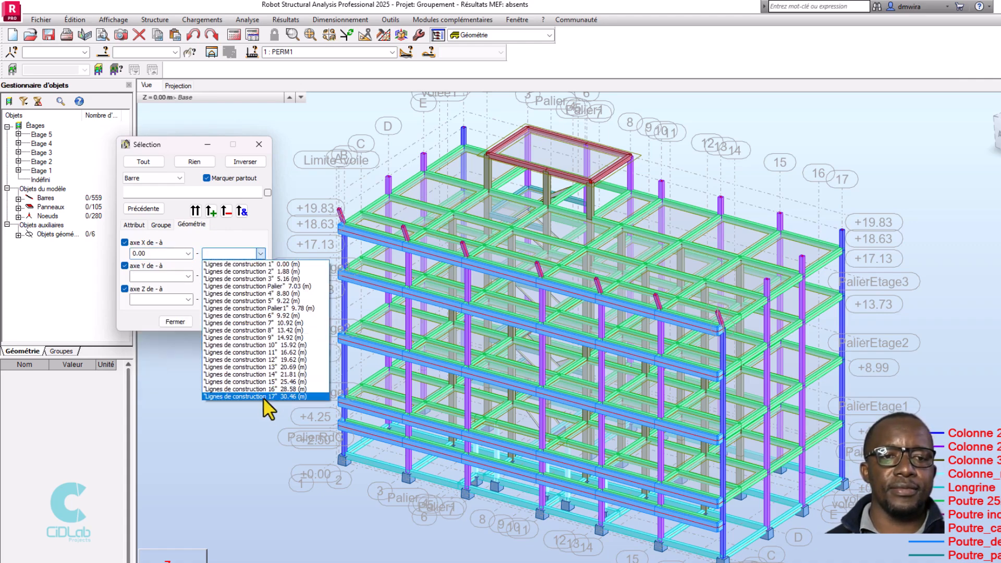
pyautogui.click(264, 399)
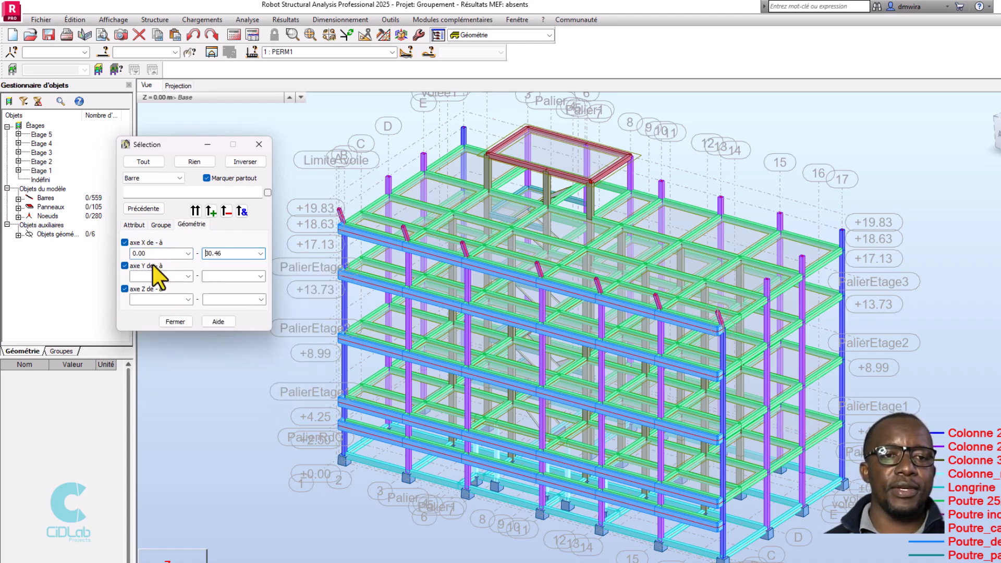
# Set the geometric selection's Y range from line B (0.70 m) to line F (15.60 m)
pyautogui.click(188, 277)
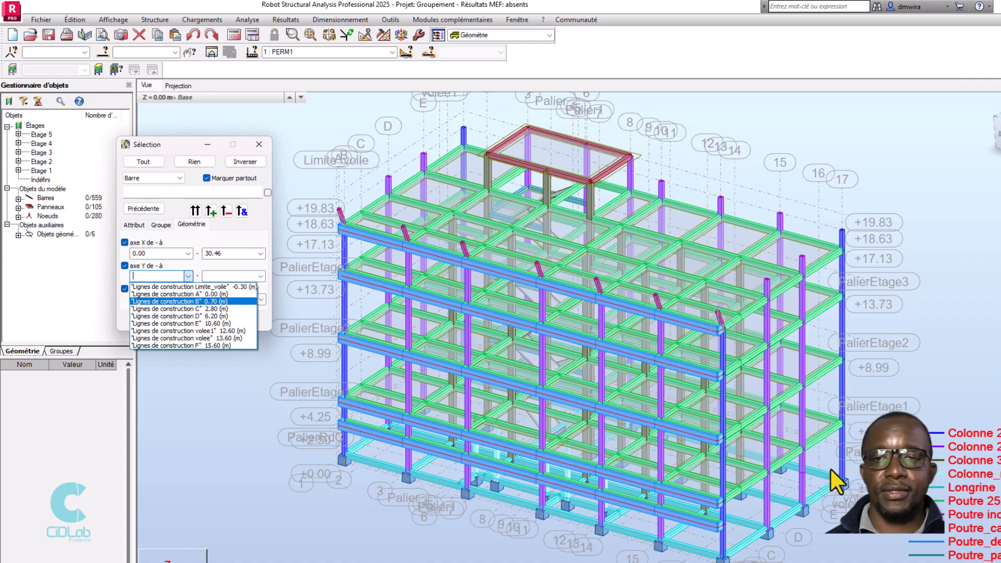
pyautogui.click(232, 301)
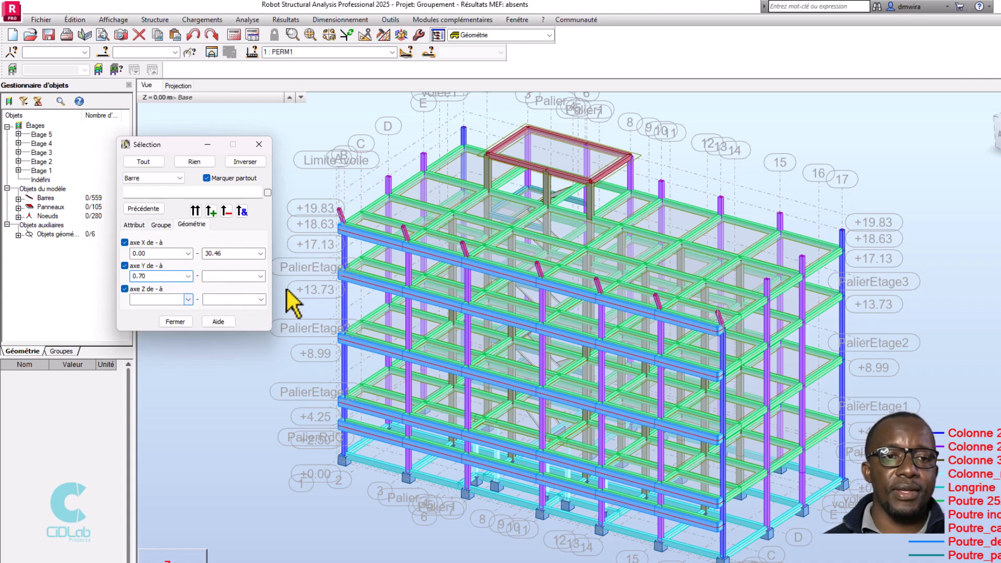
pyautogui.click(260, 276)
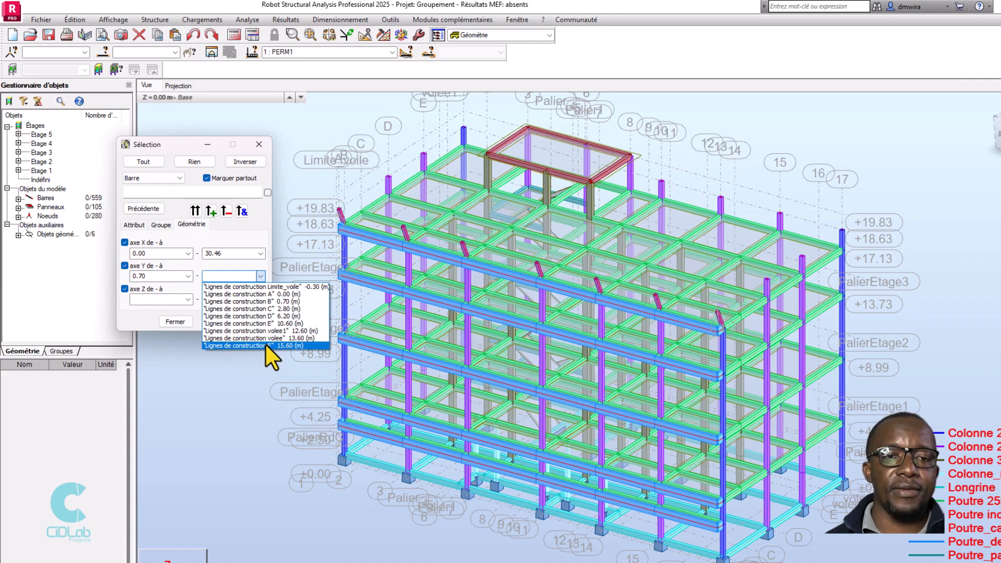
pyautogui.click(265, 344)
# Set the geometric selection's Z range from level ±0.00 (0.00 m) to level +19.83 (19.83 m)
pyautogui.scroll(3, 782, 517)
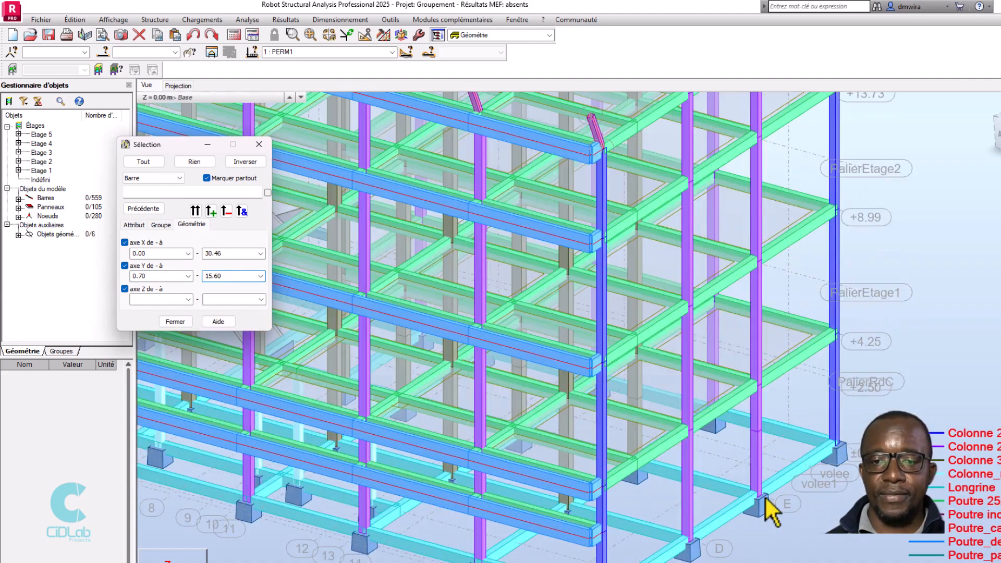
pyautogui.scroll(3, 774, 511)
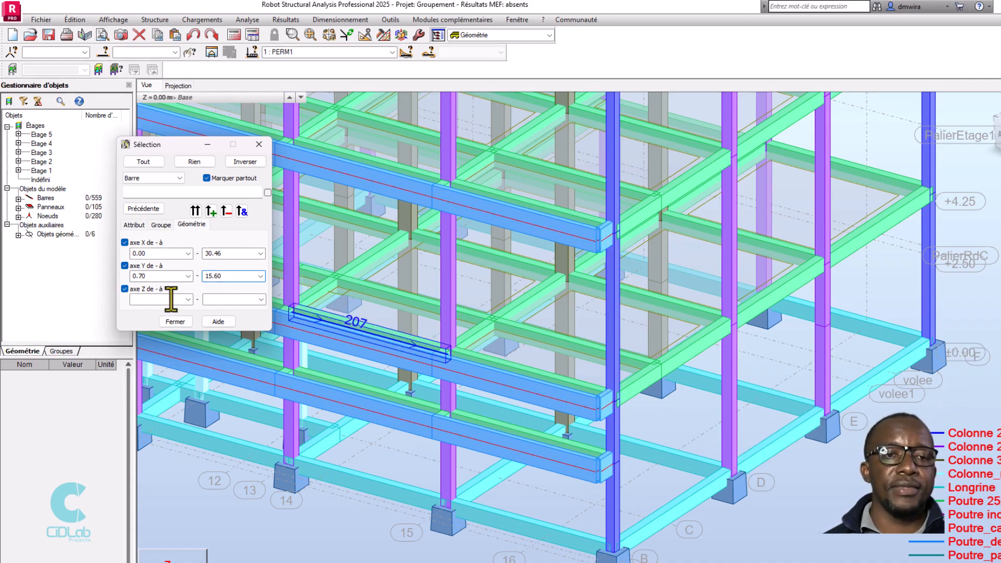
pyautogui.click(187, 300)
pyautogui.click(230, 312)
pyautogui.click(261, 300)
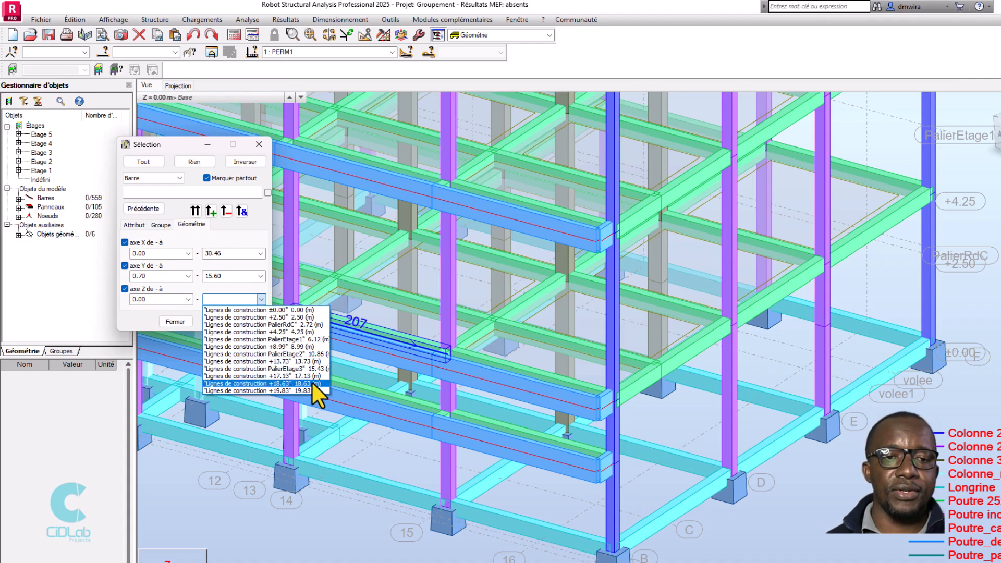
pyautogui.click(306, 392)
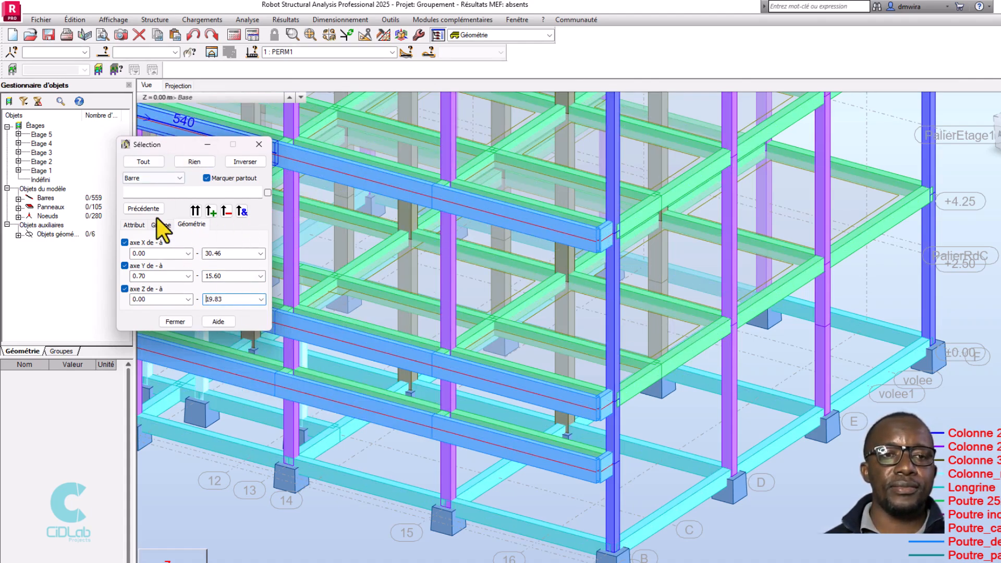
# Select all bars that lie within the defined X, Y and Z ranges
pyautogui.scroll(-6, 728, 384)
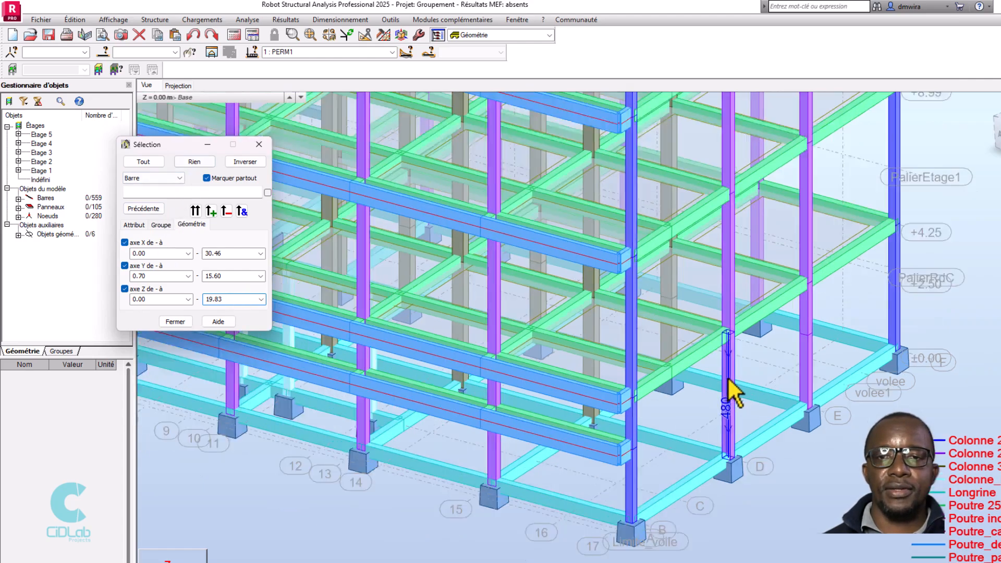
pyautogui.scroll(2, 638, 227)
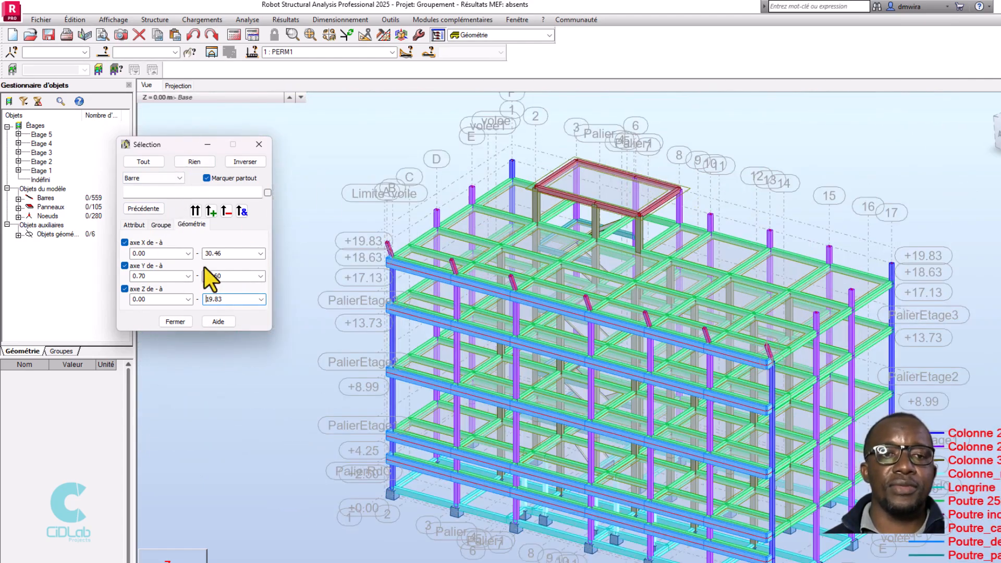
pyautogui.click(198, 212)
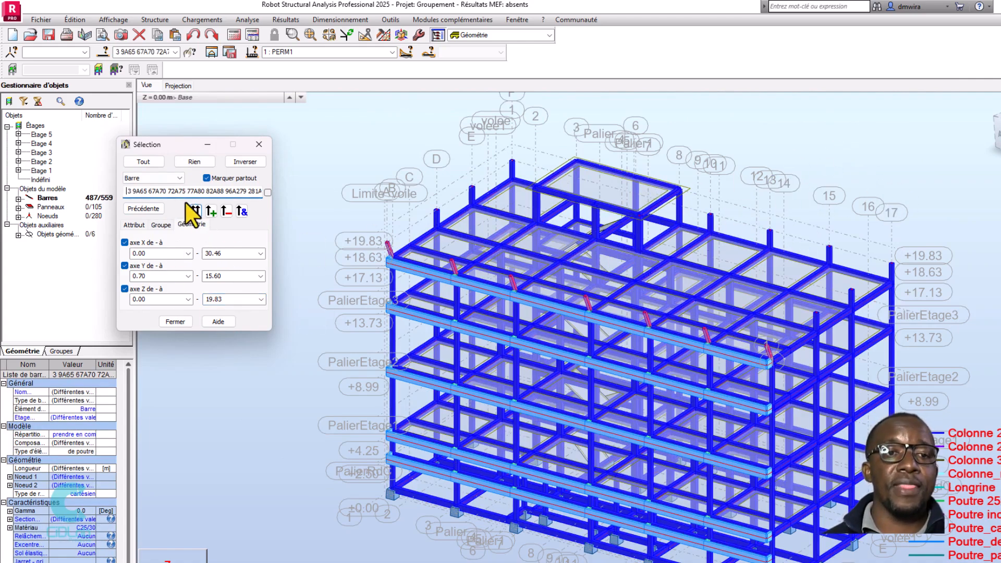
# Remove the groups Colonne_rive_long, Colonne_rive_trans, Colonnes_centre and Poteaux_rdc from the current bar selection
pyautogui.click(165, 225)
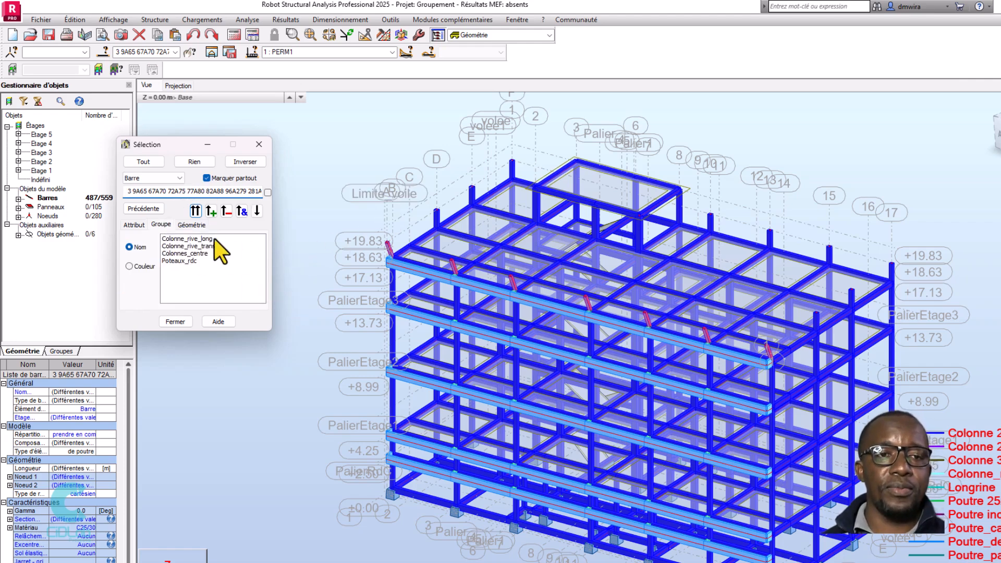
pyautogui.click(195, 238)
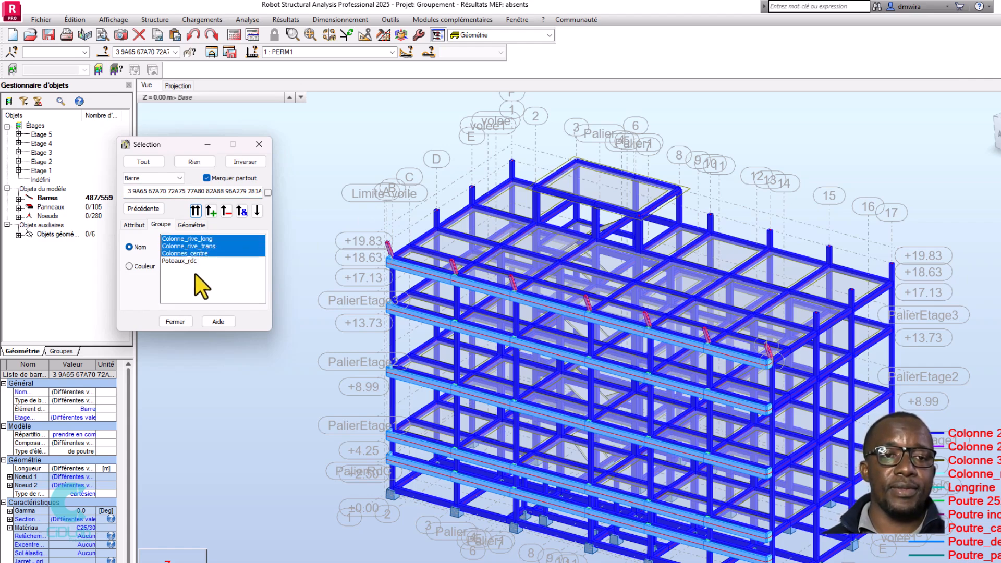
pyautogui.click(190, 261)
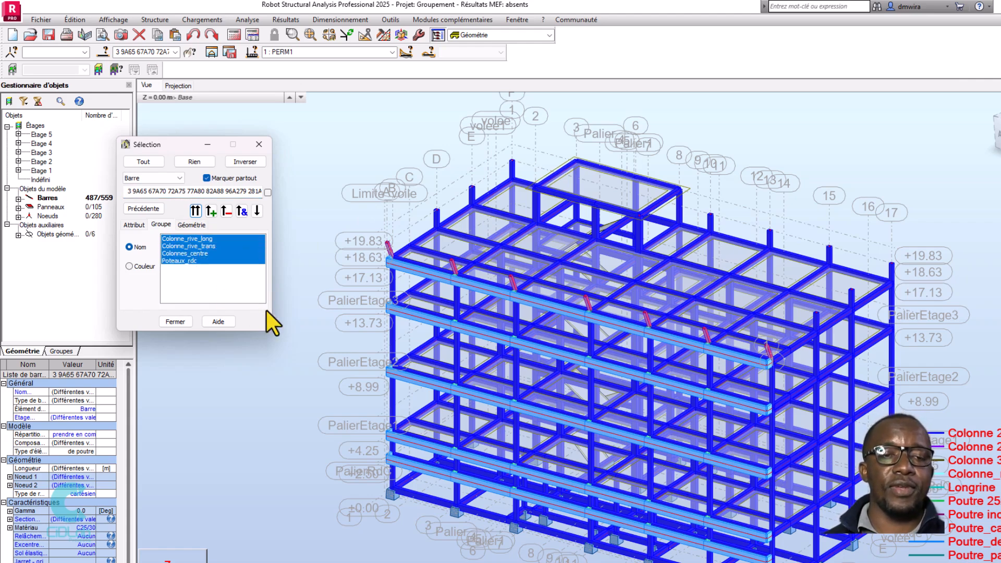
pyautogui.click(226, 210)
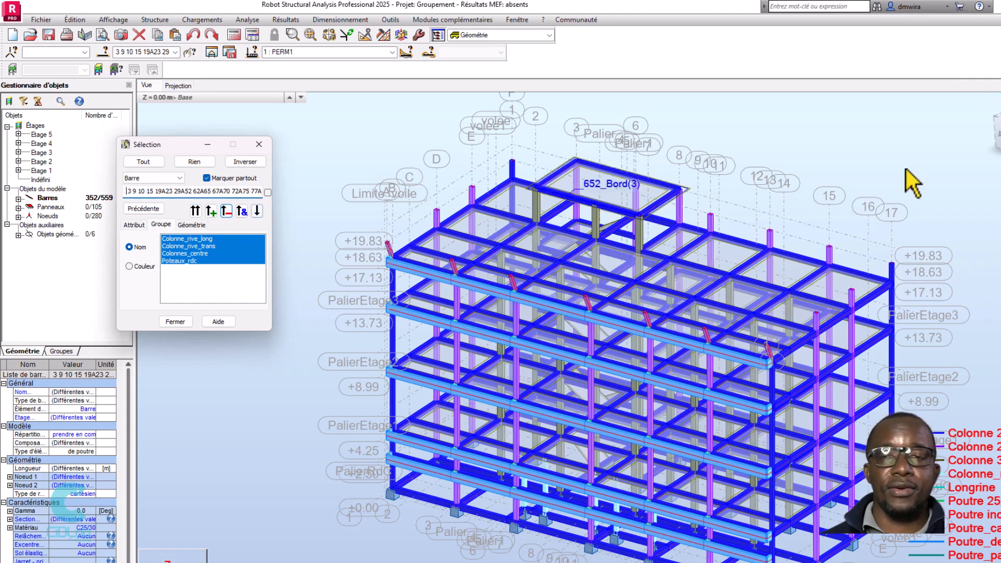
pyautogui.rightClick(879, 146)
pyautogui.click(861, 193)
pyautogui.moveTo(870, 195)
pyautogui.mouseDown()
pyautogui.moveTo(780, 167)
pyautogui.moveTo(662, 190)
pyautogui.moveTo(782, 202)
pyautogui.moveTo(745, 197)
pyautogui.moveTo(760, 179)
pyautogui.moveTo(871, 205)
pyautogui.moveTo(871, 197)
pyautogui.mouseUp()
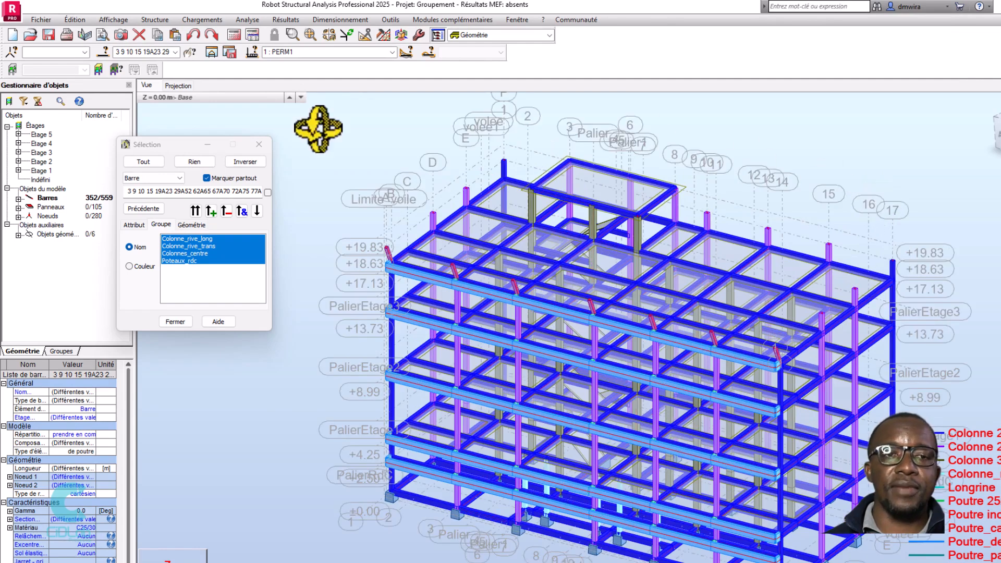
# Restrict the current bar selection to bars with the section Colonne 25x25
pyautogui.click(131, 226)
pyautogui.moveTo(262, 252); pyautogui.dragTo(265, 242)
pyautogui.click(230, 246)
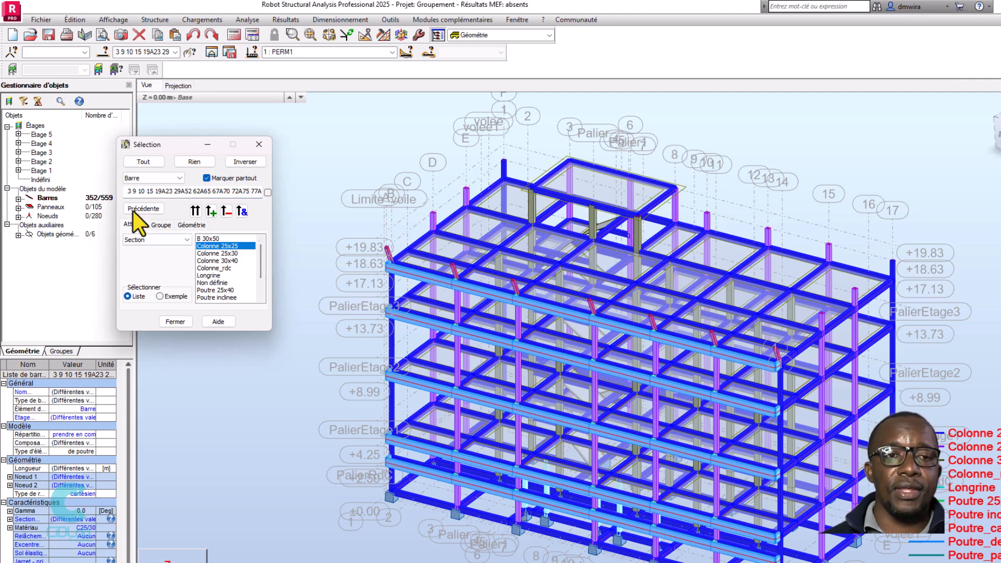
pyautogui.click(244, 214)
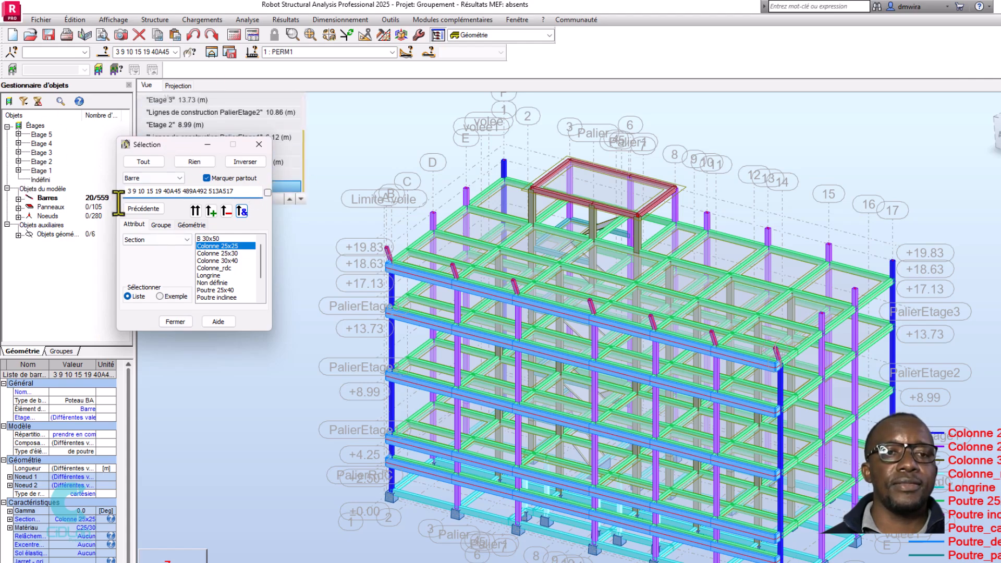
# Save the selected bars as a group named colonnes_angle, then close the selection dialog and clear the selection
pyautogui.click(161, 225)
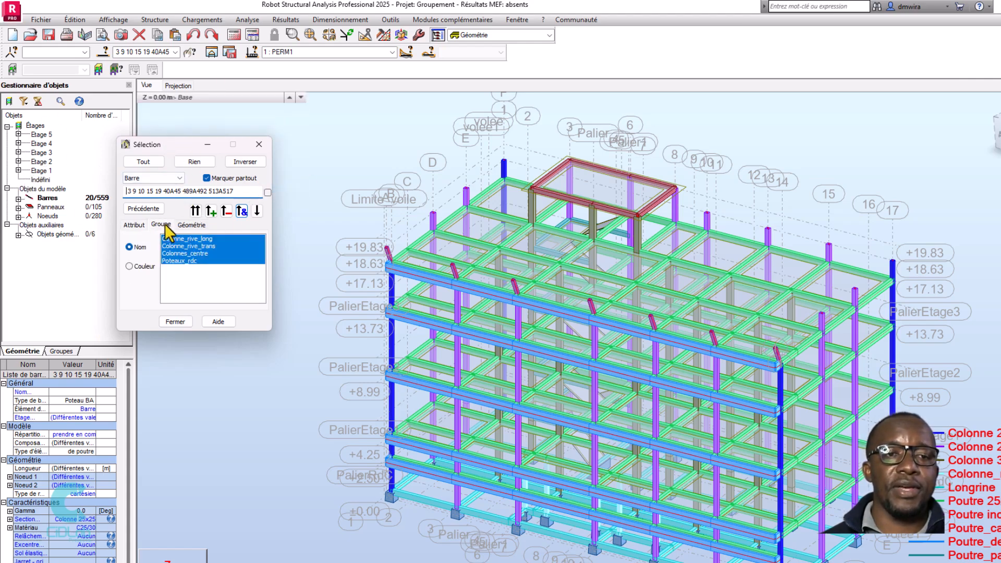
pyautogui.click(256, 211)
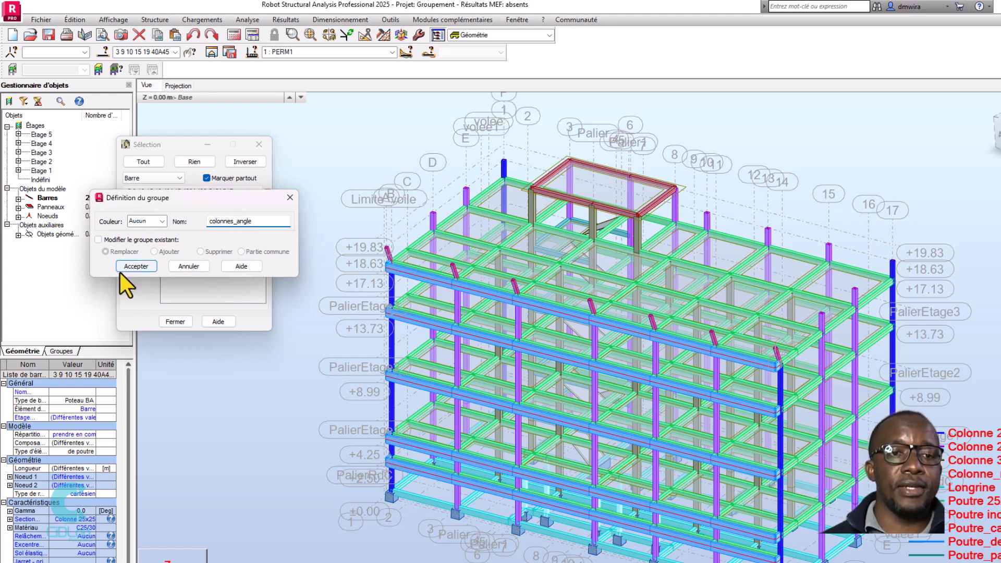
pyautogui.click(135, 266)
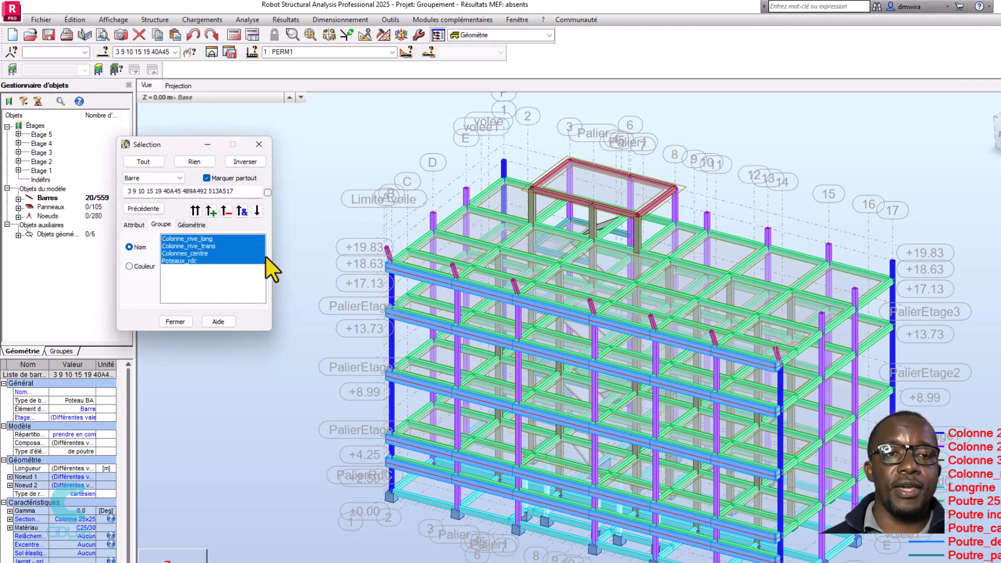
pyautogui.click(190, 323)
pyautogui.click(256, 193)
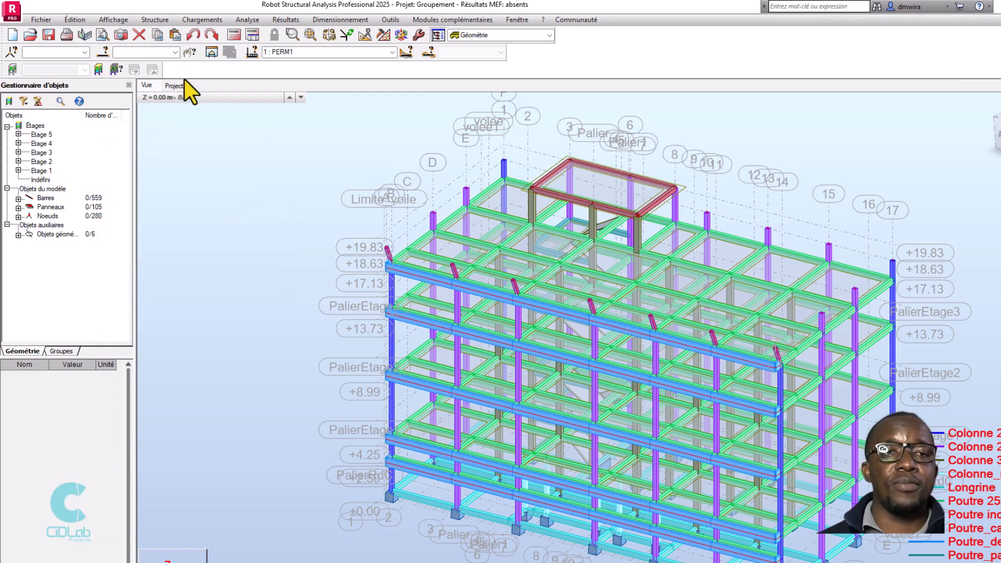
# Recall the colonnes_angle group as the bar selection, inspect its columns in the model and clear the selection
pyautogui.click(177, 53)
pyautogui.click(175, 136)
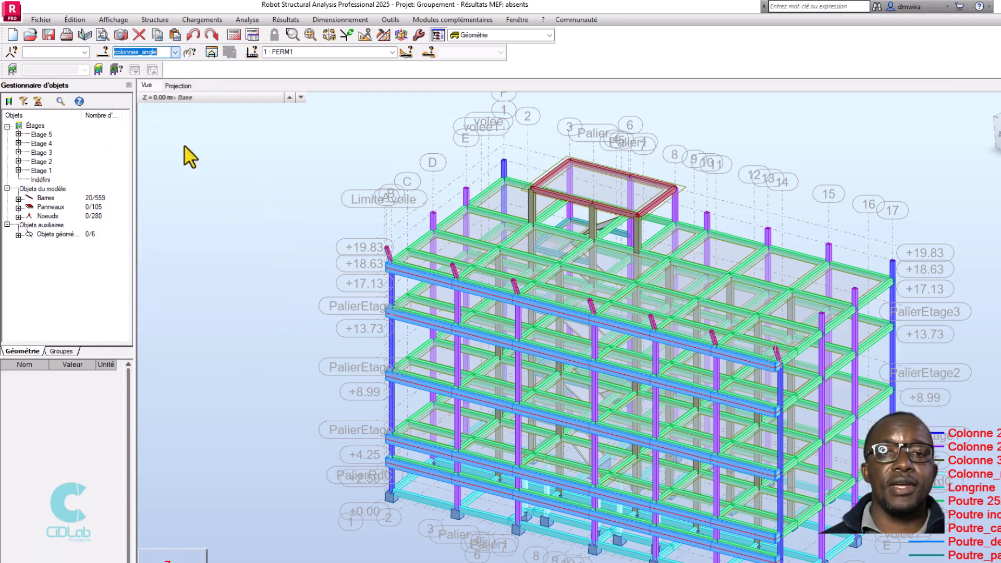
pyautogui.scroll(-5, 856, 214)
pyautogui.scroll(3, 932, 191)
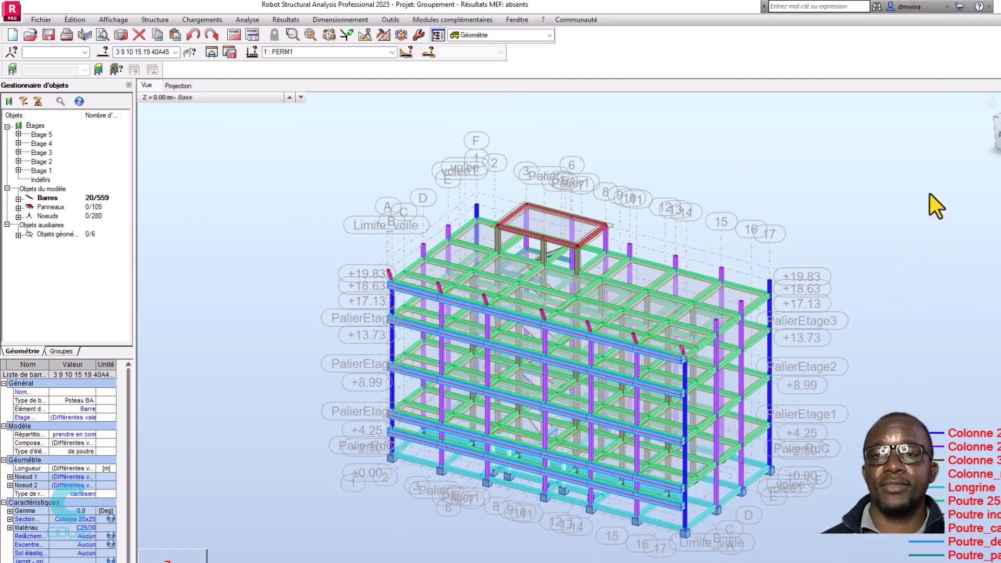
pyautogui.click(835, 203)
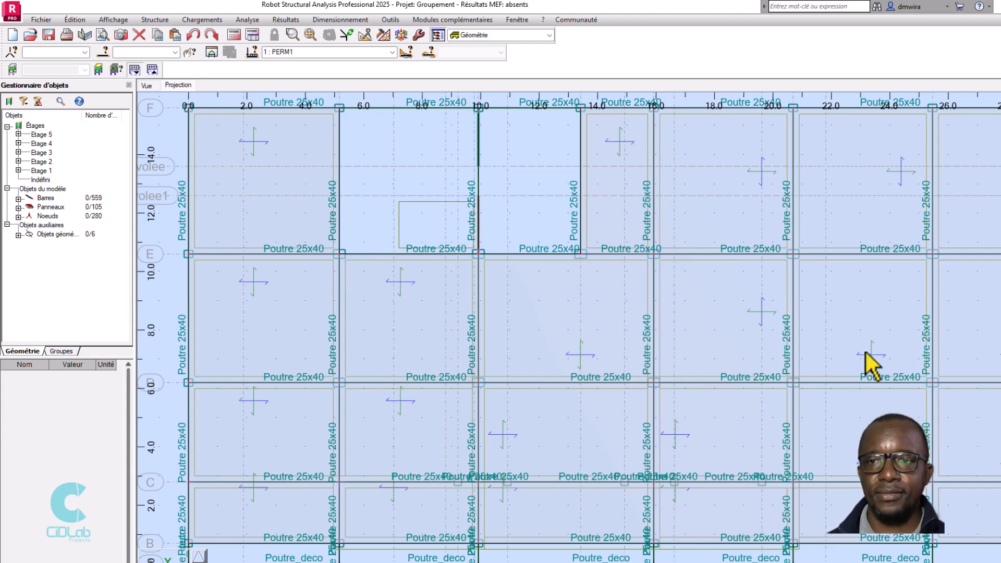
# Select the Colonnes_centre group in the plan view and set the Gamma angle of its columns to 90°
pyautogui.click(174, 53)
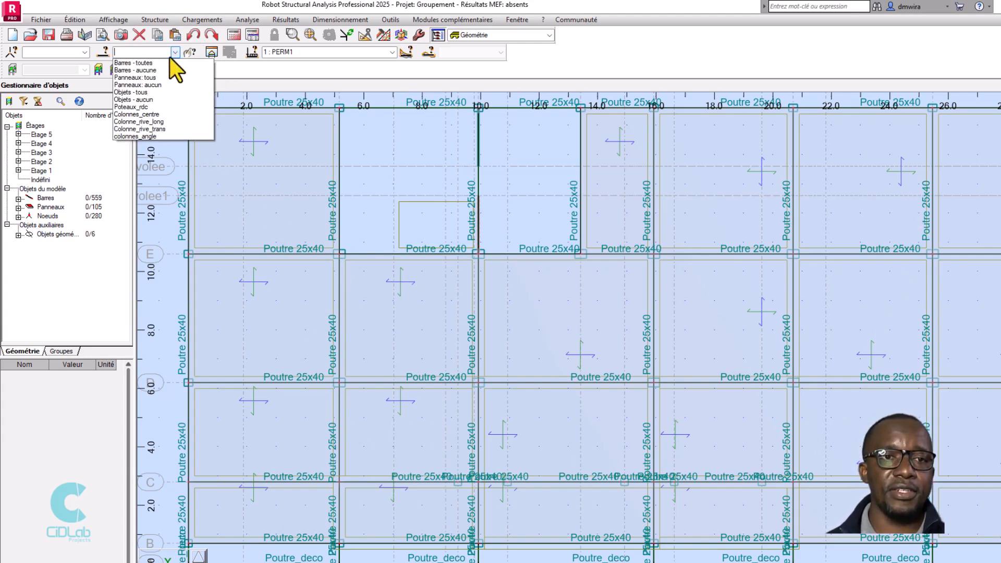
pyautogui.click(168, 114)
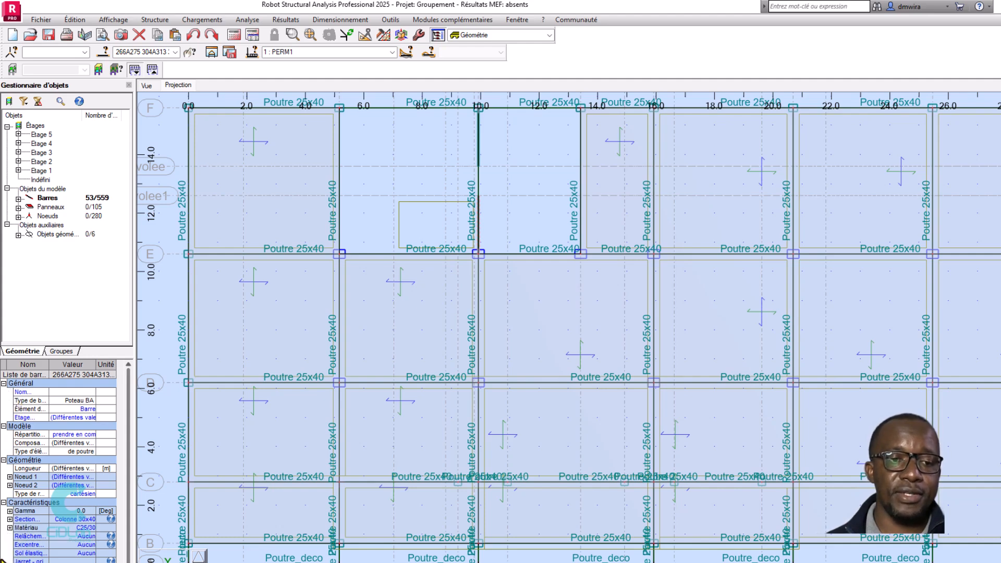
pyautogui.click(9, 511)
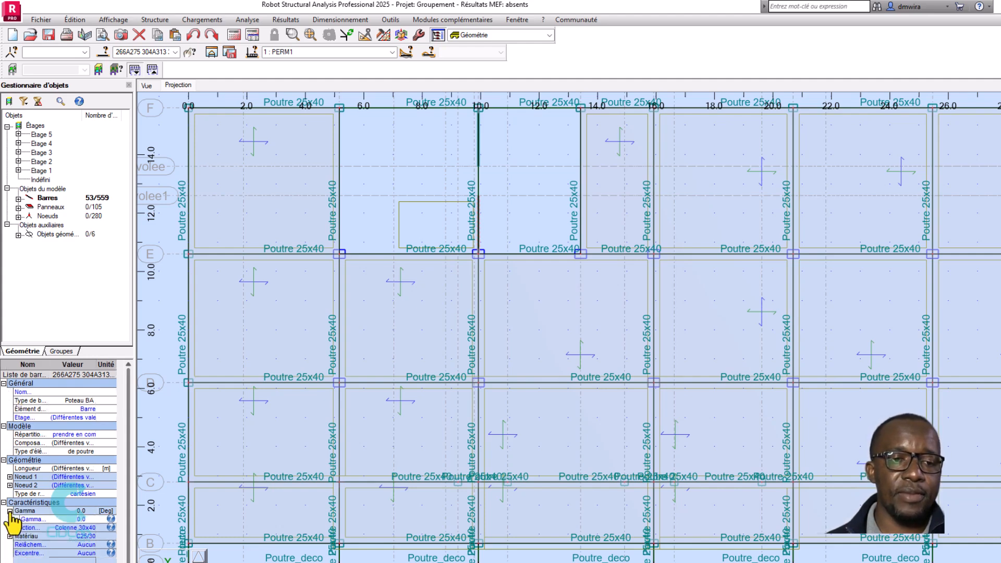
pyautogui.click(84, 520)
pyautogui.write('90')
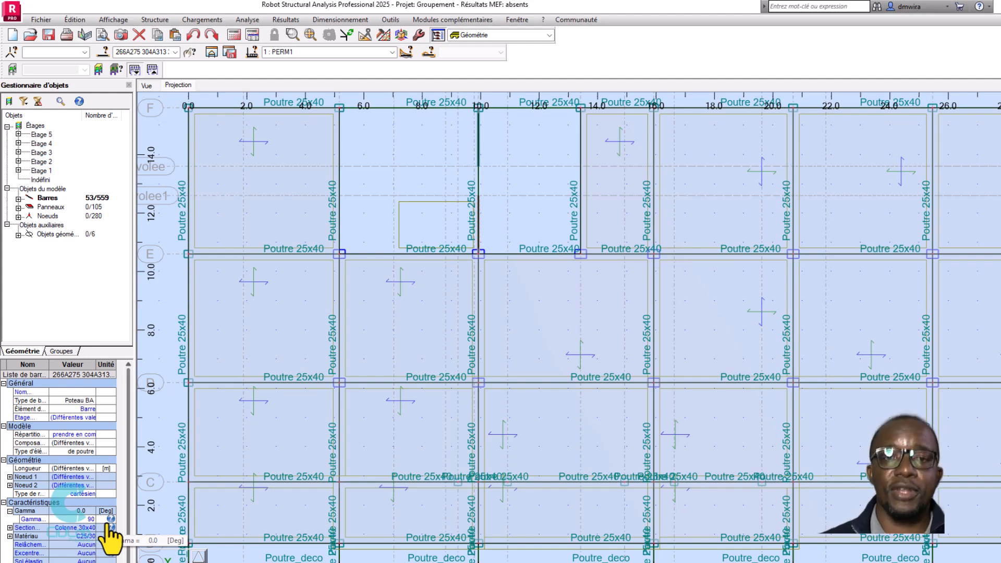
pyautogui.press('Return')
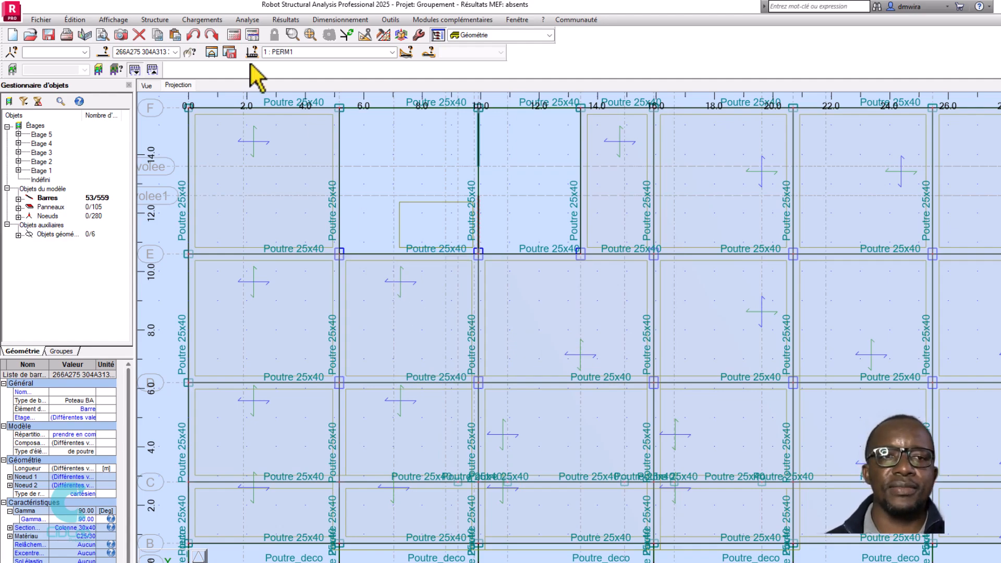
# Examine the orientation of the Colonnes_centre columns in the 3D model and in the plan view
pyautogui.click(147, 85)
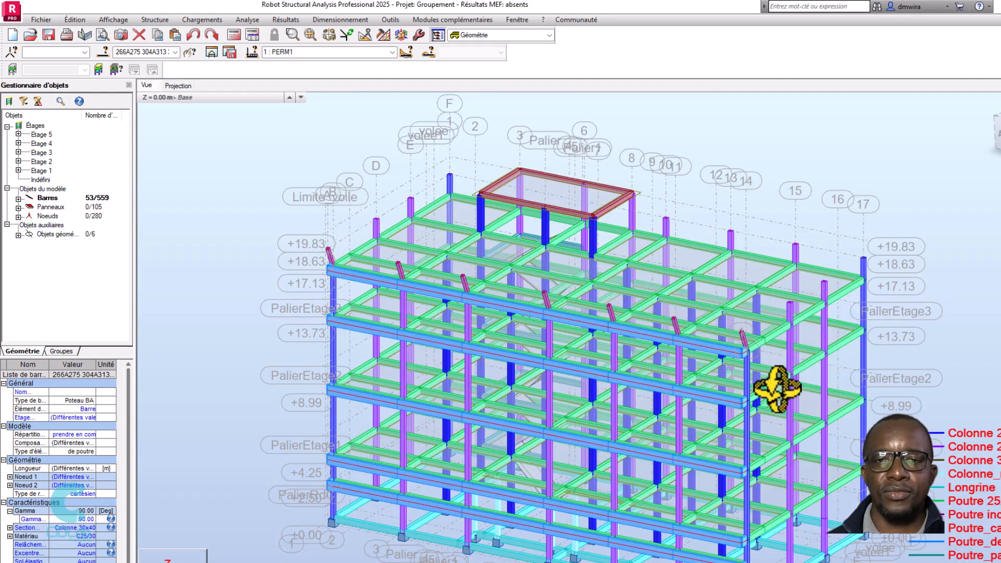
pyautogui.scroll(2, 849, 459)
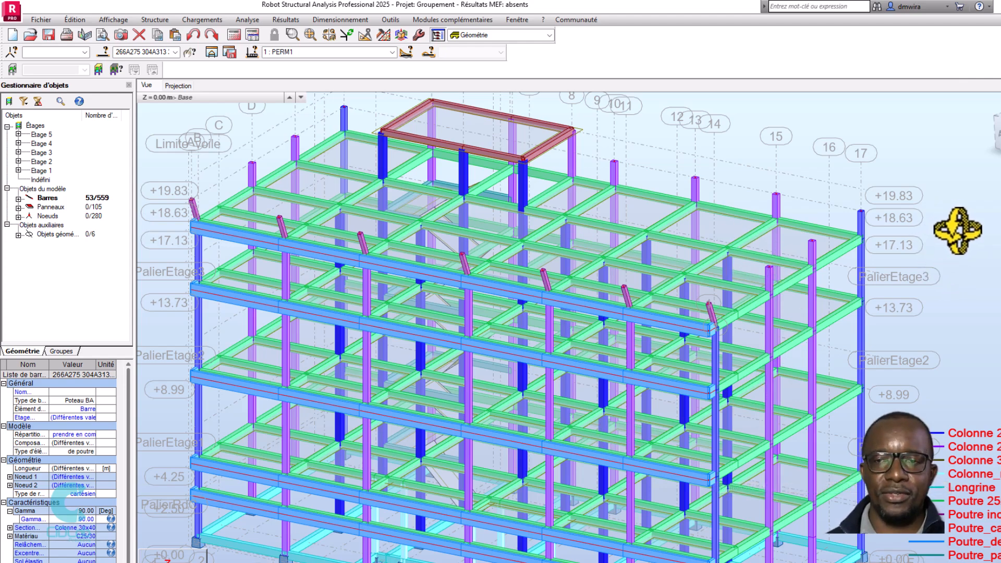
pyautogui.moveTo(704, 264); pyautogui.dragTo(304, 255)
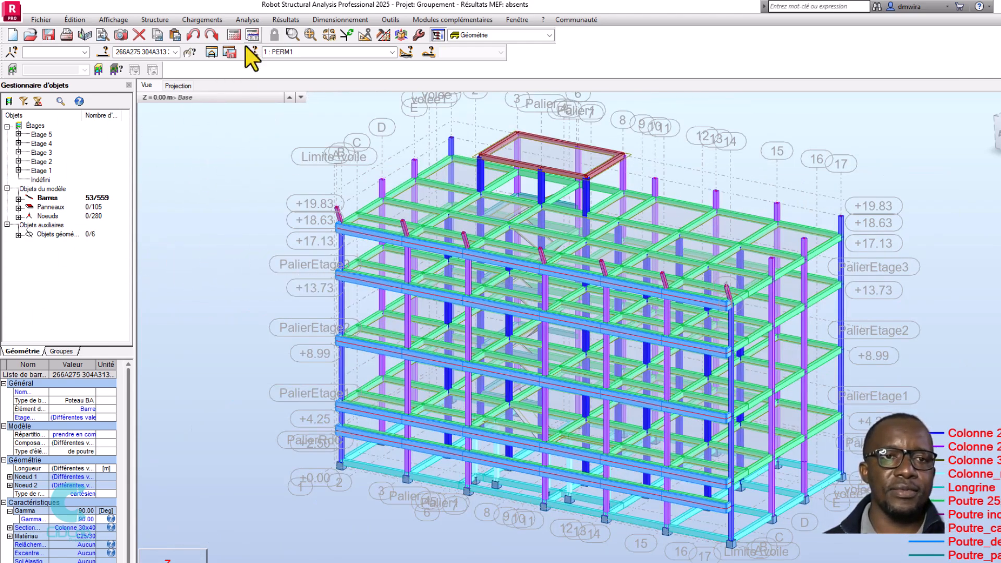
pyautogui.click(175, 52)
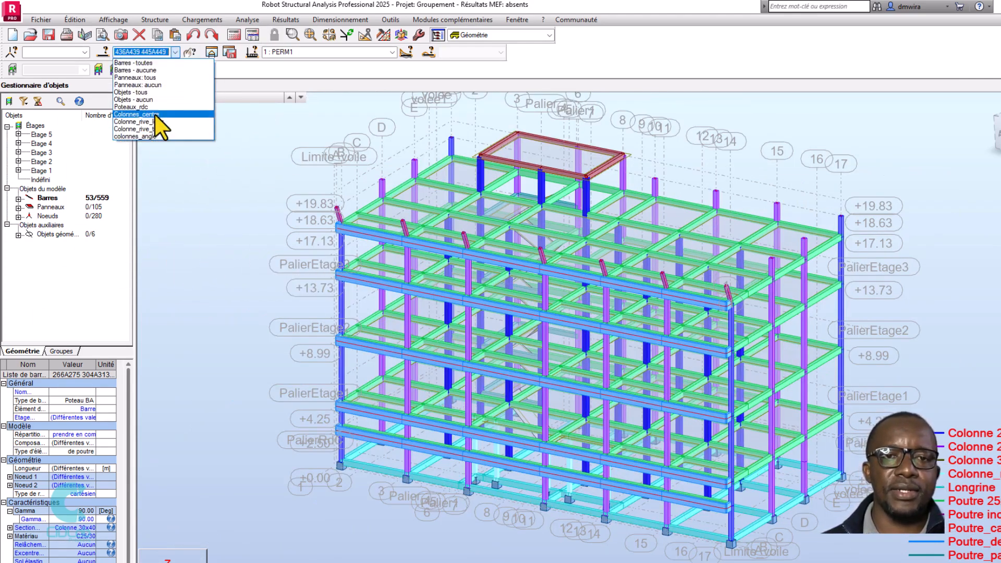
pyautogui.click(262, 139)
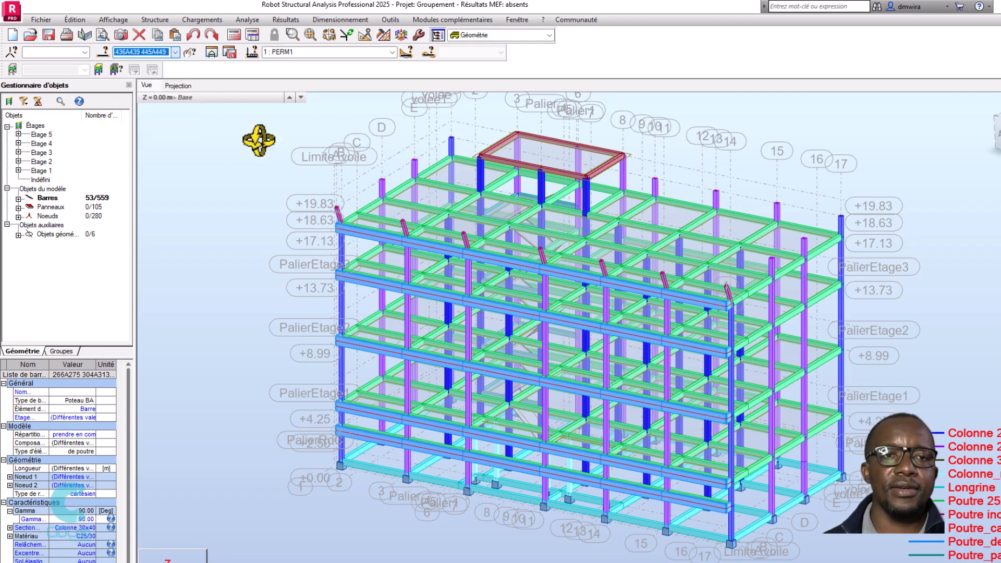
pyautogui.click(180, 87)
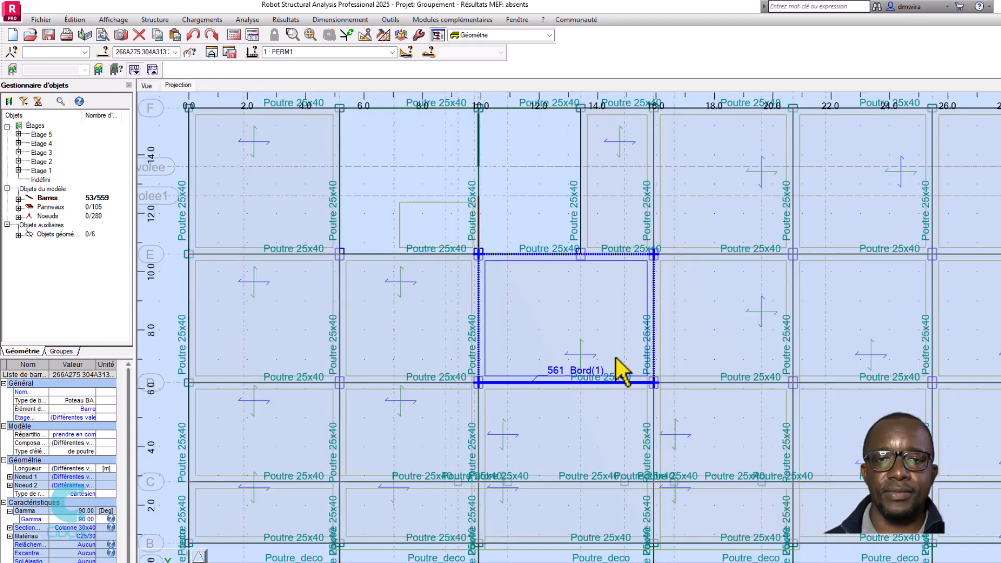
pyautogui.scroll(8, 662, 557)
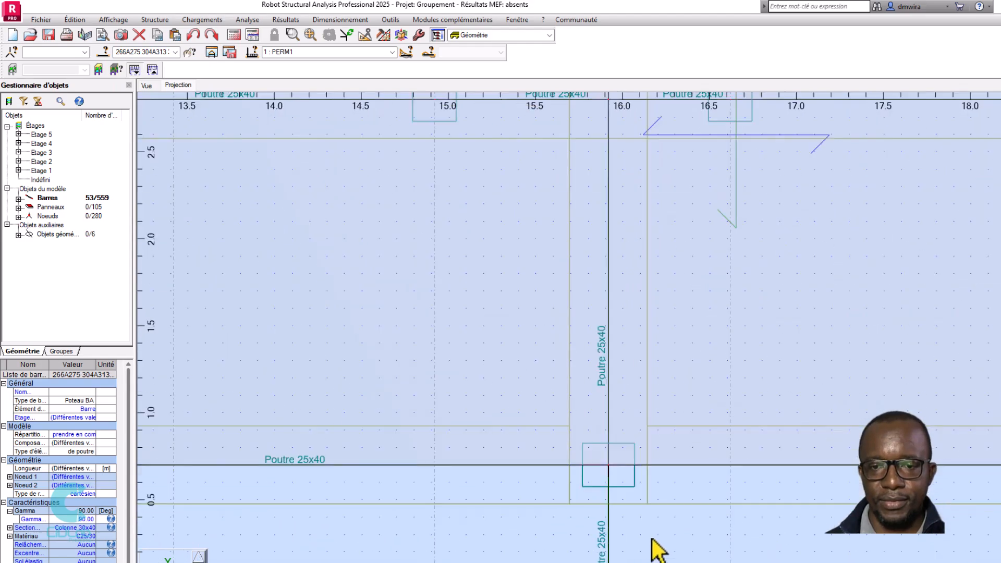
pyautogui.scroll(-7, 574, 446)
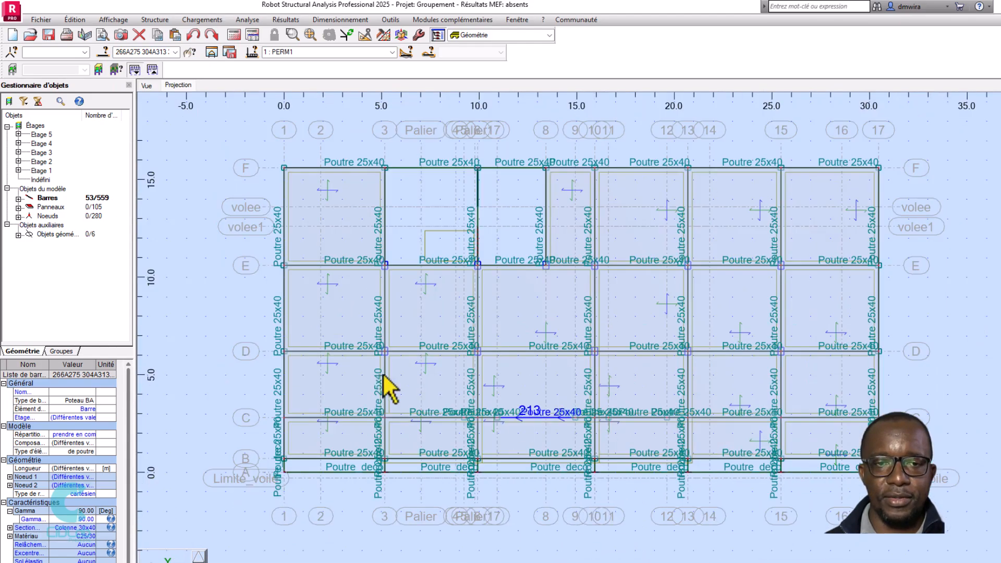
pyautogui.scroll(4, 309, 202)
pyautogui.scroll(-5, 275, 298)
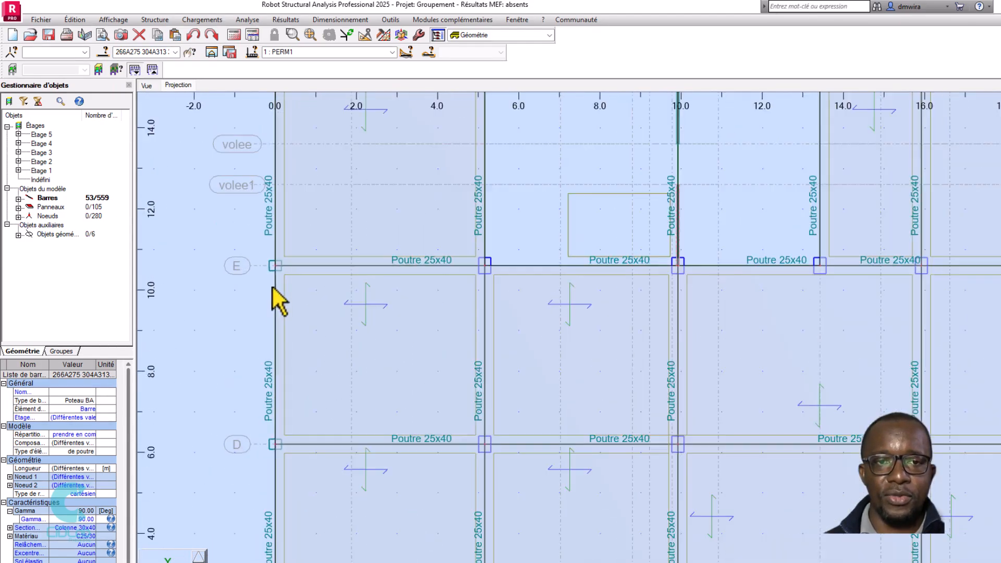
# Select the Colonne_rive_long group in the plan view and set the Gamma angle of its columns to 90°
pyautogui.click(176, 52)
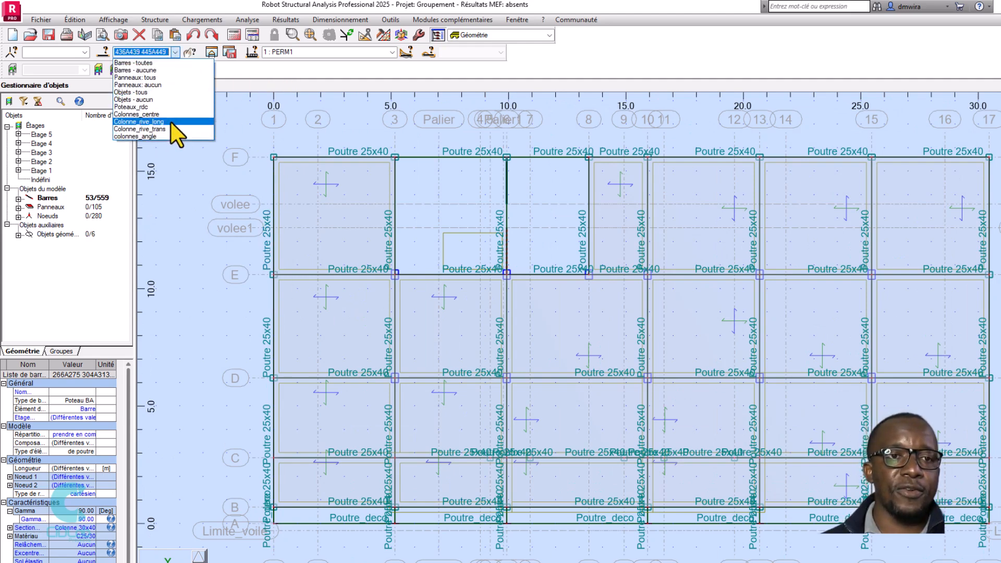
pyautogui.click(171, 122)
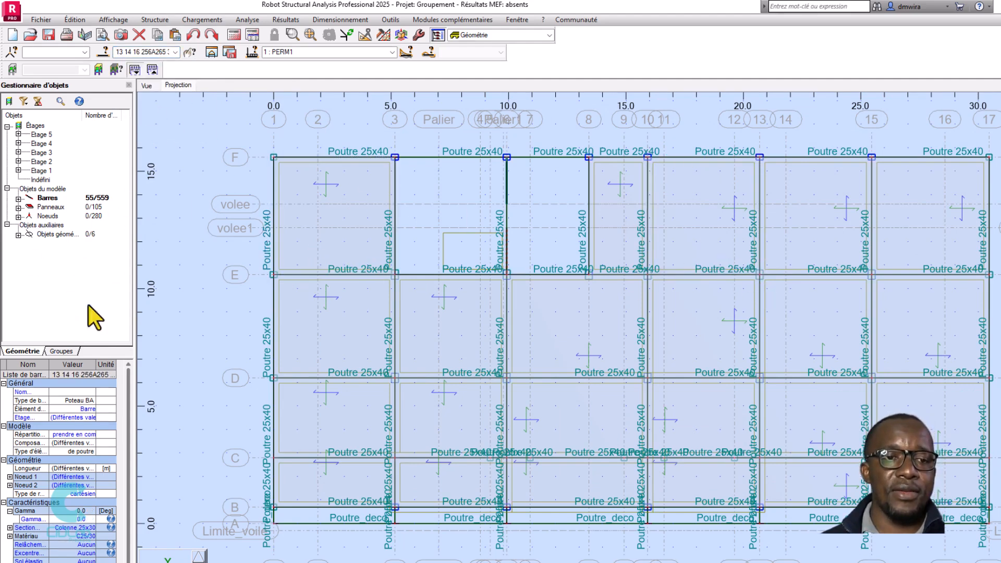
pyautogui.click(86, 519)
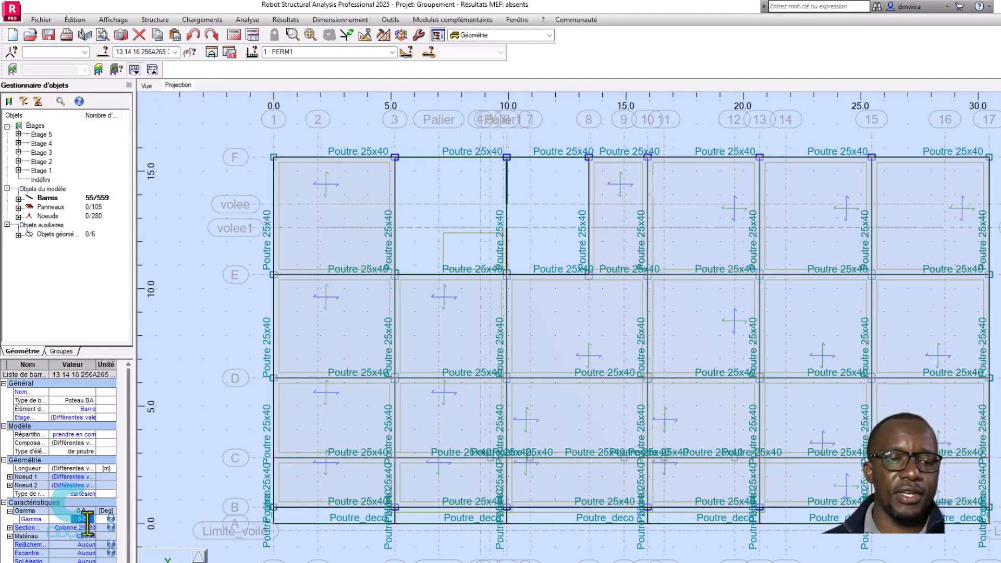
pyautogui.write('9')
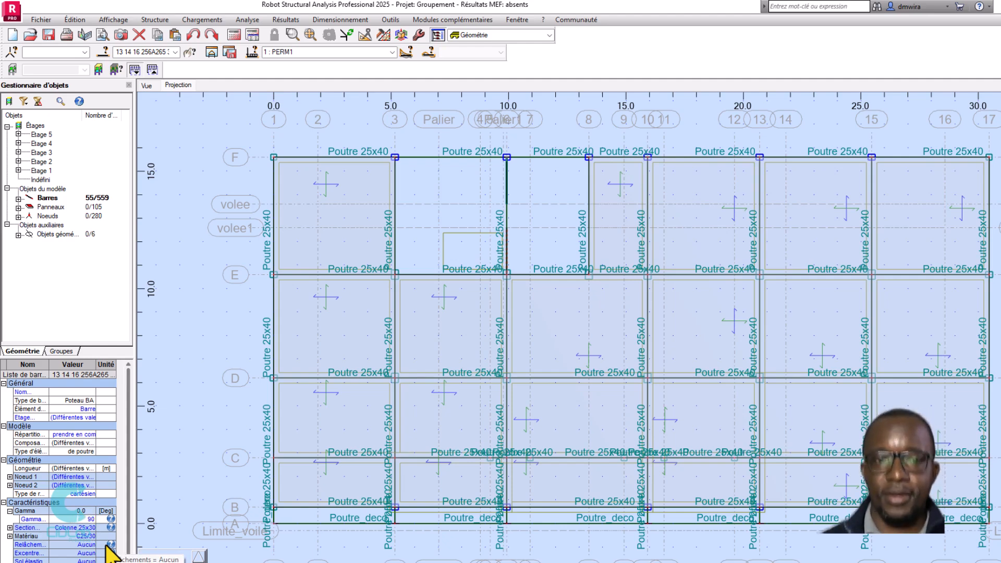
pyautogui.write('0')
pyautogui.press('Return')
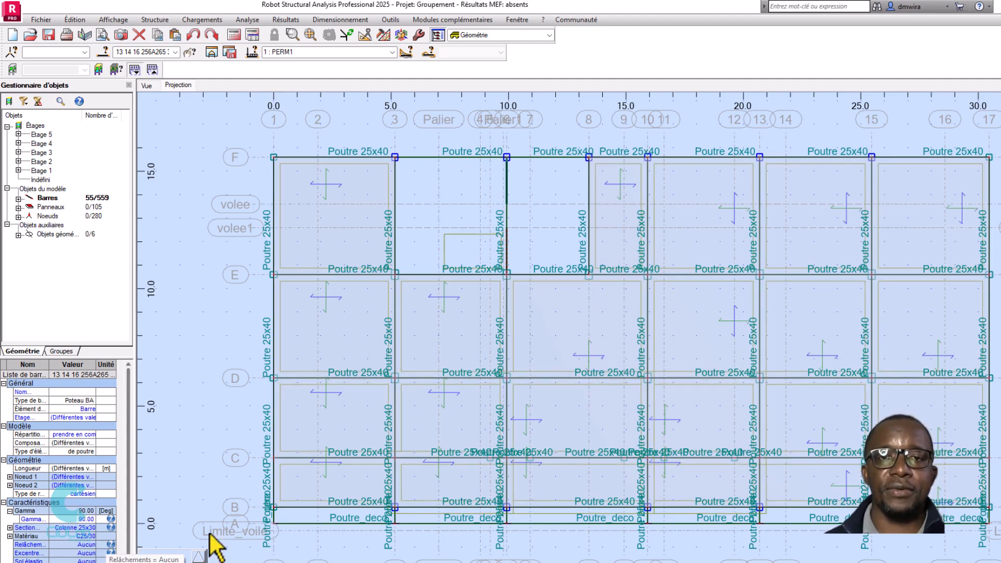
# Select the Colonne_rive_trans group and set the Gamma angle of its columns to 90°
pyautogui.click(175, 52)
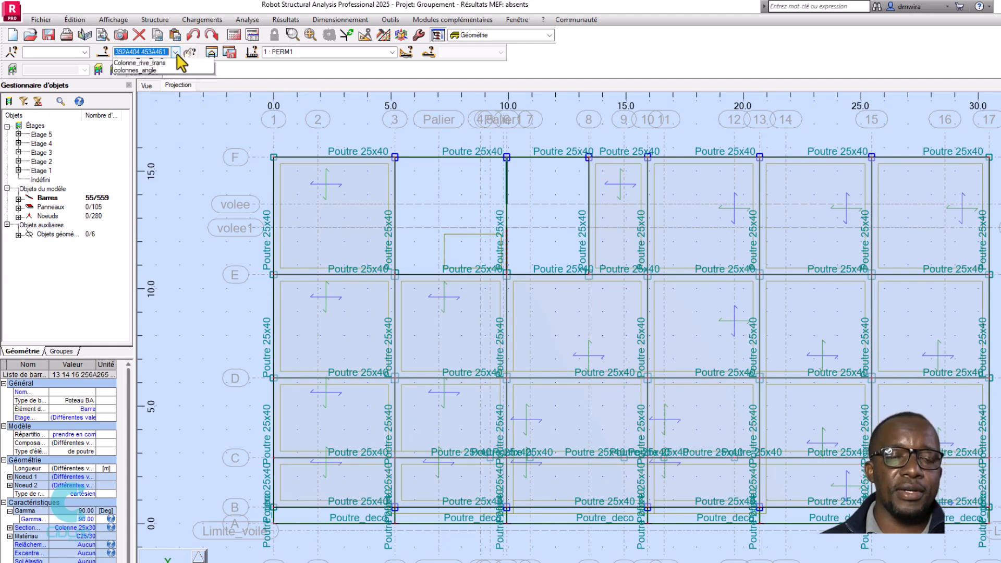
pyautogui.click(185, 128)
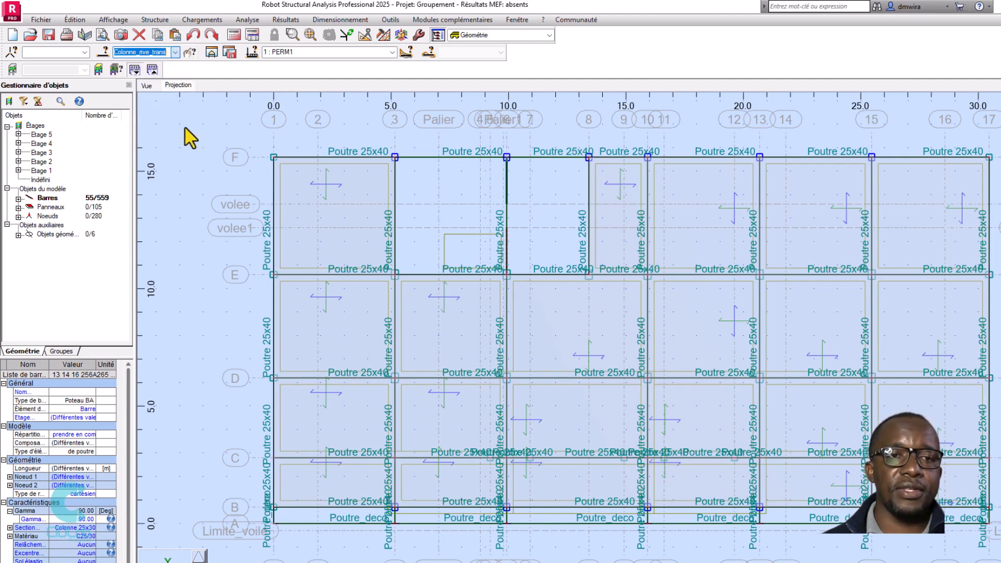
pyautogui.click(82, 520)
pyautogui.write('9')
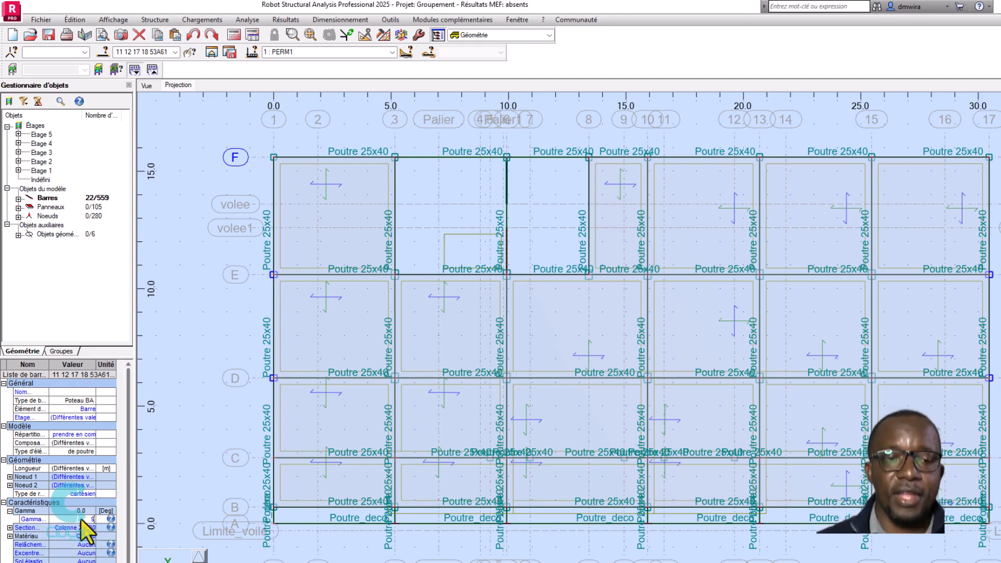
pyautogui.write('0')
pyautogui.press('Return')
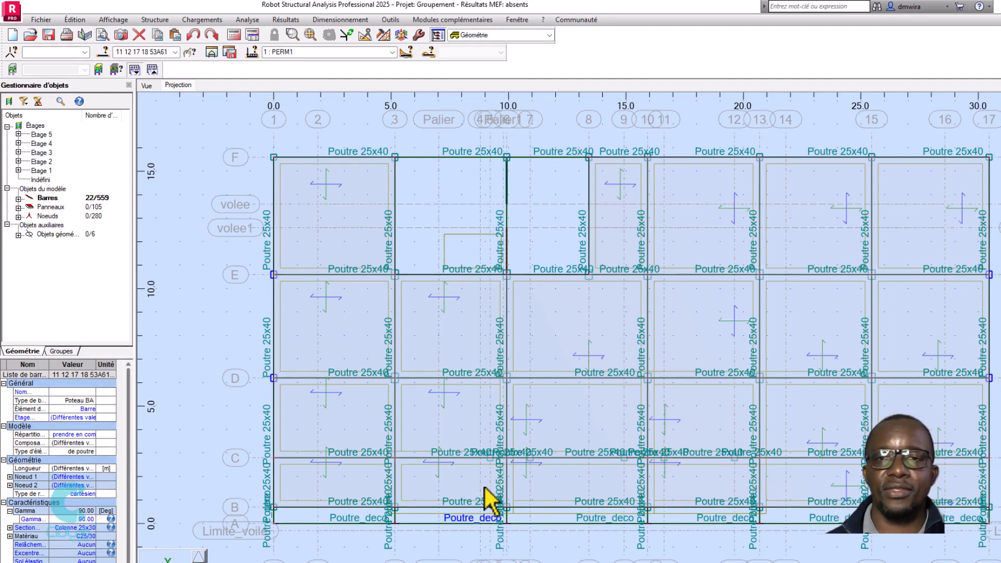
pyautogui.scroll(-1, 599, 353)
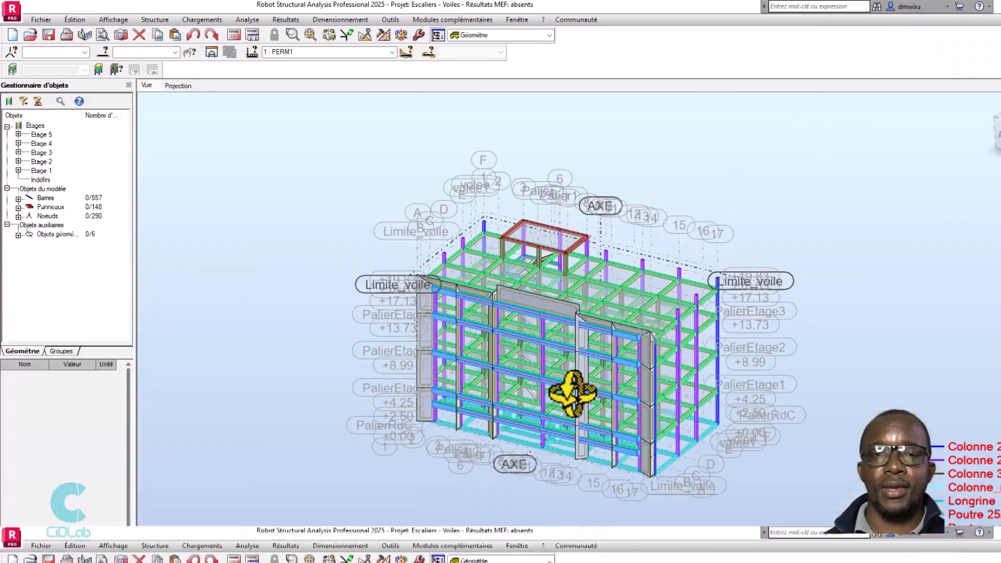
pyautogui.scroll(5, 646, 314)
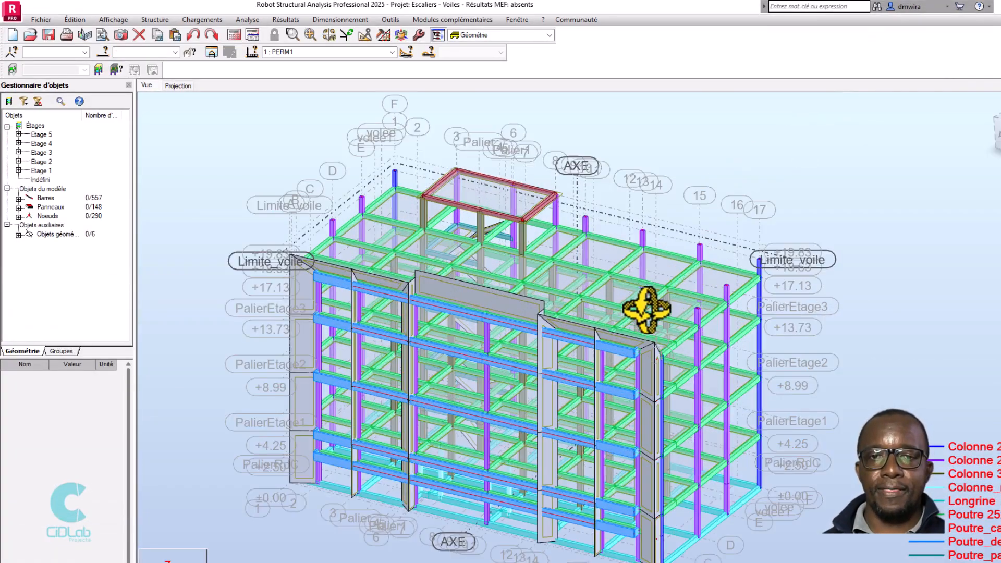
pyautogui.scroll(-4, 584, 269)
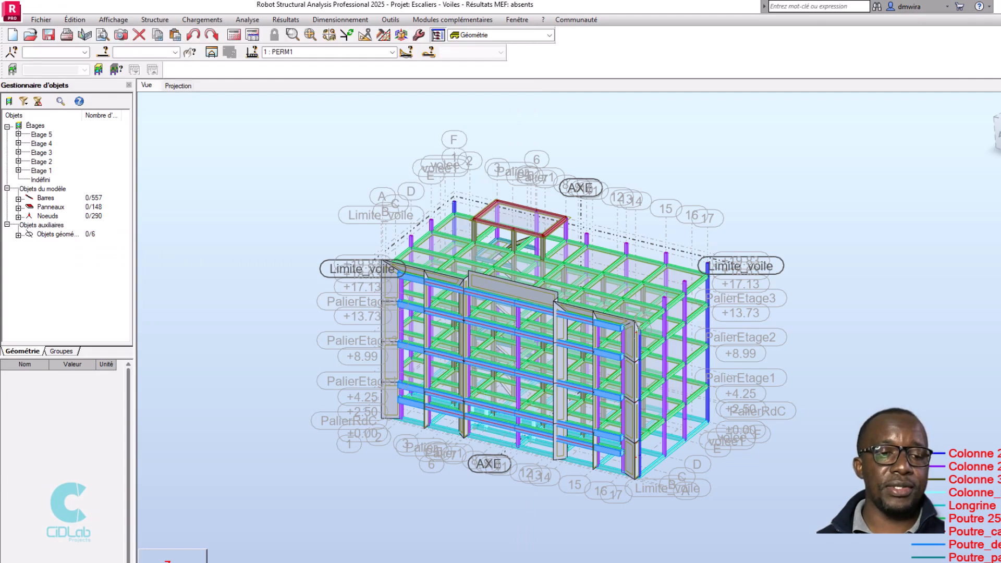
pyautogui.moveTo(133, 36); pyautogui.dragTo(279, 115)
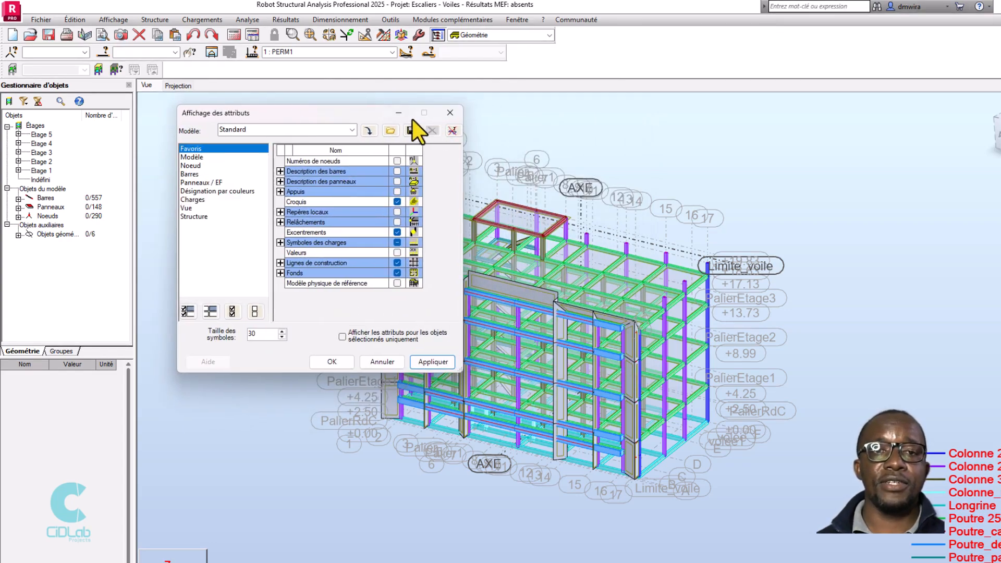
pyautogui.click(450, 113)
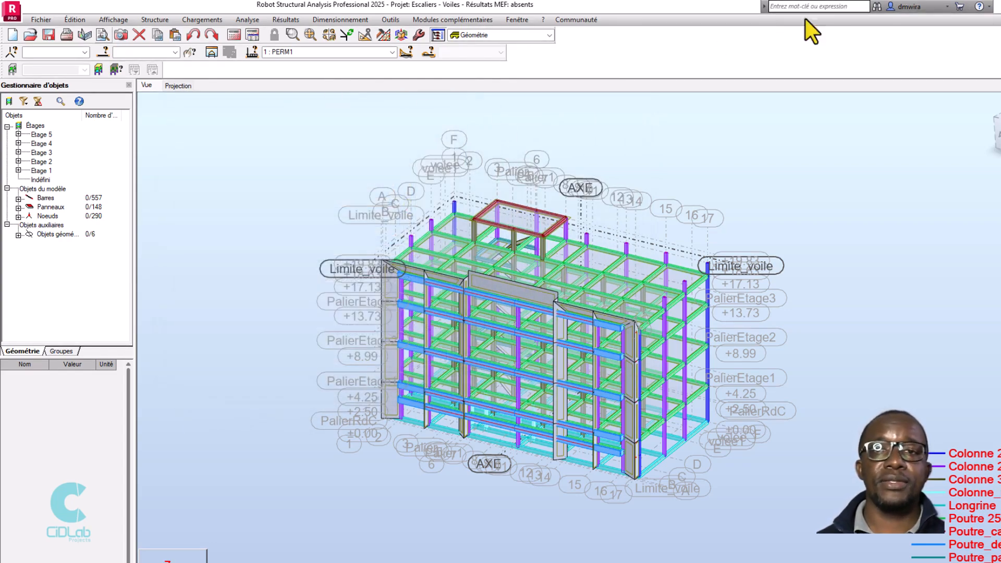
# Open the display attributes settings for the 3D model and place the dialog clear of the building
pyautogui.click(125, 19)
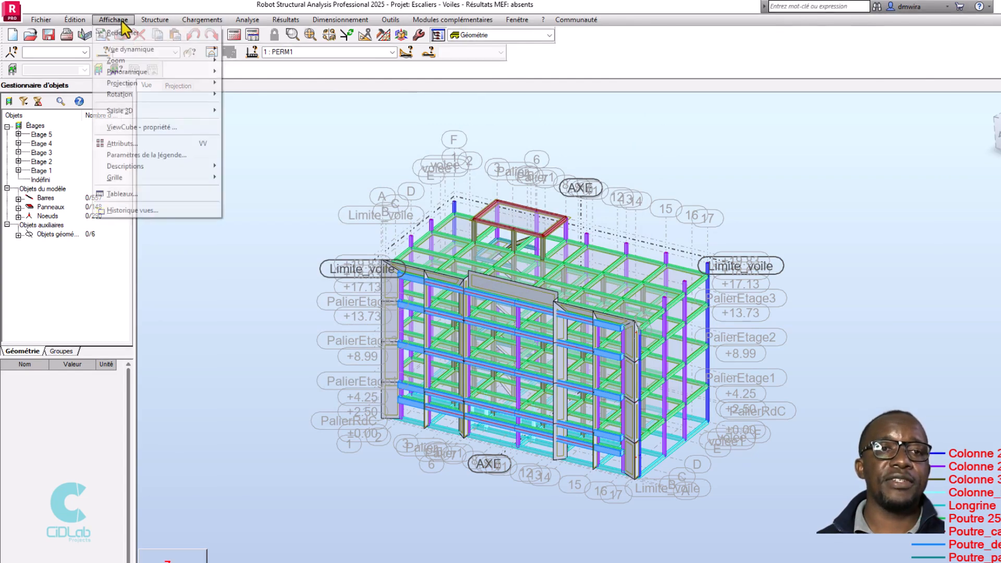
pyautogui.click(148, 145)
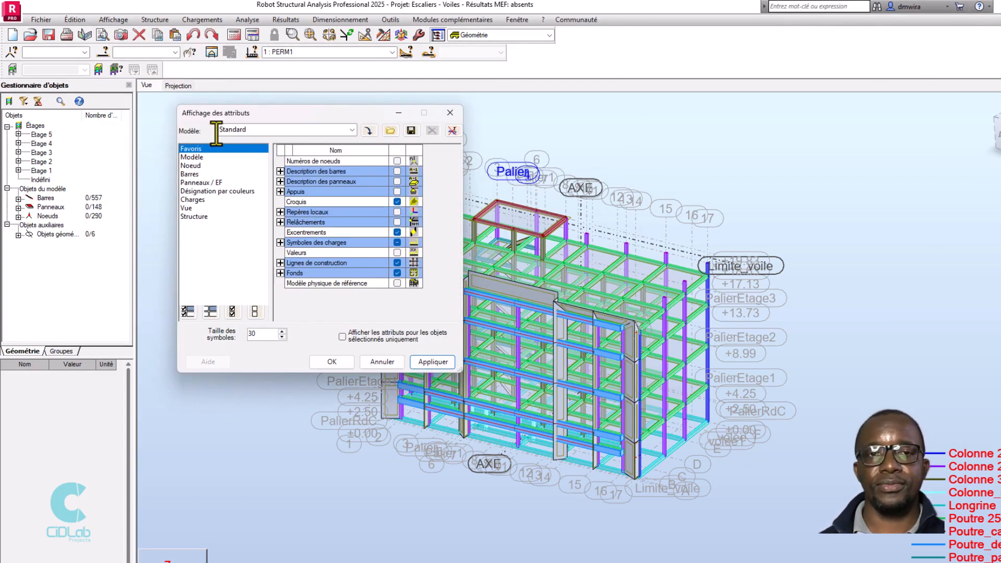
pyautogui.moveTo(359, 123); pyautogui.dragTo(152, 112)
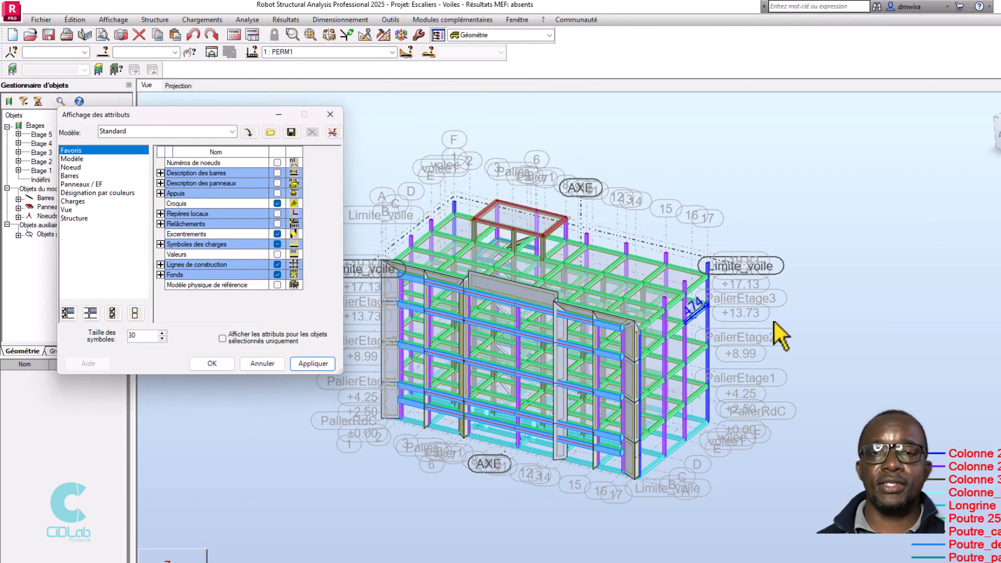
pyautogui.scroll(-2, 814, 292)
pyautogui.scroll(1, 634, 297)
pyautogui.moveTo(192, 116); pyautogui.dragTo(256, 102)
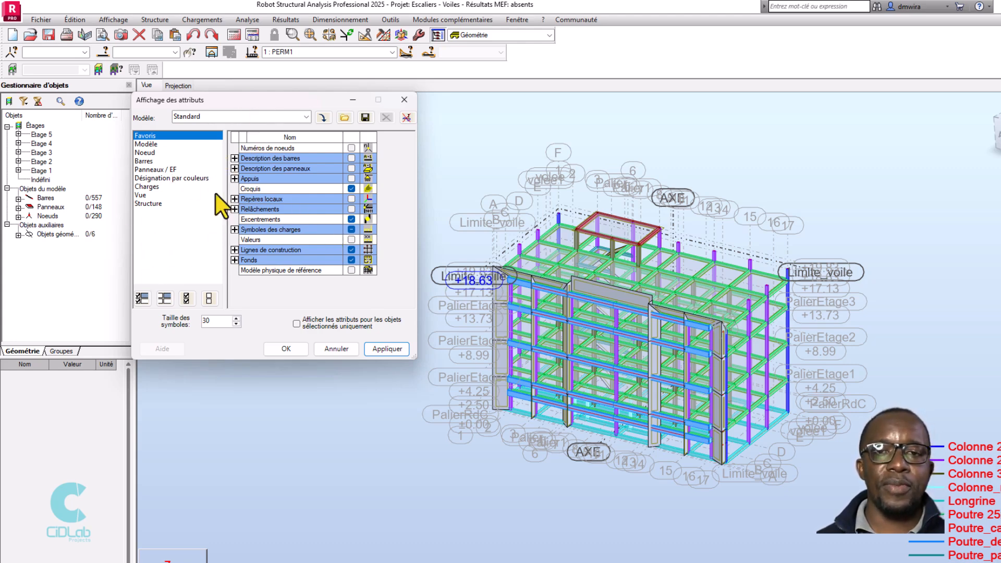
# Enable the panel thickness display (Epaisseur des panneaux) among the Panneaux / EF attributes and apply it to the model
pyautogui.click(151, 170)
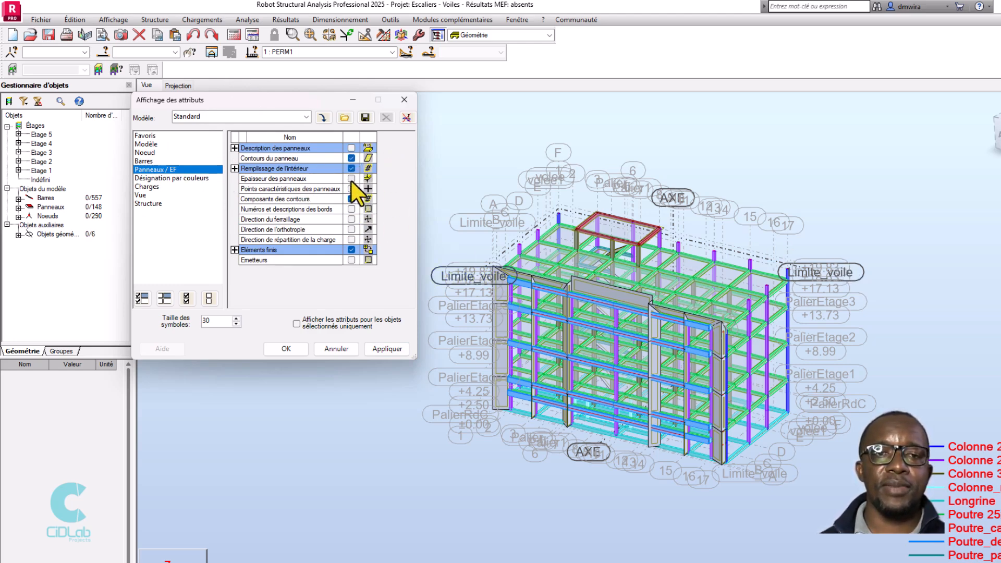
pyautogui.rightClick(760, 211)
pyautogui.click(814, 260)
pyautogui.moveTo(813, 260); pyautogui.dragTo(745, 305)
pyautogui.scroll(5, 684, 358)
pyautogui.moveTo(545, 313); pyautogui.dragTo(750, 258, button='middle')
pyautogui.scroll(6, 633, 268)
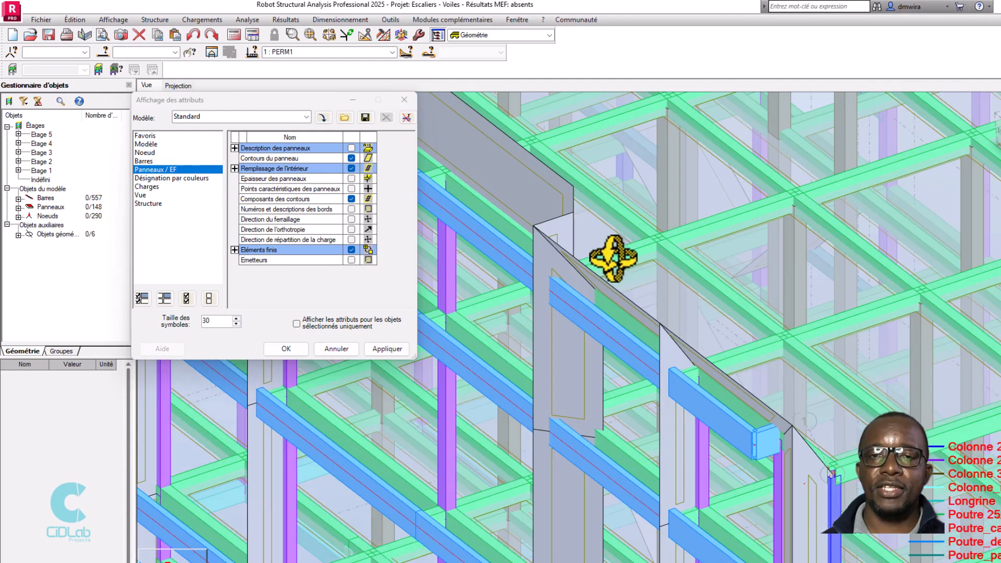
pyautogui.scroll(3, 617, 255)
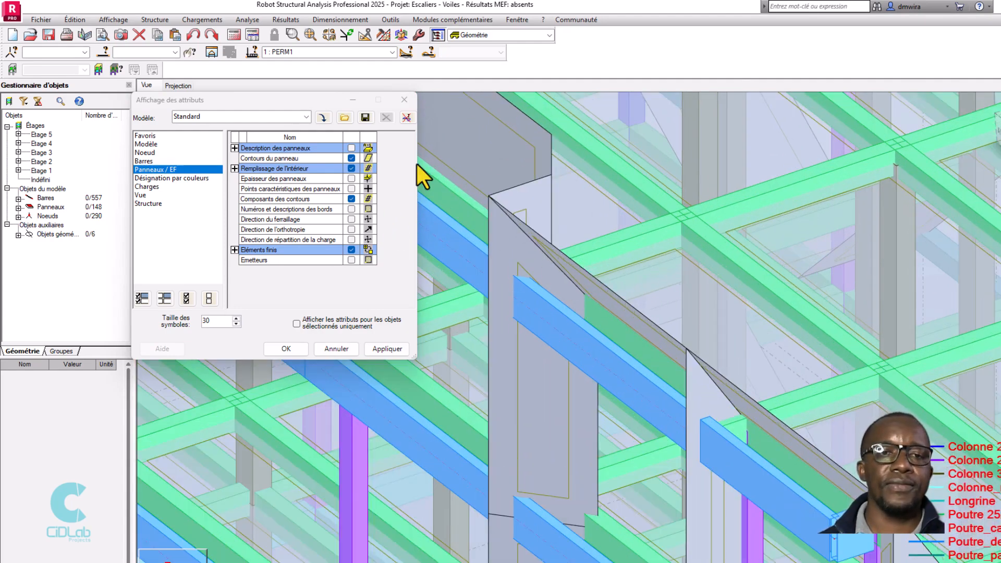
pyautogui.click(352, 179)
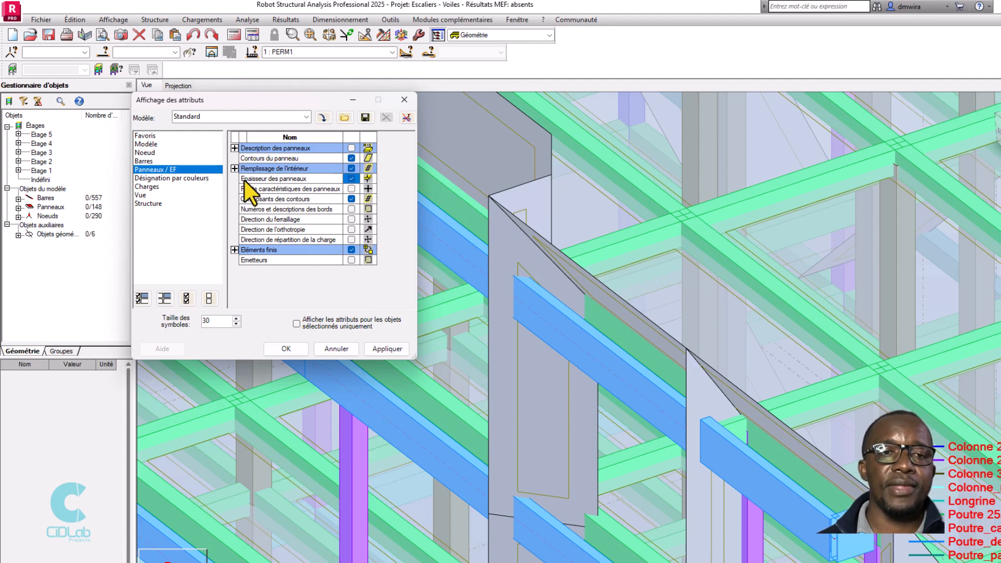
pyautogui.click(392, 350)
# Examine the thickness of the façade wall panels and slabs from several sides of the building
pyautogui.scroll(-5, 572, 271)
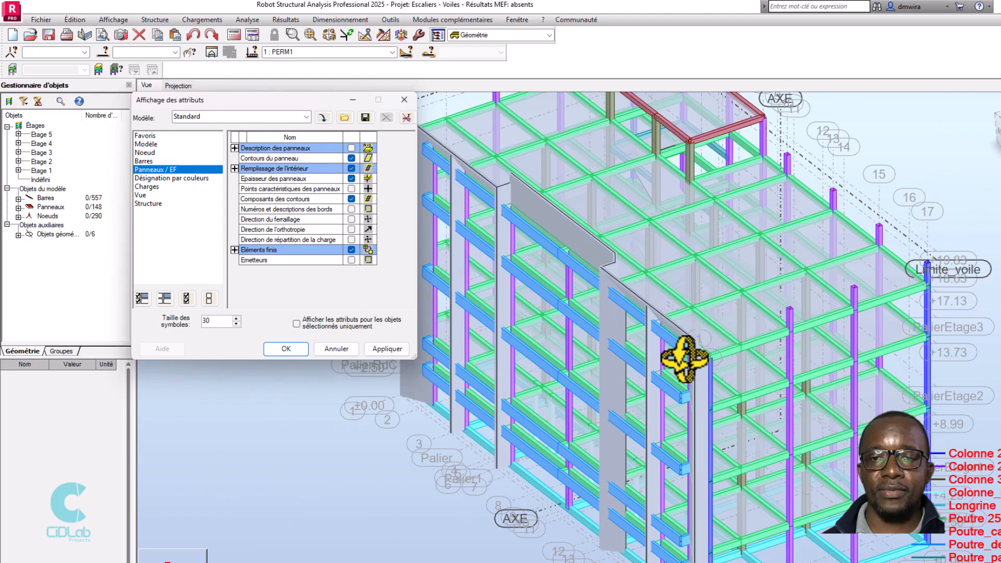
pyautogui.scroll(3, 693, 361)
pyautogui.scroll(2, 708, 350)
pyautogui.scroll(-3, 705, 313)
pyautogui.moveTo(706, 327); pyautogui.dragTo(739, 308)
pyautogui.scroll(-8, 740, 321)
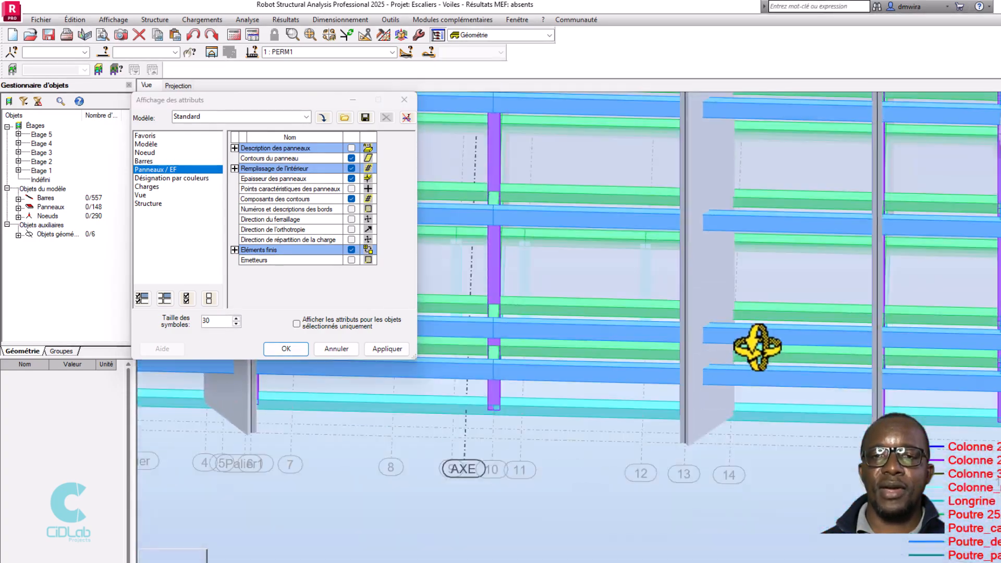
pyautogui.scroll(10, 632, 301)
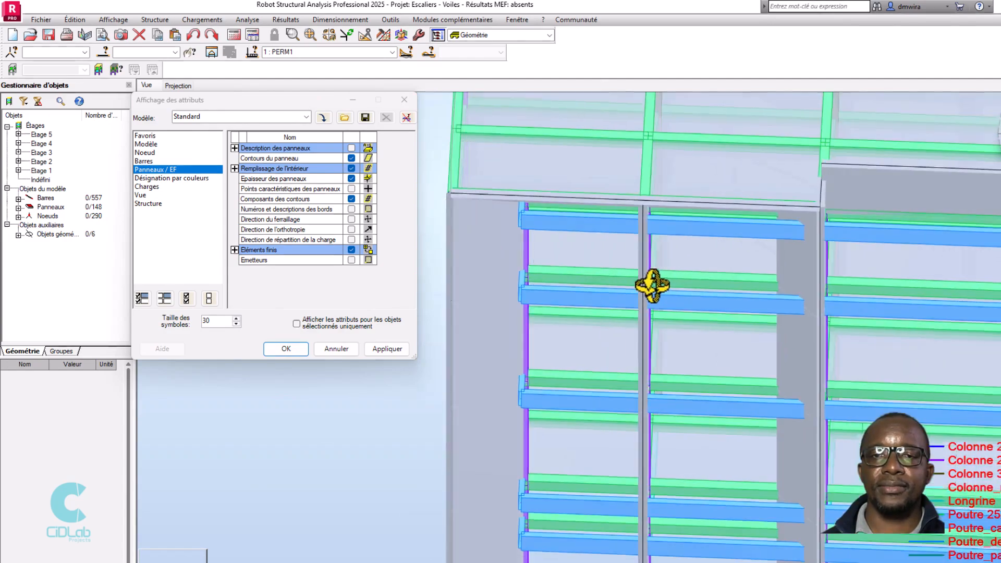
pyautogui.scroll(-8, 612, 245)
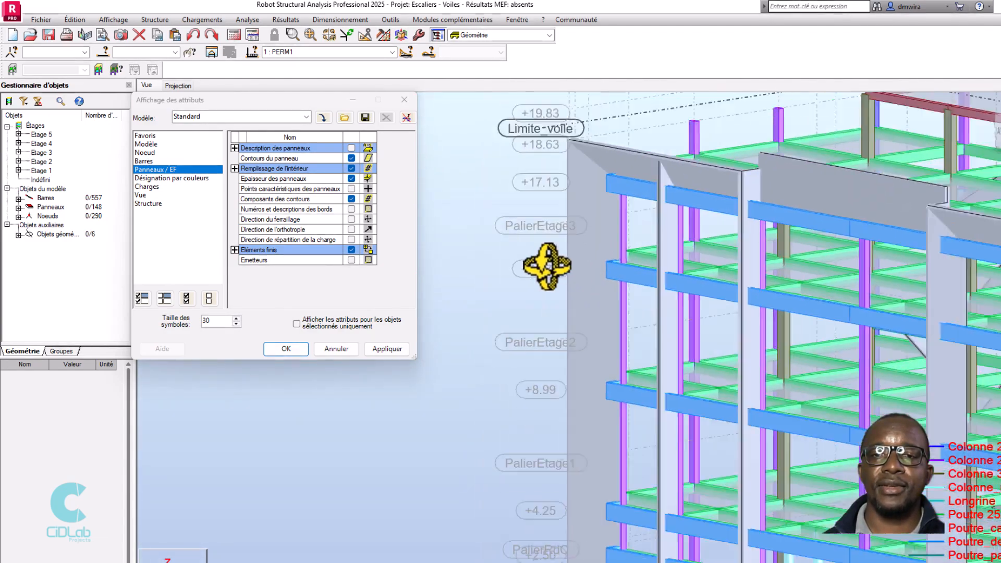
pyautogui.scroll(8, 698, 295)
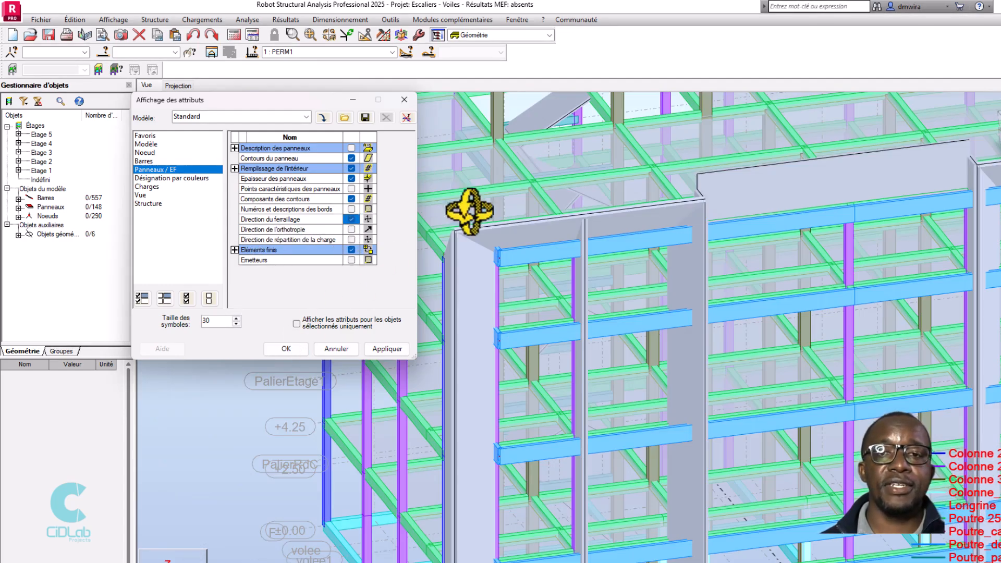
# Apply the reinforcement direction display (Direction du ferraillage) to the panels and inspect its symbols on the slabs
pyautogui.click(380, 348)
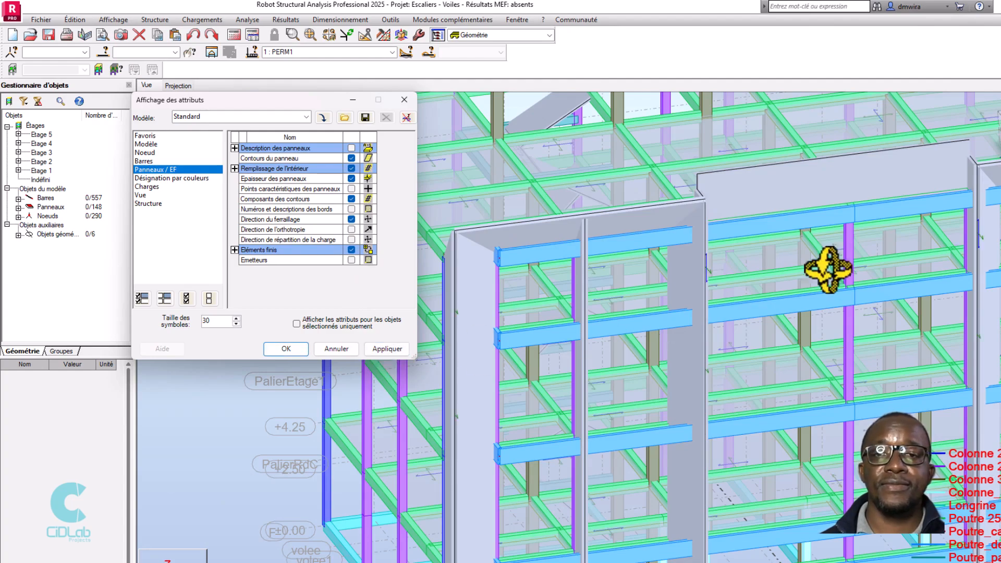
pyautogui.scroll(-4, 824, 233)
pyautogui.scroll(5, 711, 217)
pyautogui.scroll(2, 678, 207)
pyautogui.moveTo(690, 216); pyautogui.dragTo(650, 205)
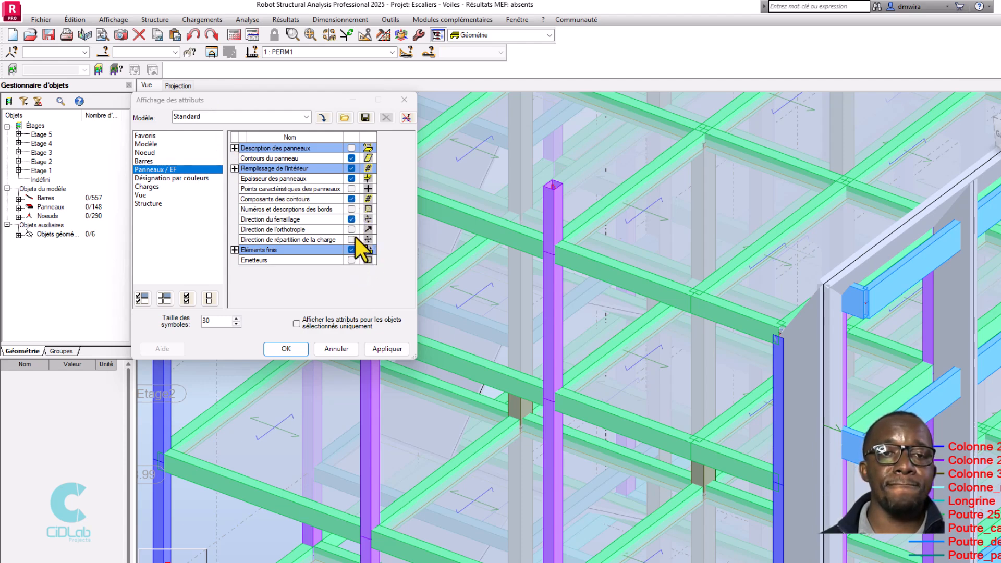
# Turn off the panels' reinforcement direction display and apply the change to the model
pyautogui.click(352, 219)
pyautogui.click(386, 349)
pyautogui.scroll(-3, 681, 285)
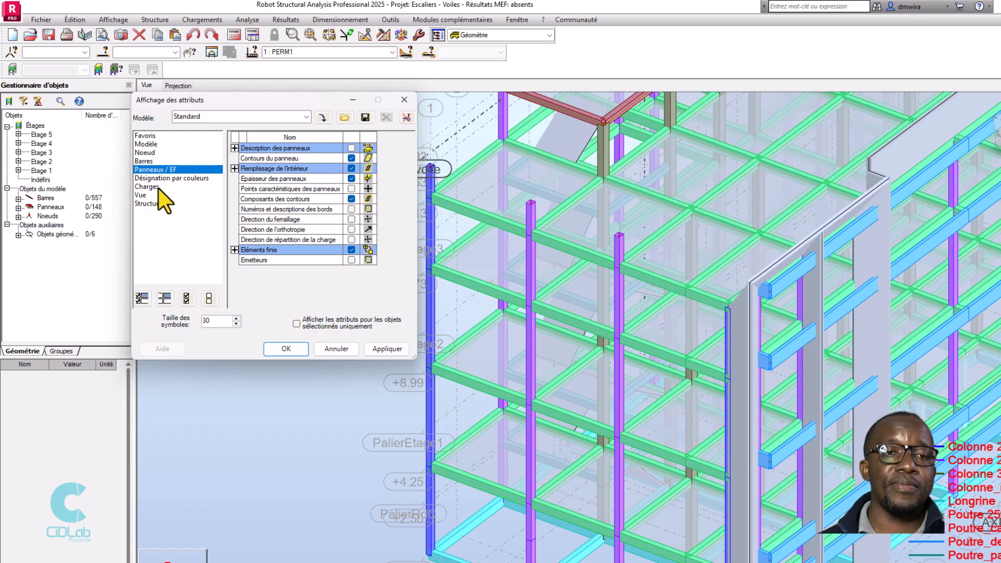
# Apply the storey colour legend (Etages - légende par couleurs) to the model and examine the coloured storeys around the building
pyautogui.click(180, 178)
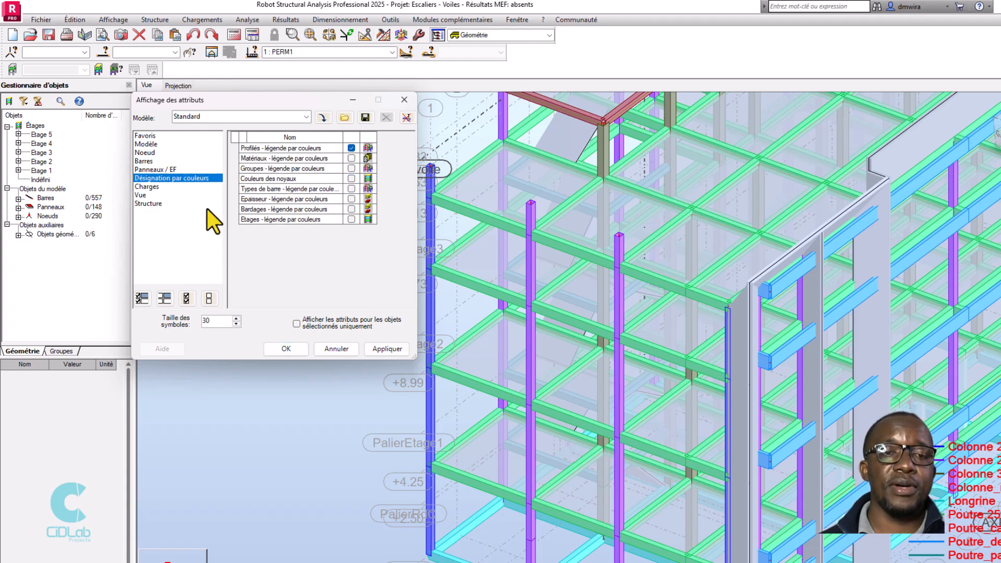
pyautogui.scroll(-5, 727, 273)
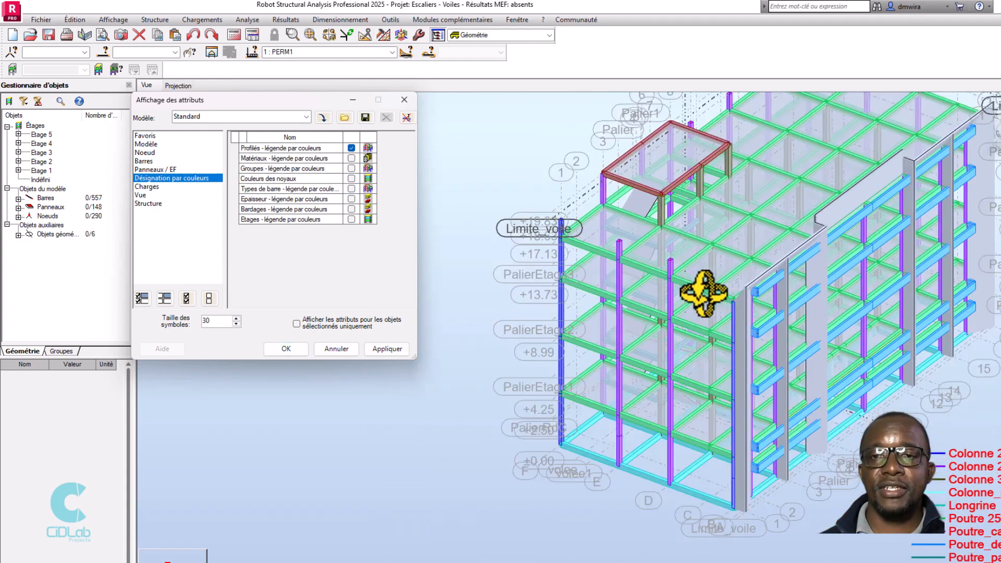
pyautogui.moveTo(976, 272); pyautogui.dragTo(827, 280)
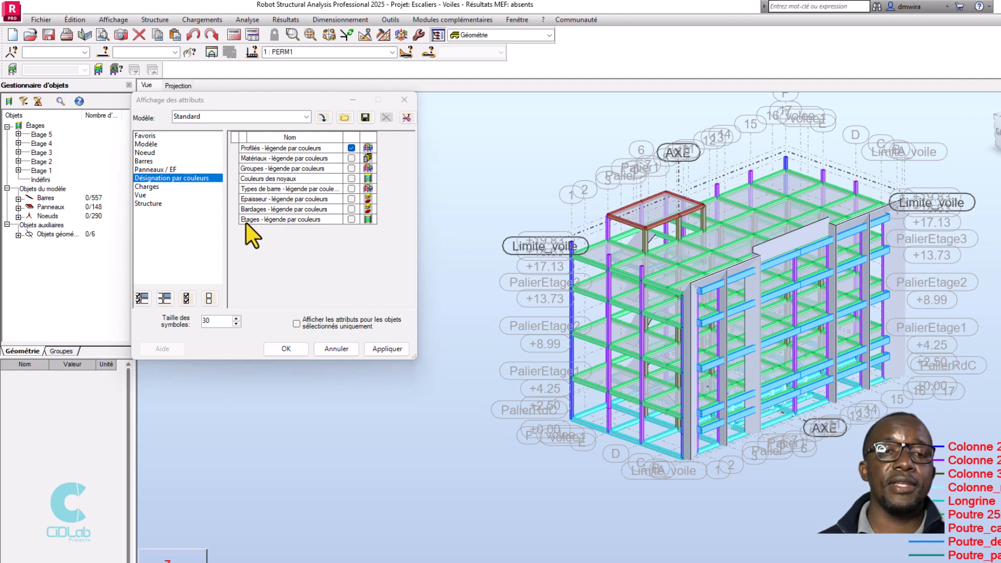
pyautogui.click(351, 219)
pyautogui.click(388, 349)
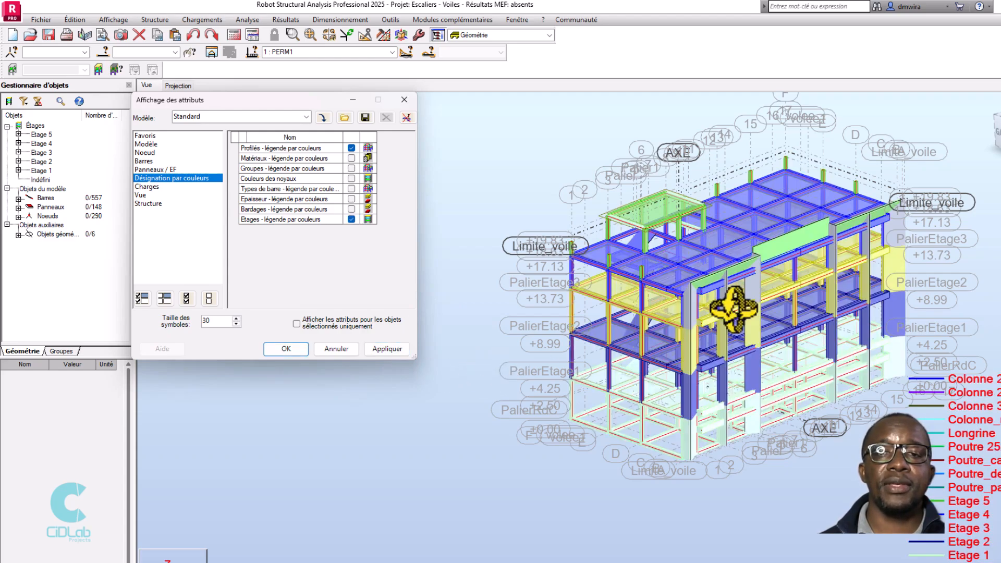
pyautogui.scroll(-3, 628, 268)
pyautogui.scroll(3, 893, 268)
pyautogui.moveTo(884, 269); pyautogui.dragTo(780, 283)
pyautogui.scroll(2, 781, 283)
pyautogui.keyDown('shift'); pyautogui.moveTo(780, 284); pyautogui.dragTo(819, 281, button='middle'); pyautogui.keyUp('shift')
pyautogui.scroll(-3, 791, 300)
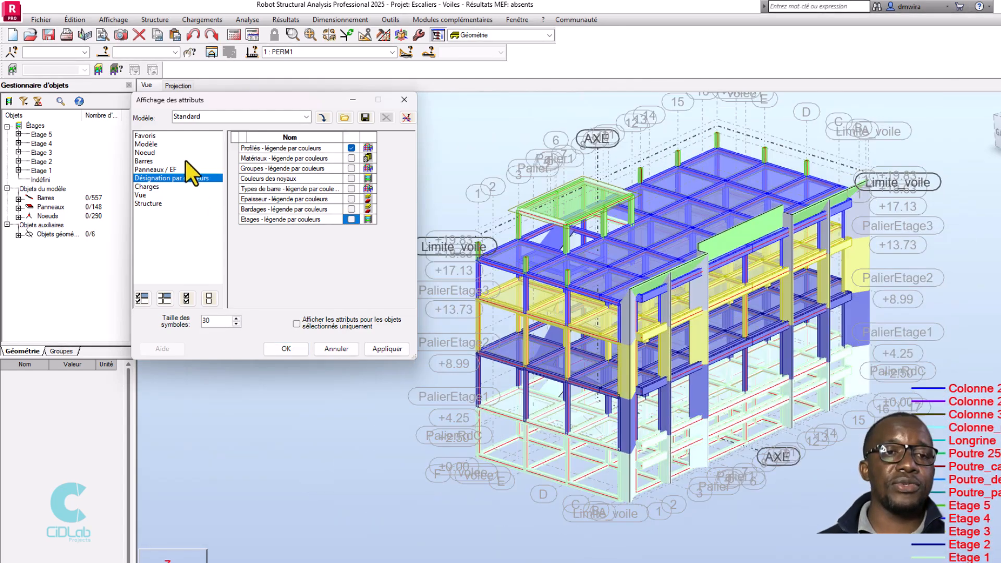
# Turn off the construction lines (Lignes de construction) and their descriptions in the structure display attributes, inspect the building, and close the attribute settings
pyautogui.click(156, 145)
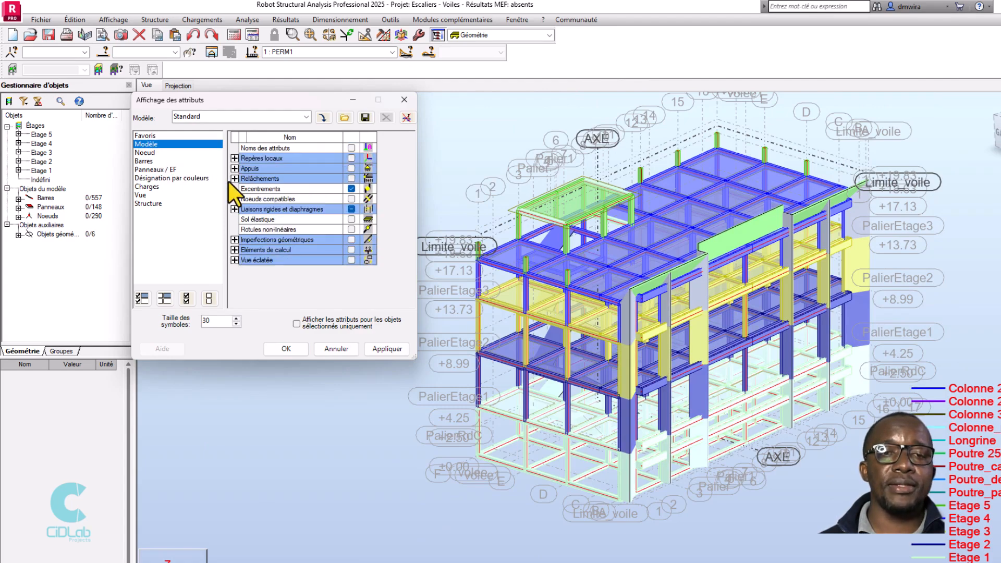
pyautogui.click(151, 204)
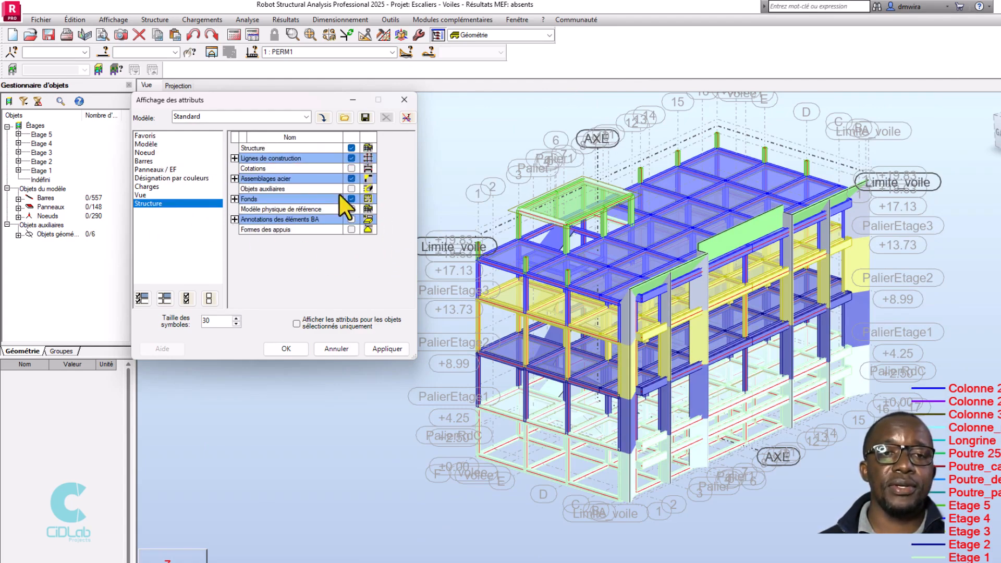
pyautogui.click(233, 159)
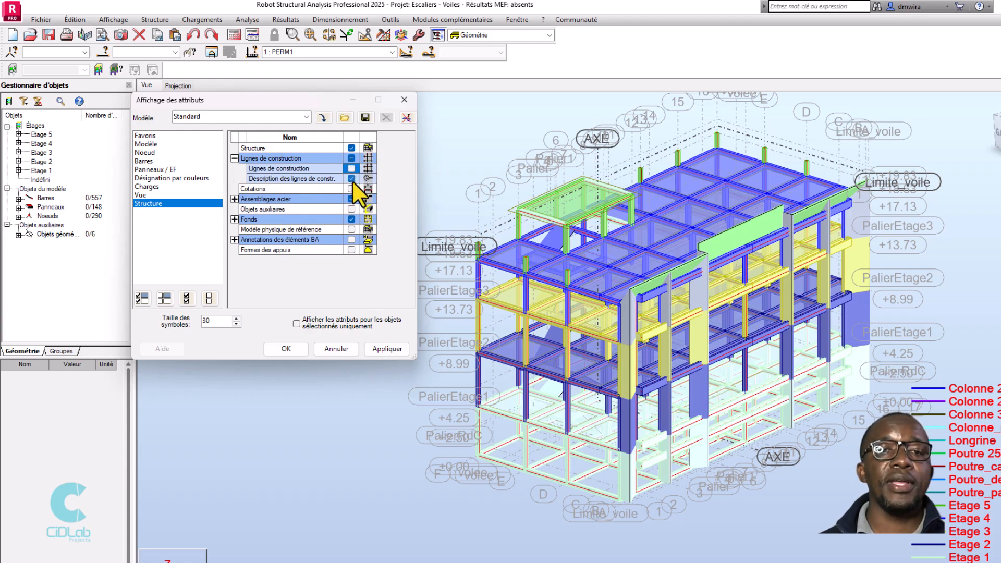
pyautogui.click(398, 349)
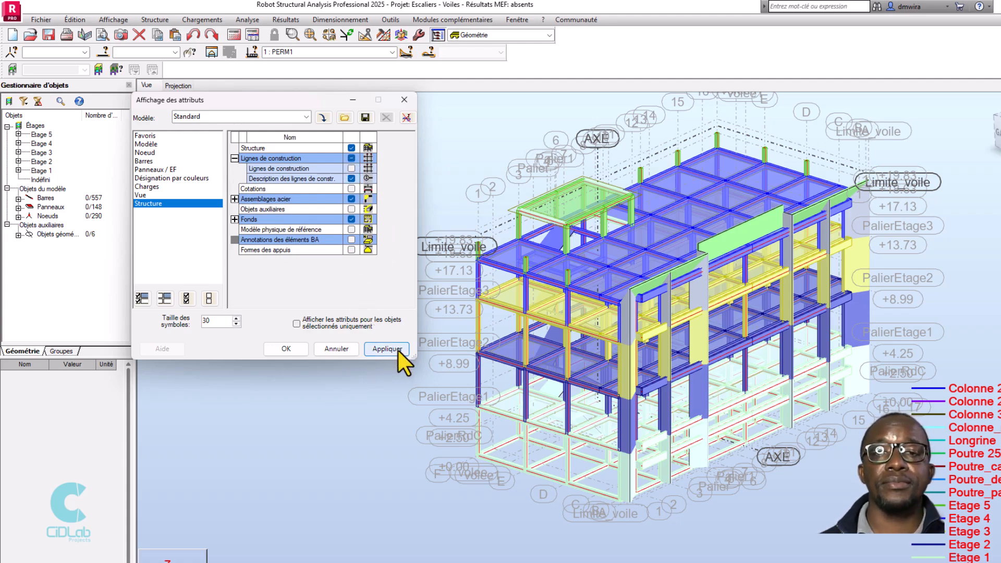
pyautogui.moveTo(671, 329)
pyautogui.keyDown('shift'); pyautogui.mouseDown(button='middle')
pyautogui.moveTo(901, 264)
pyautogui.moveTo(887, 263)
pyautogui.moveTo(901, 252)
pyautogui.moveTo(889, 252)
pyautogui.mouseUp(button='middle'); pyautogui.keyUp('shift')
pyautogui.scroll(1, 890, 256)
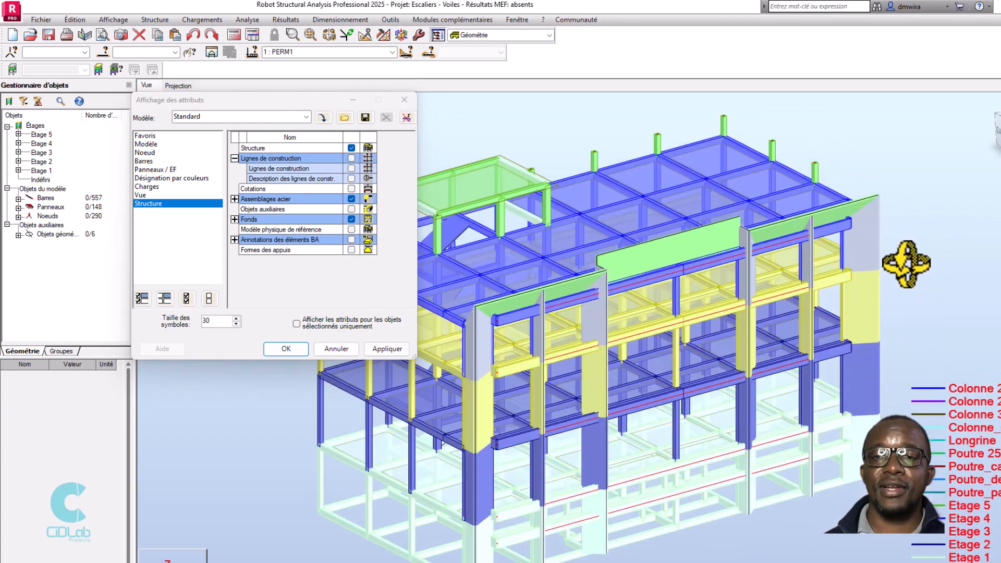
pyautogui.scroll(-2, 905, 264)
pyautogui.scroll(2, 912, 266)
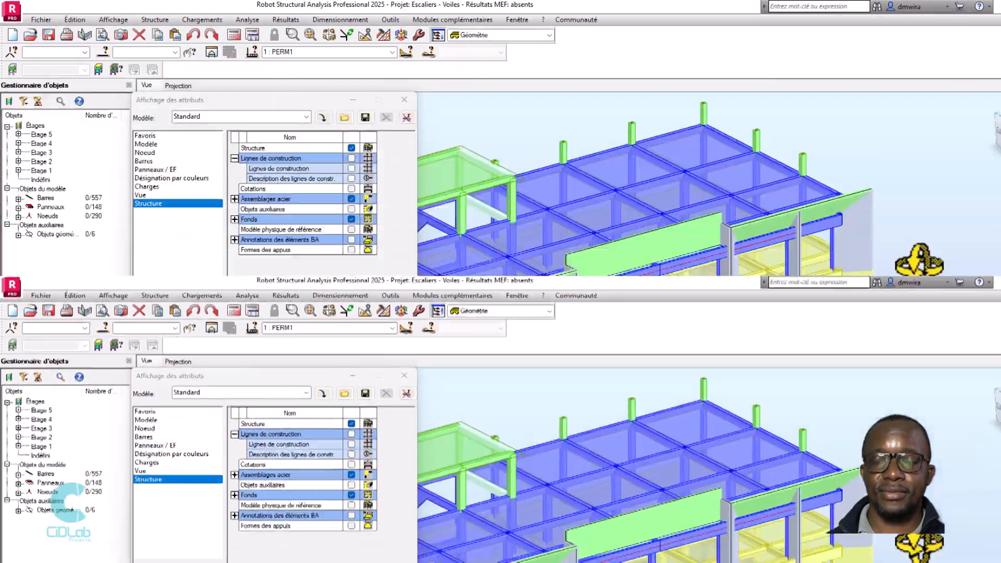
pyautogui.moveTo(913, 267)
pyautogui.keyDown('shift'); pyautogui.mouseDown(button='middle')
pyautogui.moveTo(907, 280)
pyautogui.moveTo(925, 264)
pyautogui.moveTo(850, 212)
pyautogui.moveTo(905, 235)
pyautogui.moveTo(896, 247)
pyautogui.mouseUp(button='middle'); pyautogui.keyUp('shift')
pyautogui.scroll(-3, 909, 252)
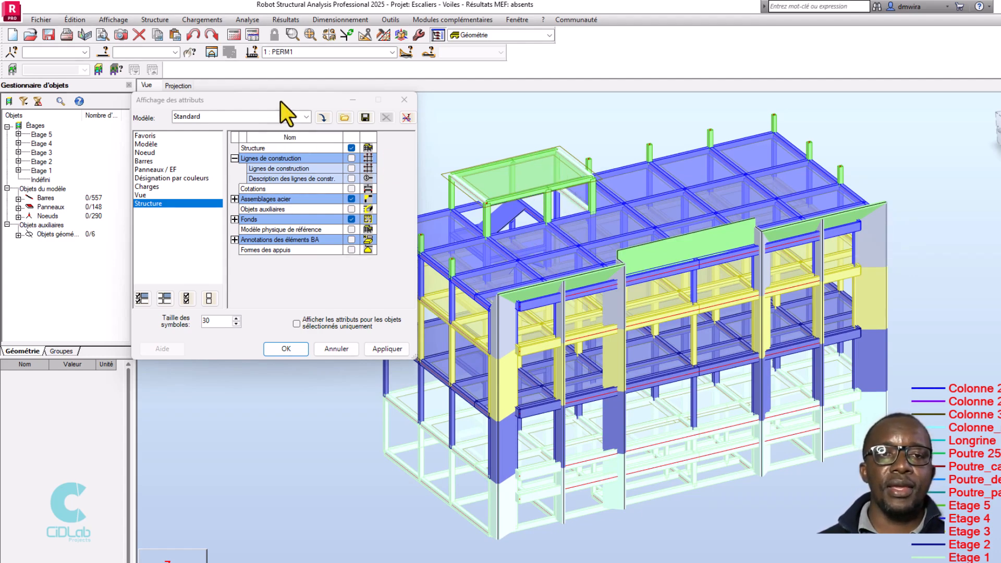
pyautogui.moveTo(257, 104); pyautogui.dragTo(316, 95)
pyautogui.click(426, 95)
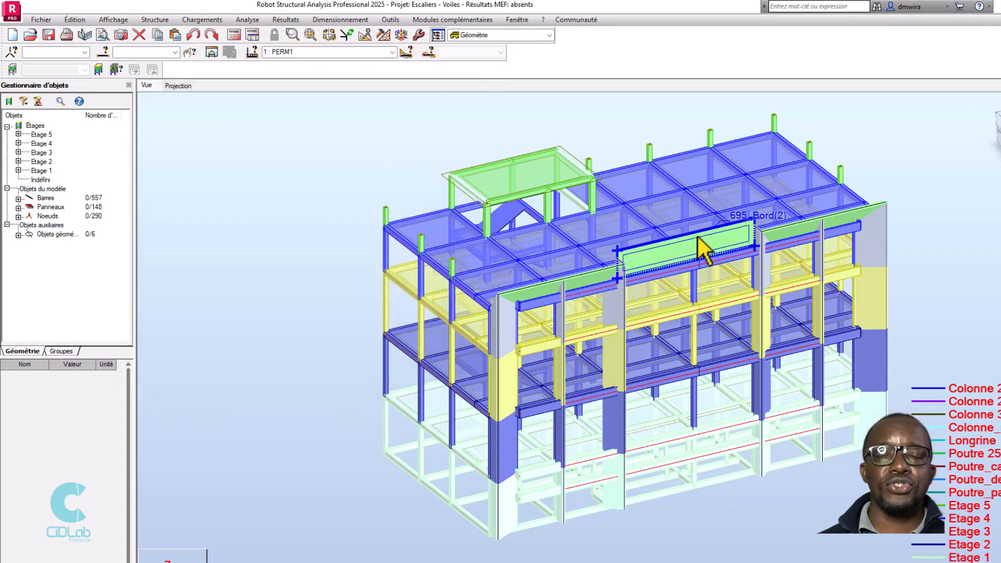
# Open the structure correction tool (Corriger) and place its dialog clear of the building model
pyautogui.scroll(-2, 466, 219)
pyautogui.scroll(3, 545, 170)
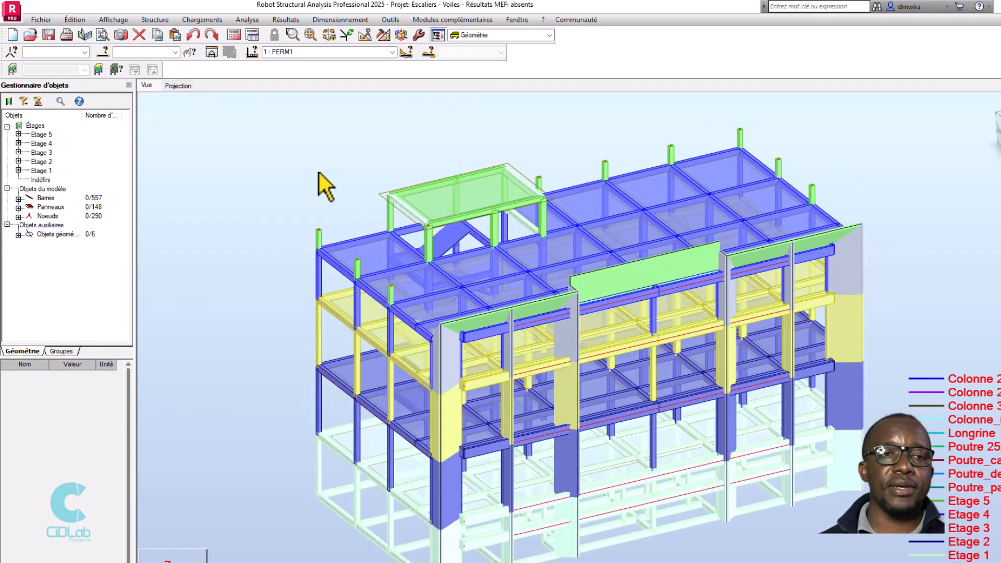
pyautogui.rightClick(287, 153)
pyautogui.click(290, 203)
pyautogui.moveTo(285, 175); pyautogui.dragTo(369, 158)
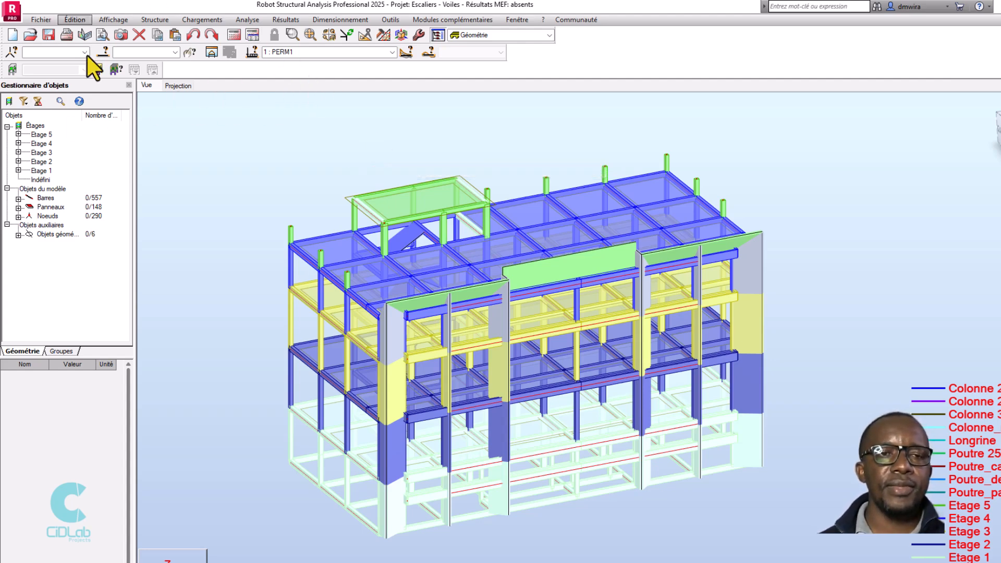
pyautogui.click(86, 18)
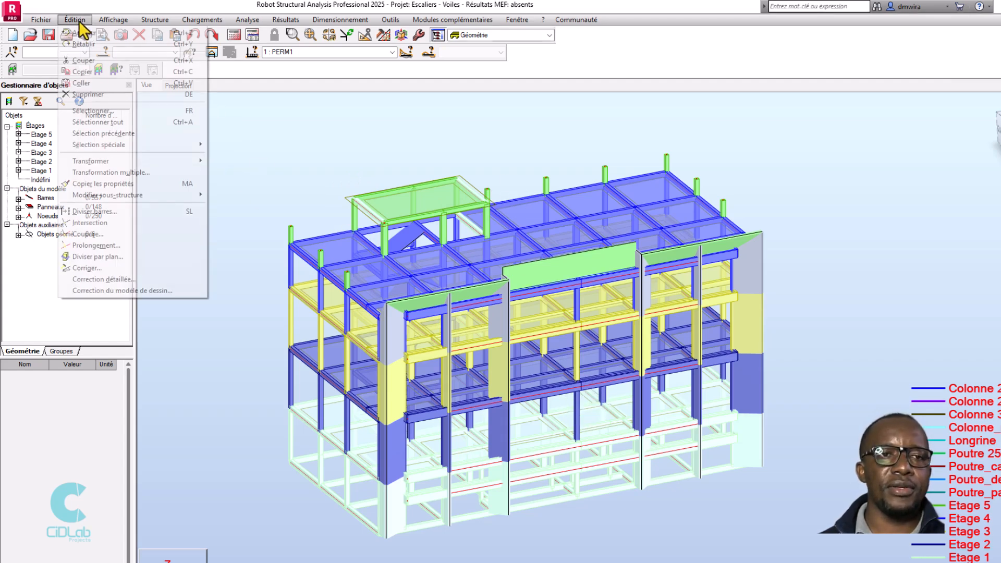
pyautogui.click(145, 269)
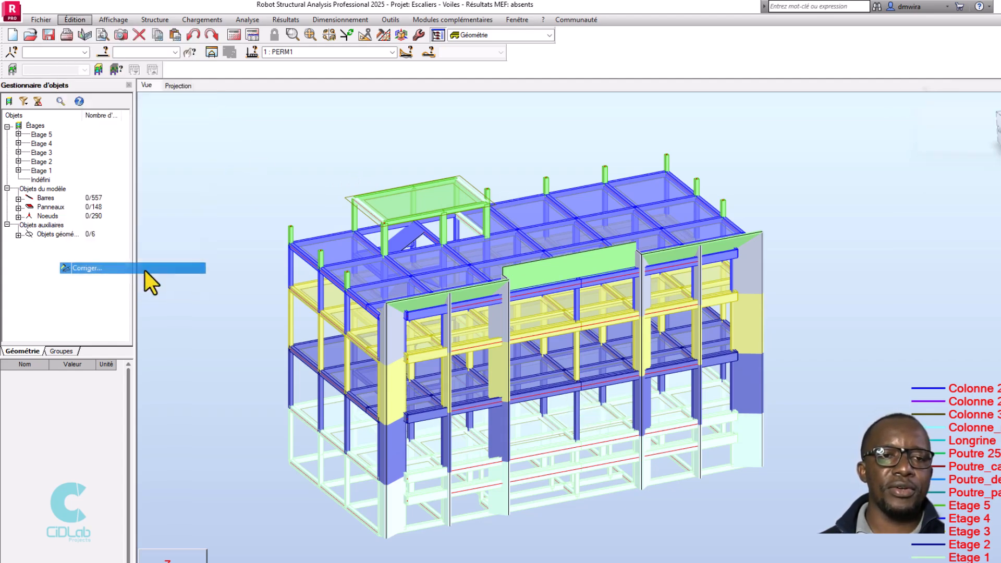
pyautogui.moveTo(964, 89); pyautogui.dragTo(193, 92)
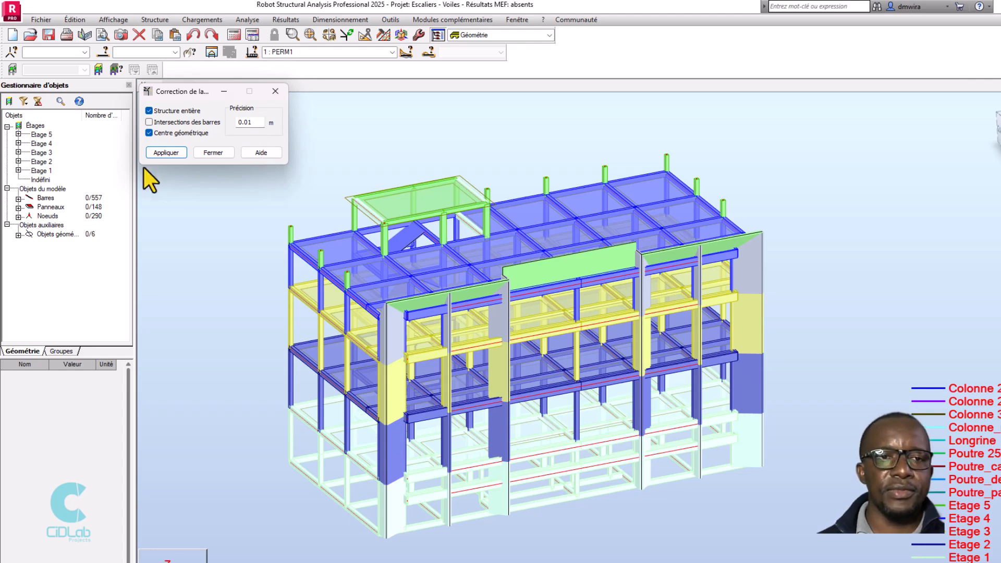
pyautogui.moveTo(186, 98); pyautogui.dragTo(188, 133)
# Select all nodes and apply the correction to the entire structure with the geometric centre option and 0.01 m precision
pyautogui.click(84, 51)
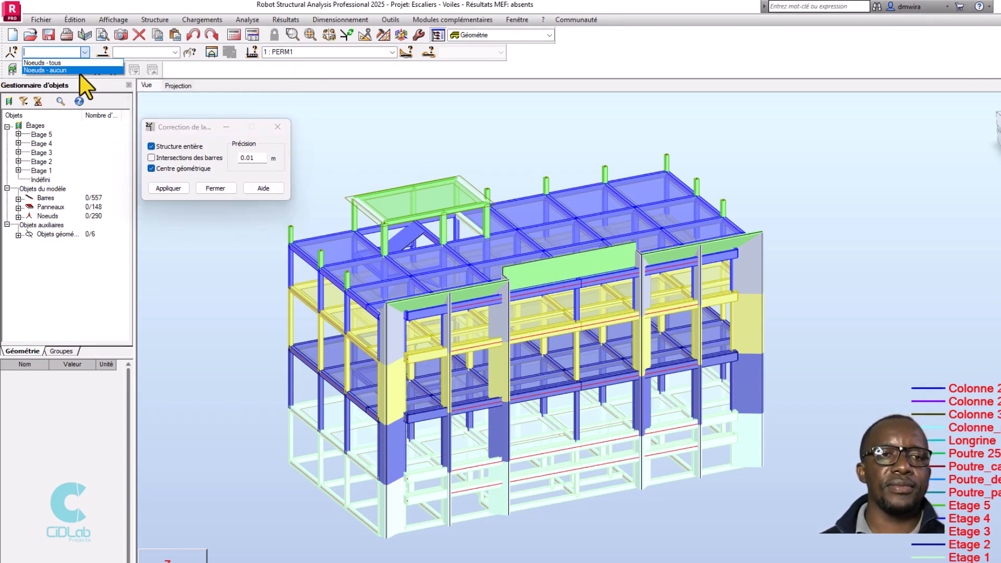
pyautogui.click(77, 65)
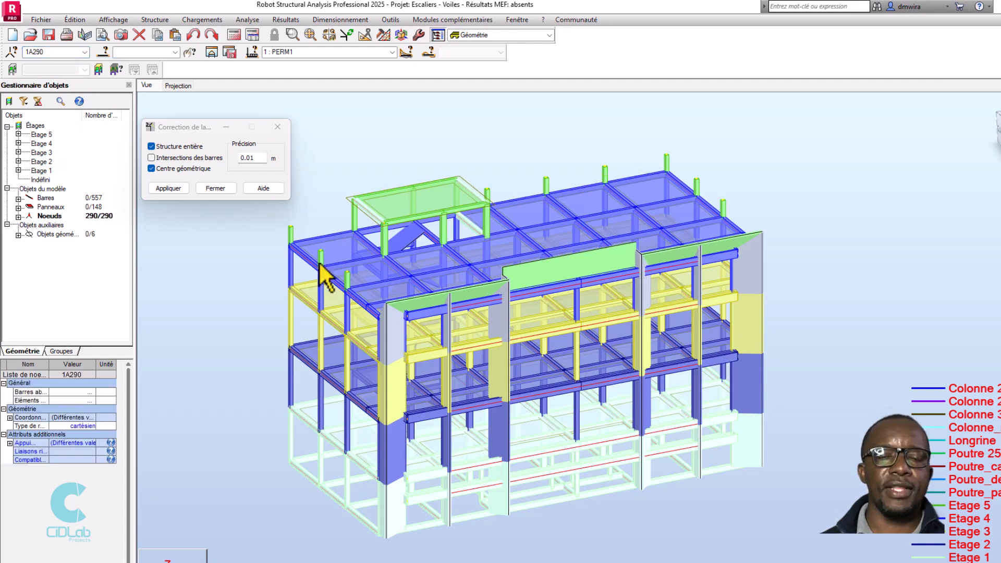
pyautogui.scroll(4, 613, 192)
pyautogui.scroll(-4, 579, 260)
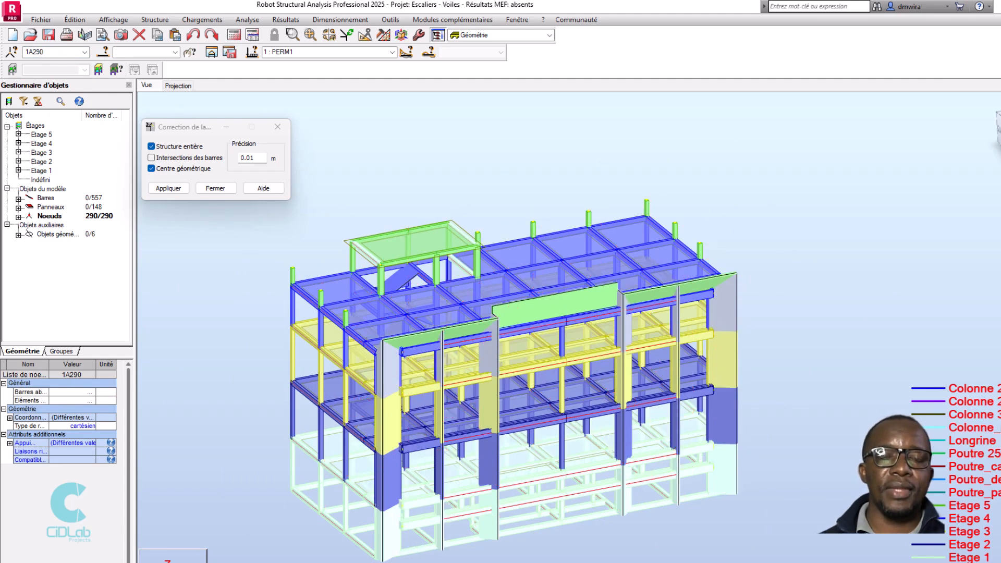
pyautogui.click(167, 188)
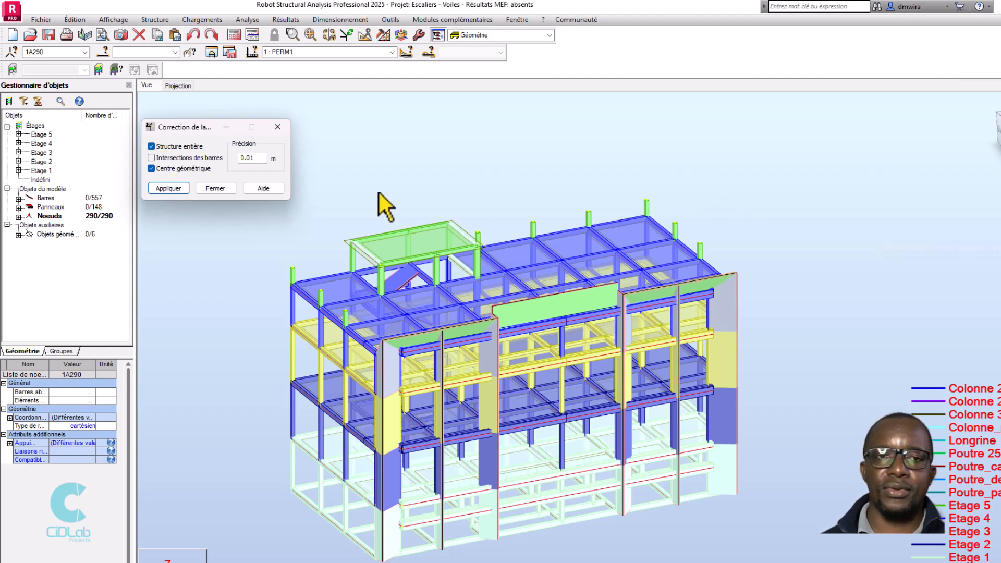
pyautogui.moveTo(179, 128); pyautogui.dragTo(255, 111)
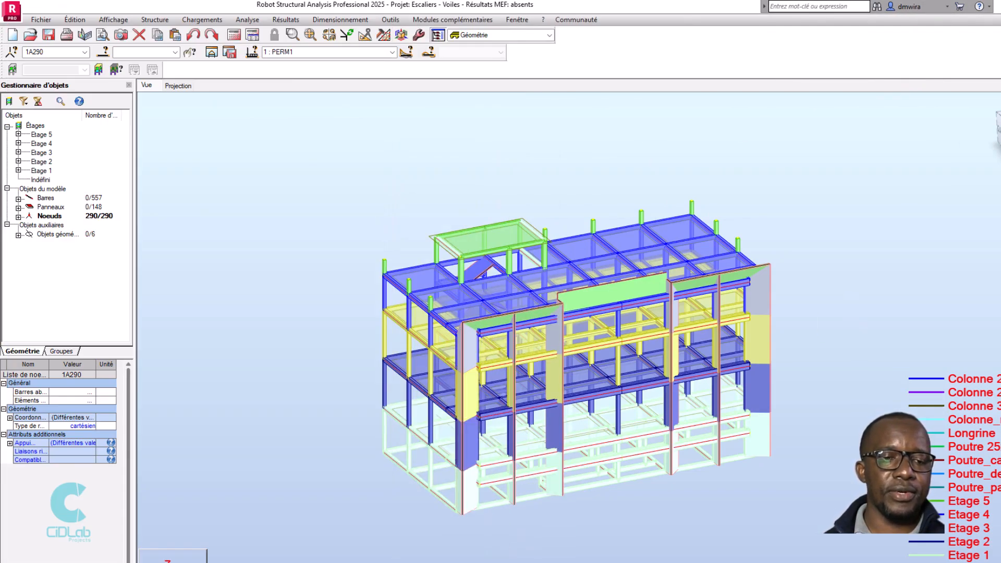
# Turn the construction lines (Lignes de construction) back on in the structure display attributes and apply the change to the model
pyautogui.click(225, 562)
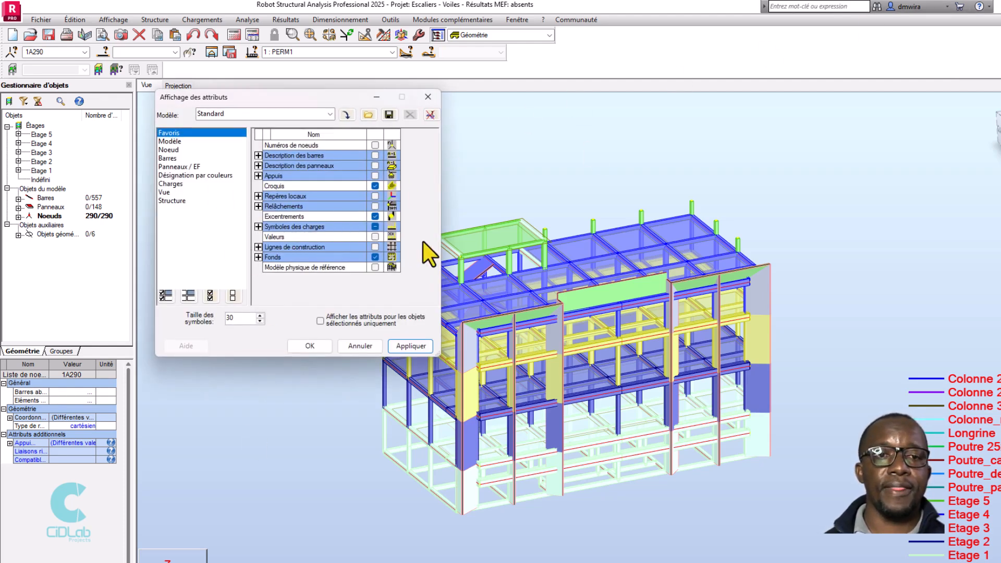
pyautogui.click(170, 141)
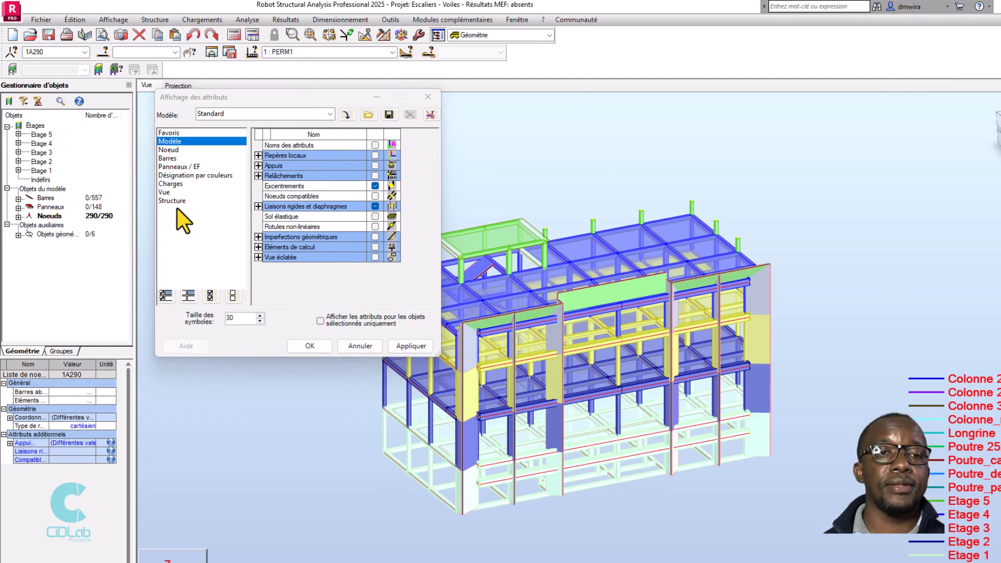
pyautogui.click(176, 201)
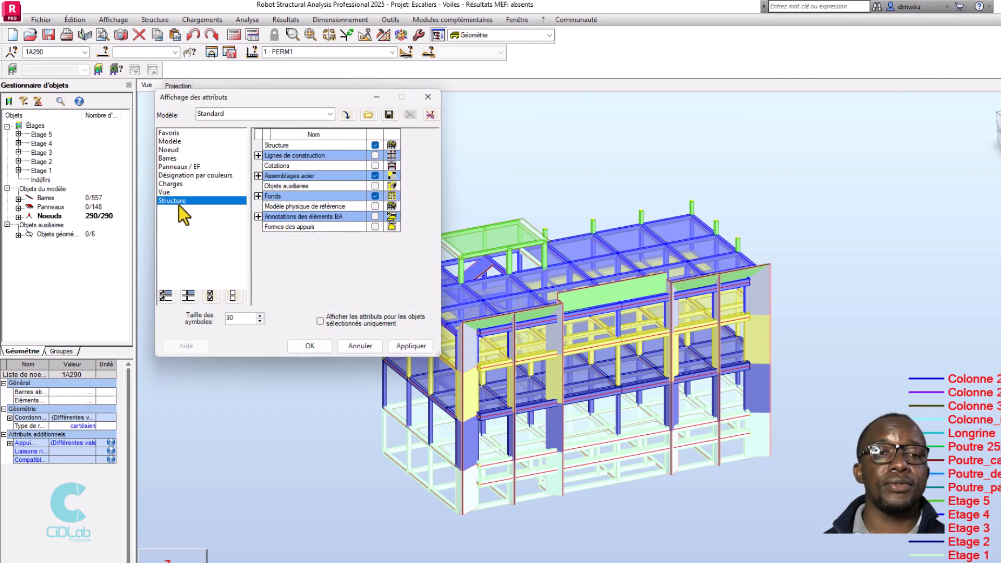
pyautogui.click(375, 156)
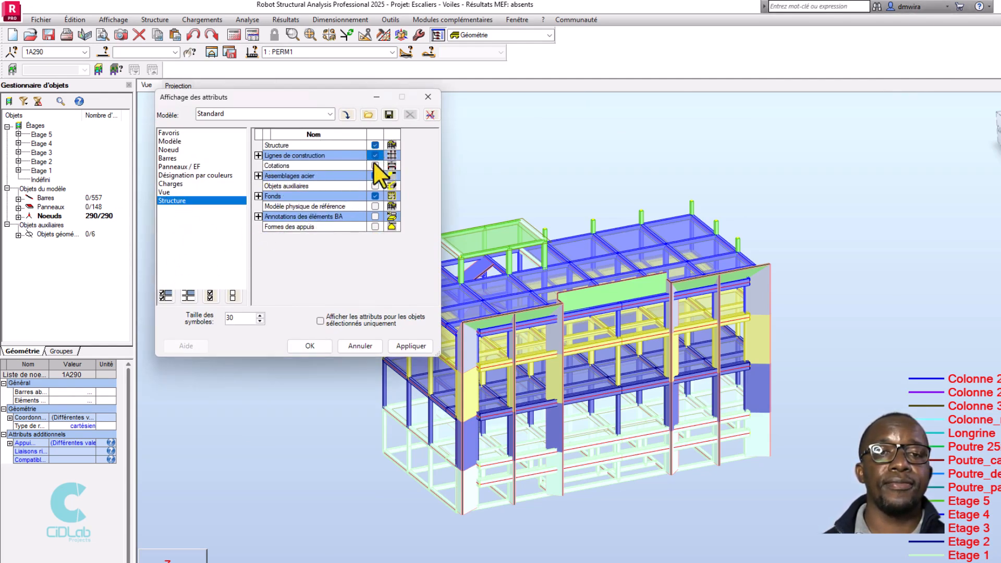
pyautogui.click(412, 346)
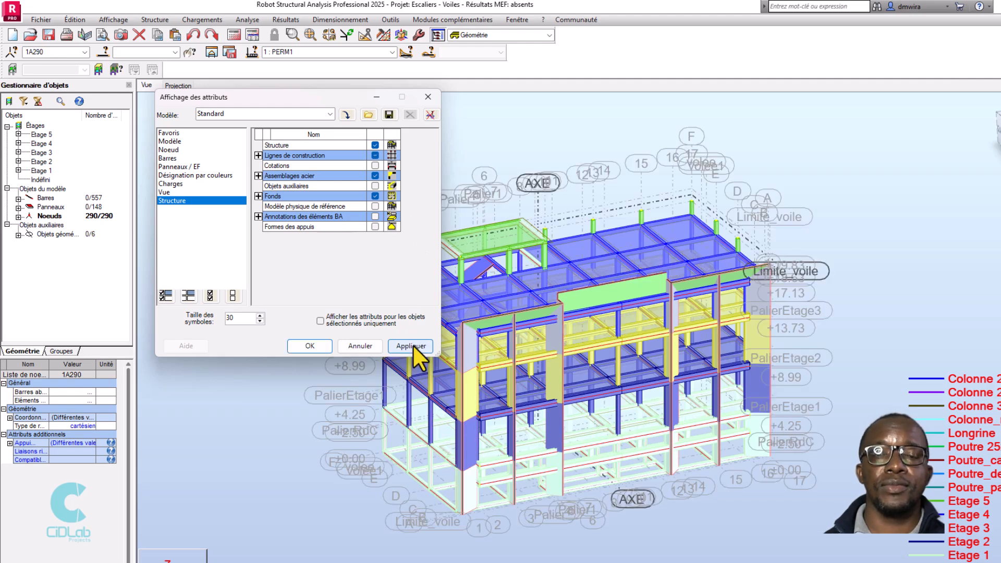
pyautogui.click(310, 346)
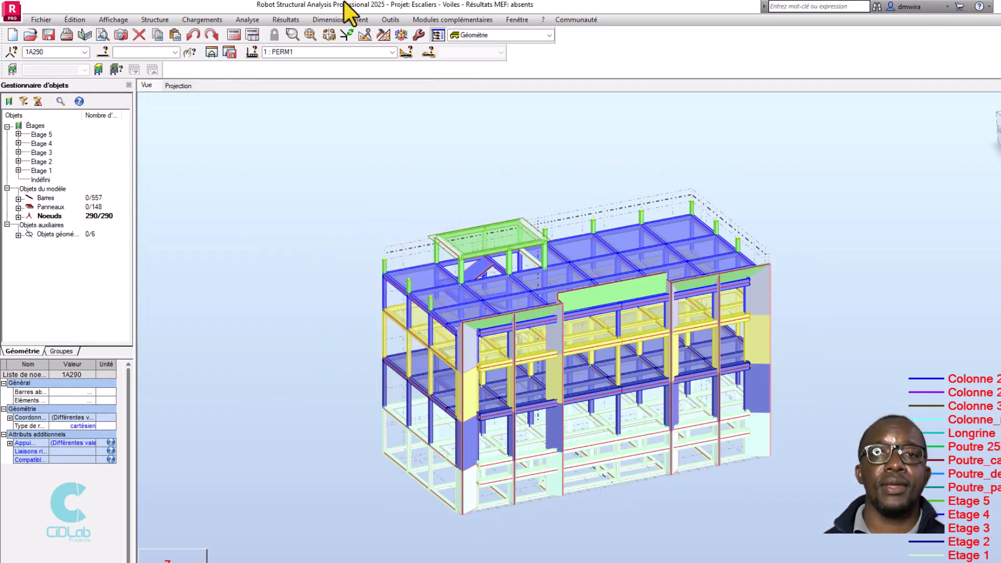
# Clear the node selection and examine the building and its construction lines from several angles with 3D rotation
pyautogui.click(401, 20)
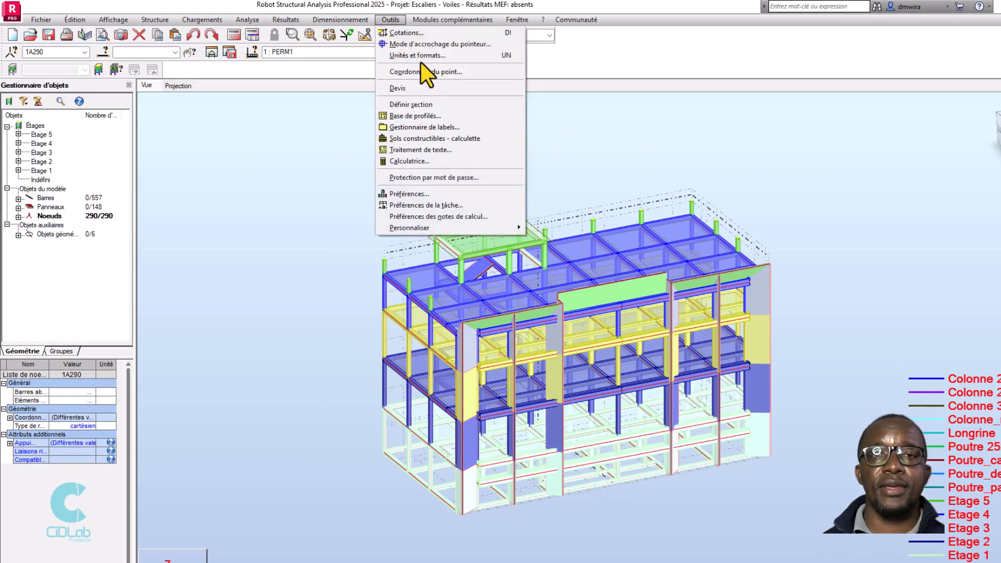
pyautogui.click(882, 192)
pyautogui.rightClick(857, 192)
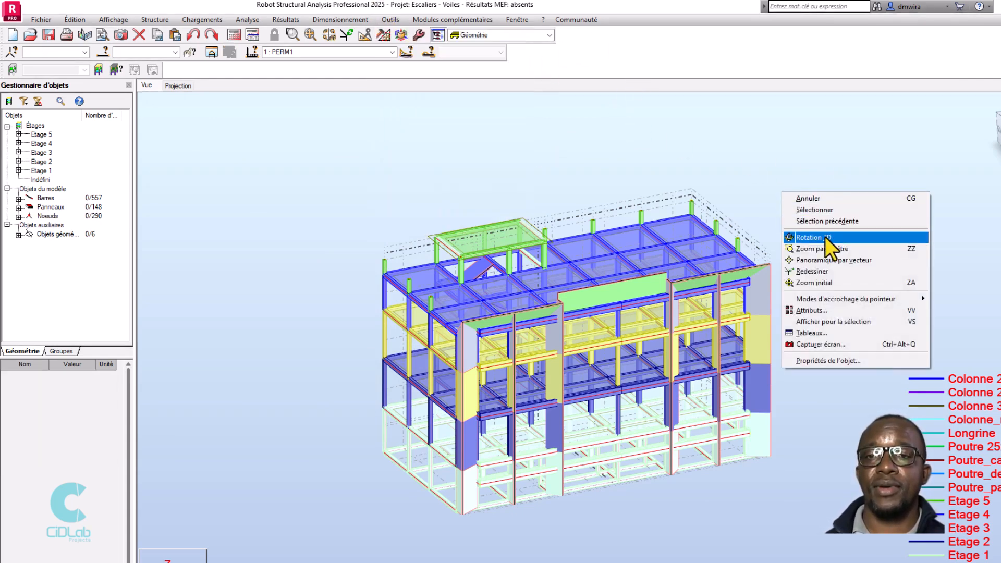
pyautogui.click(825, 236)
pyautogui.moveTo(808, 253)
pyautogui.mouseDown()
pyautogui.moveTo(827, 228)
pyautogui.moveTo(810, 236)
pyautogui.mouseUp()
pyautogui.scroll(1, 779, 253)
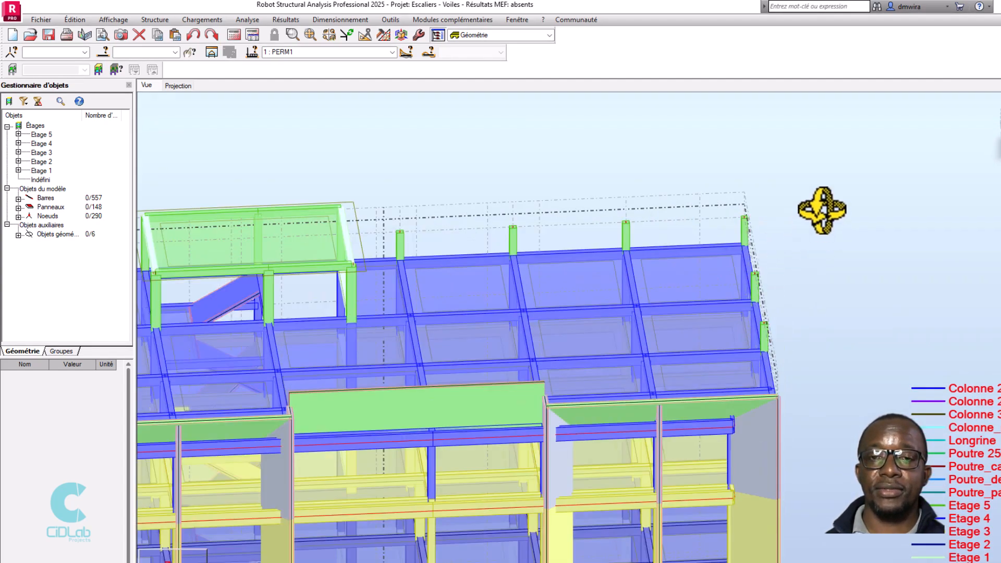
pyautogui.scroll(-3, 820, 192)
pyautogui.moveTo(827, 223); pyautogui.dragTo(831, 215)
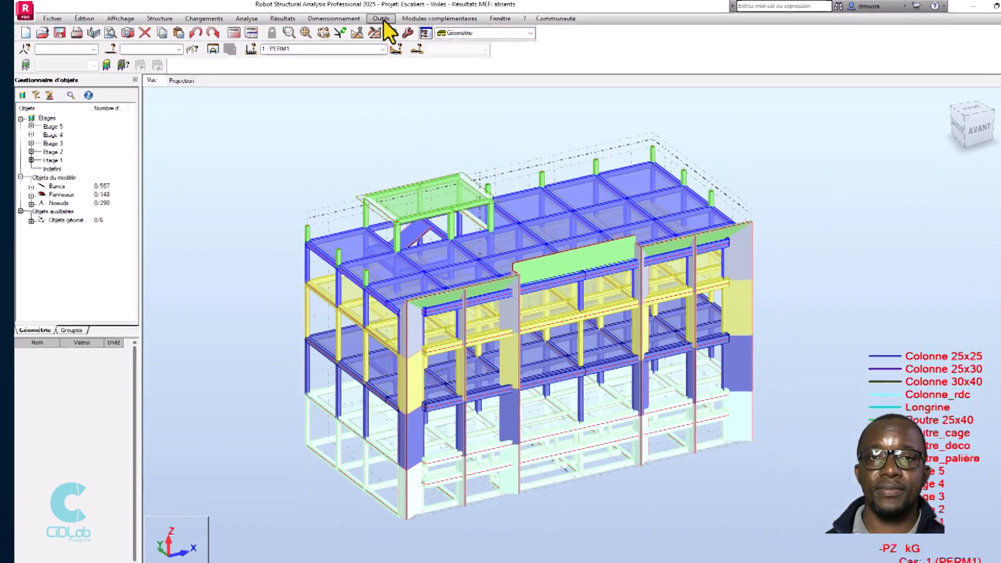
# Open the pointer snap settings (Mode d'accrochage du pointeur), place them over the model view and review the enabled snap options
pyautogui.click(391, 20)
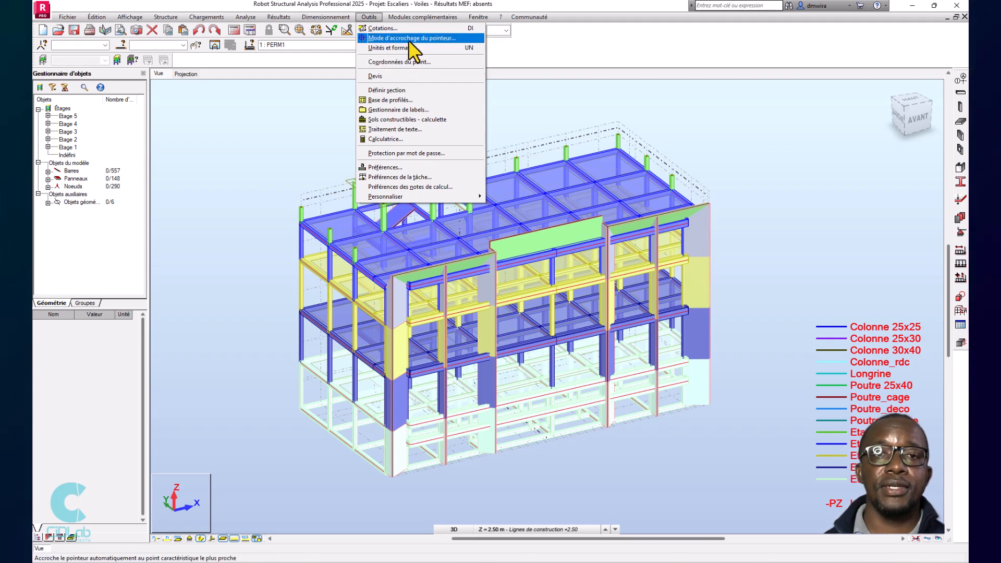
pyautogui.click(409, 39)
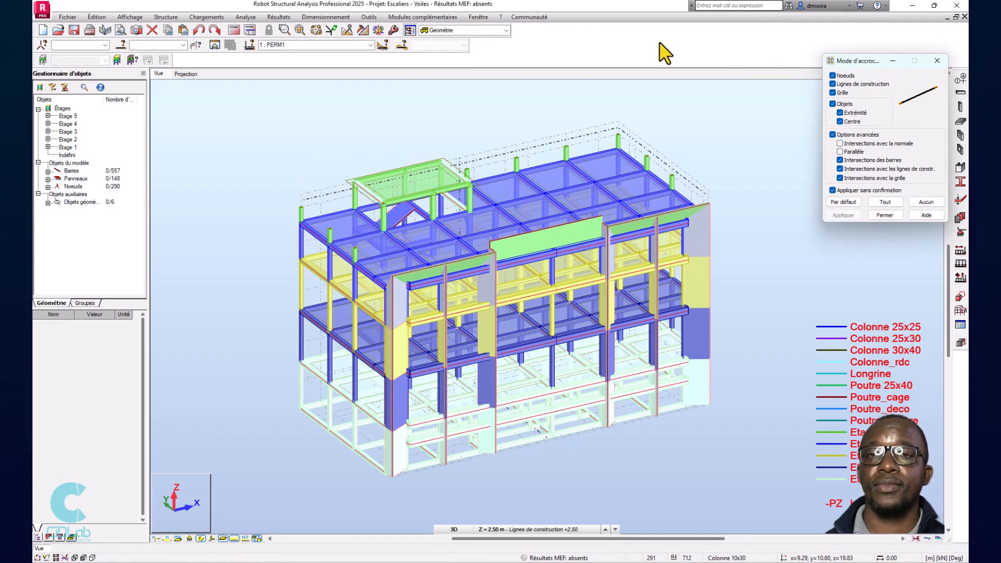
pyautogui.moveTo(859, 61); pyautogui.dragTo(304, 107)
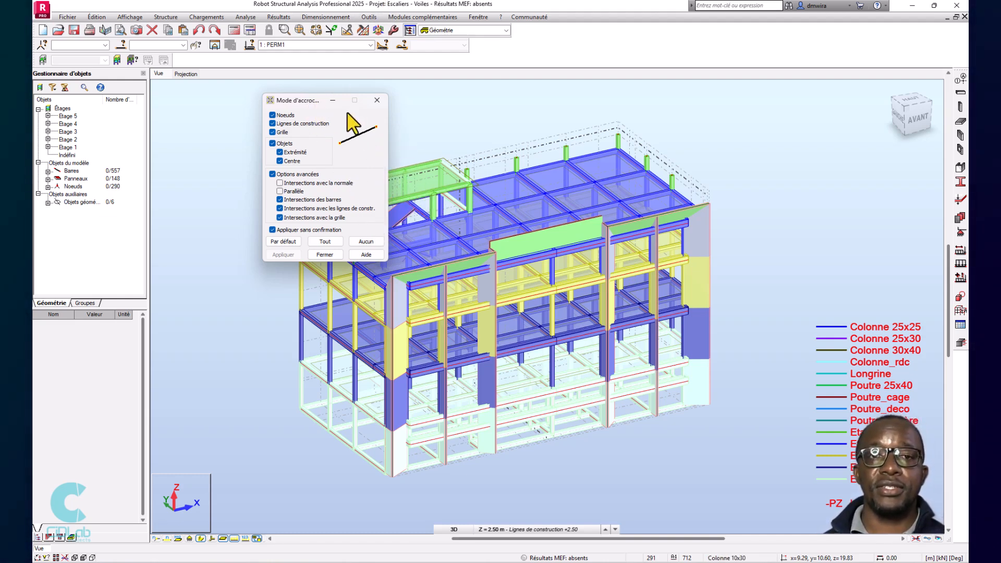
pyautogui.click(371, 18)
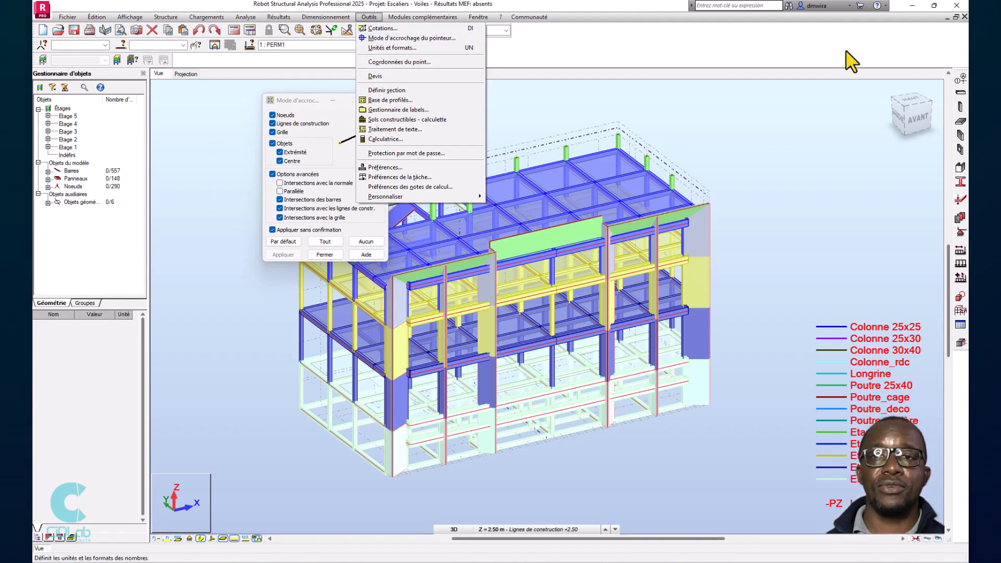
pyautogui.click(885, 49)
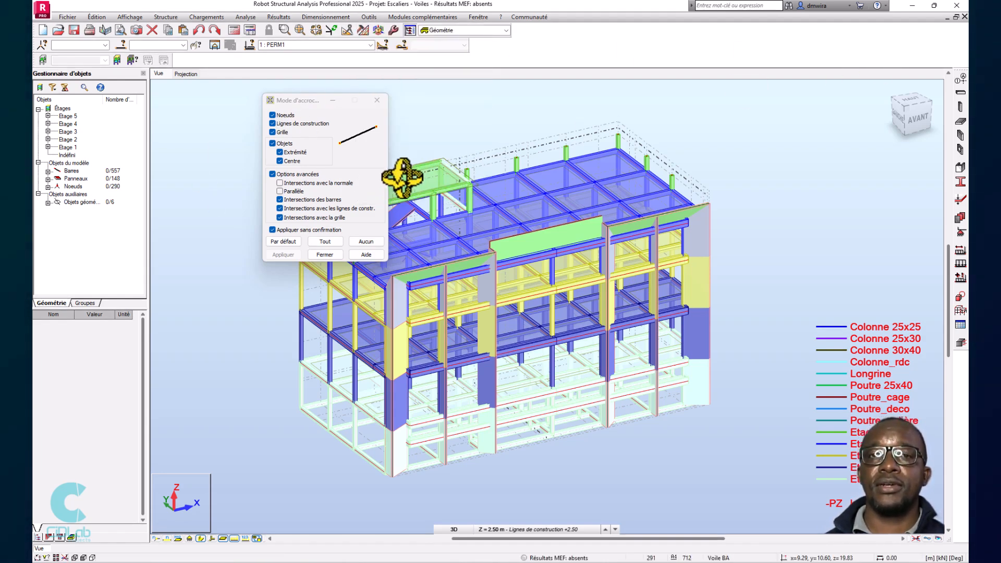